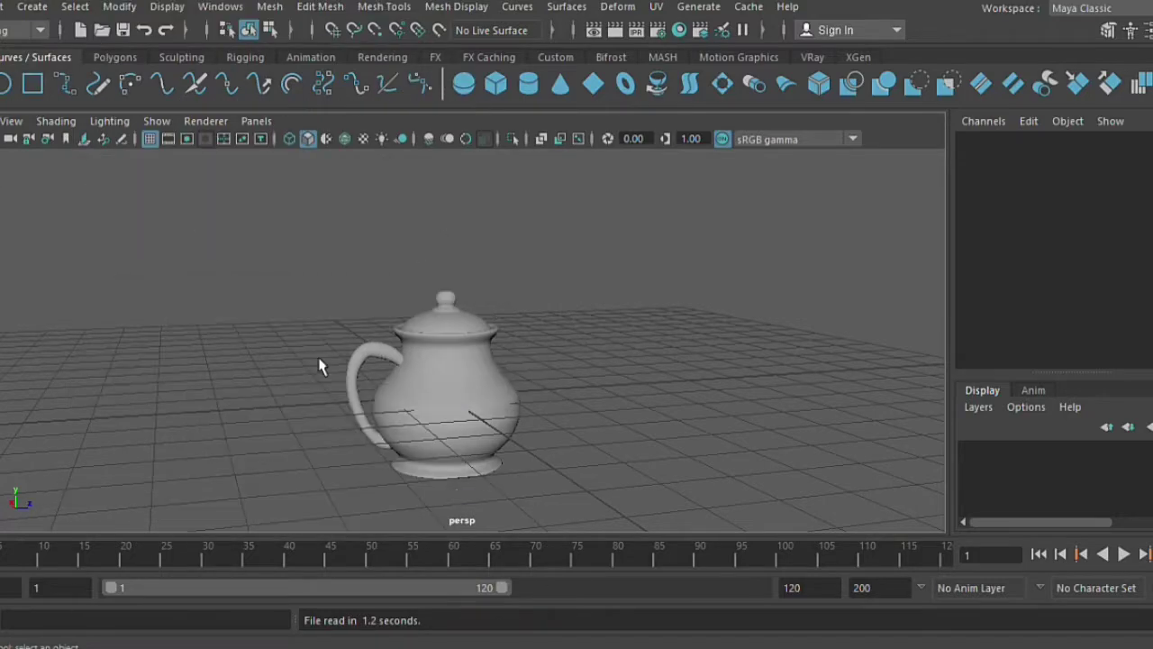
# Maximize the side view and recentre it on the teapot.
pyautogui.press('space')
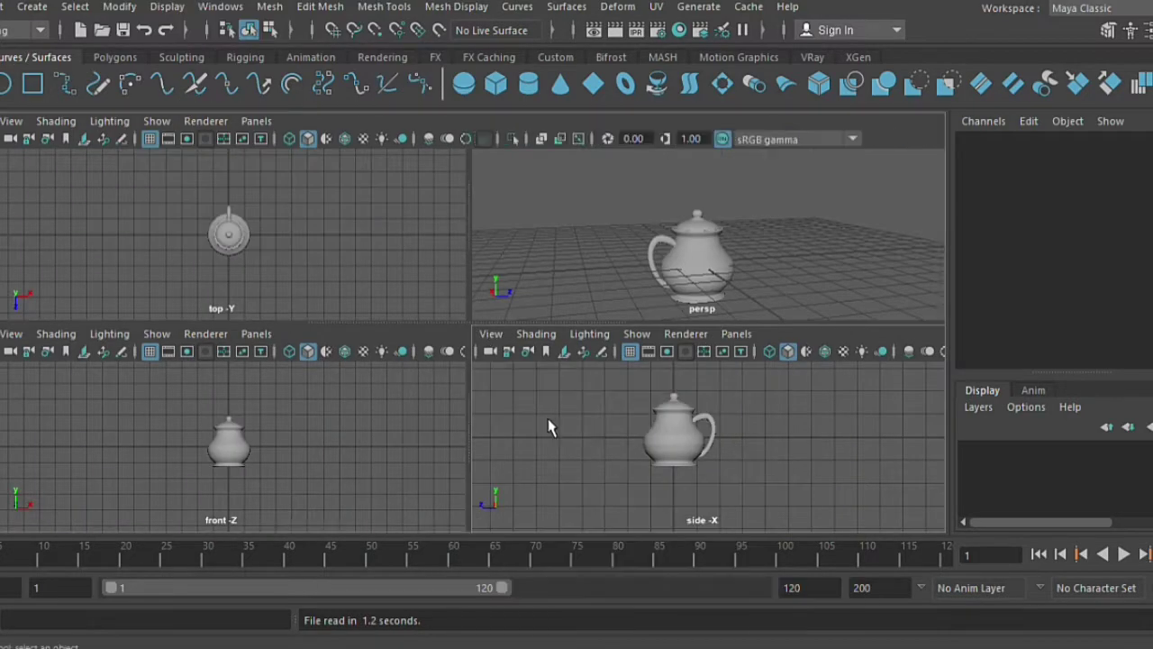
pyautogui.press('space')
pyautogui.keyDown('alt'); pyautogui.moveTo(507, 405); pyautogui.dragTo(461, 372, button='middle'); pyautogui.keyUp('alt')
# Draw a seven-point CV curve, curve1, in an S shape beside the teapot.
pyautogui.click(31, 7)
pyautogui.moveTo(72, 146)
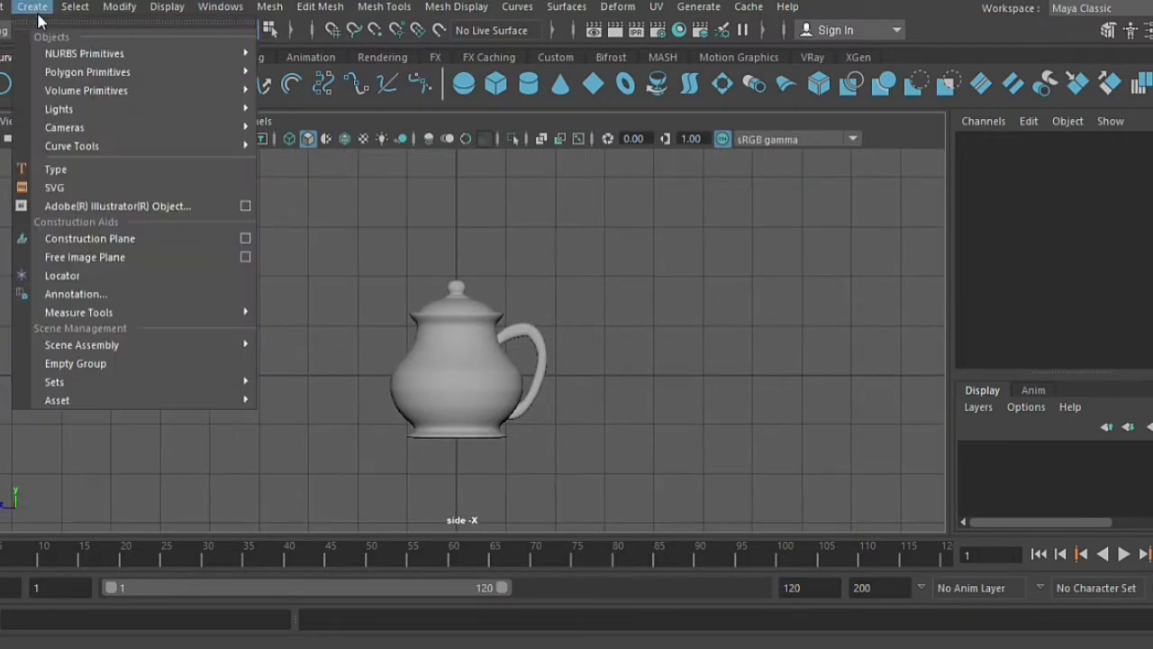
pyautogui.click(307, 160)
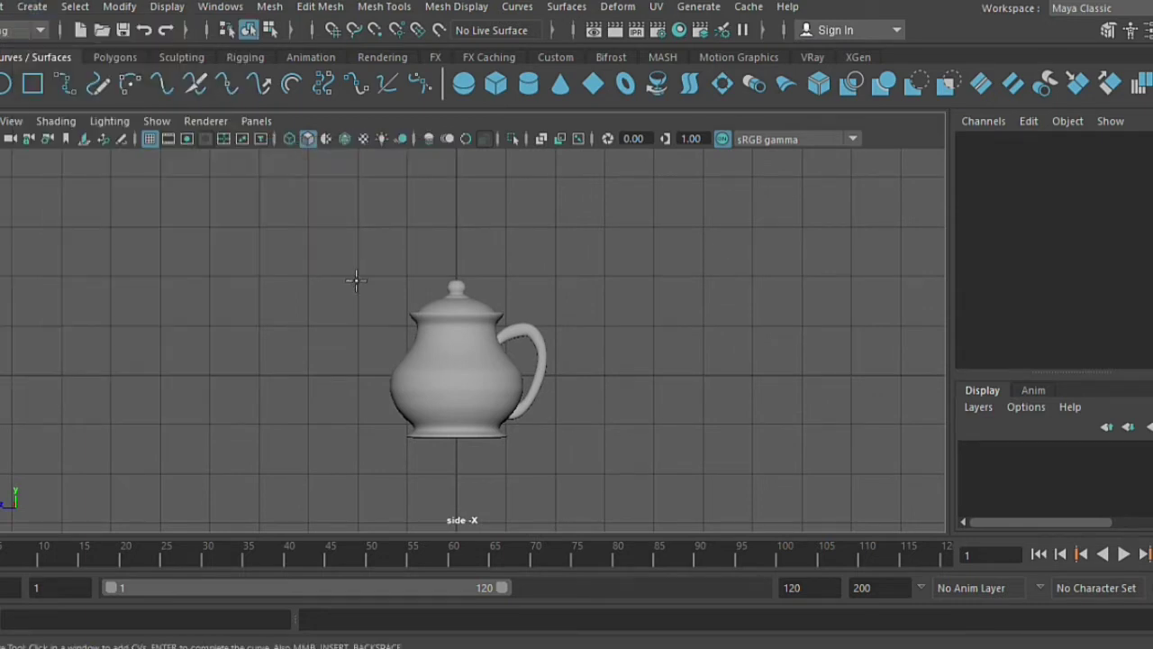
pyautogui.scroll(1, 365, 366)
pyautogui.scroll(1, 391, 400)
pyautogui.scroll(1, 424, 370)
pyautogui.click(399, 453)
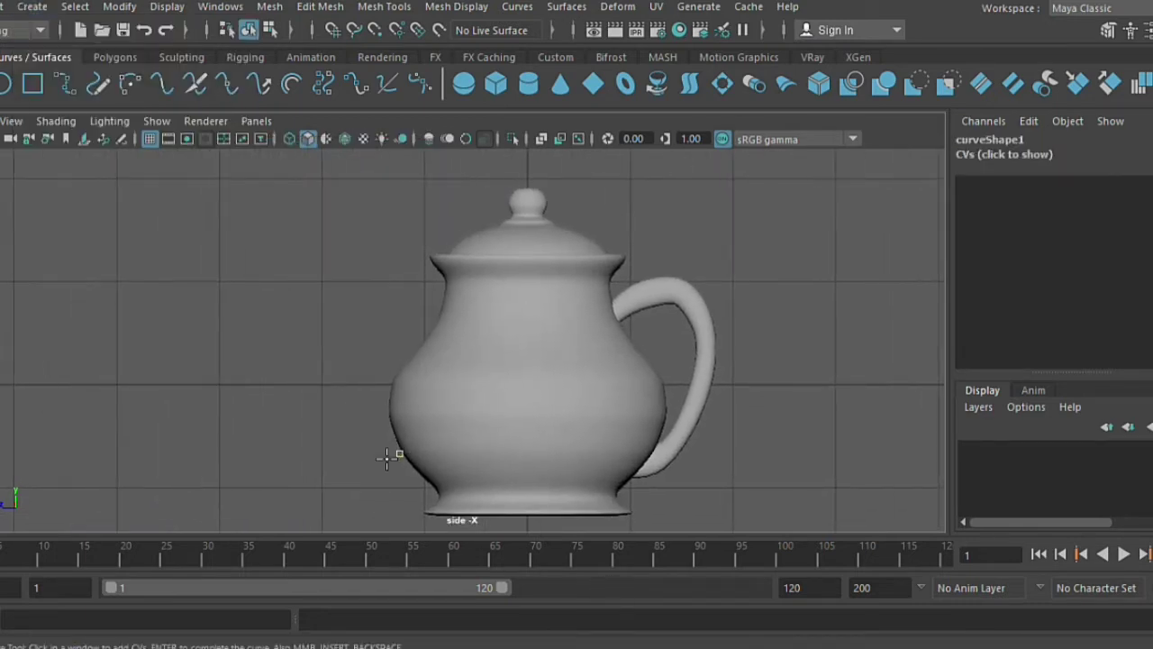
pyautogui.click(350, 475)
pyautogui.click(324, 467)
pyautogui.click(297, 451)
pyautogui.click(291, 424)
pyautogui.click(320, 363)
pyautogui.click(350, 362)
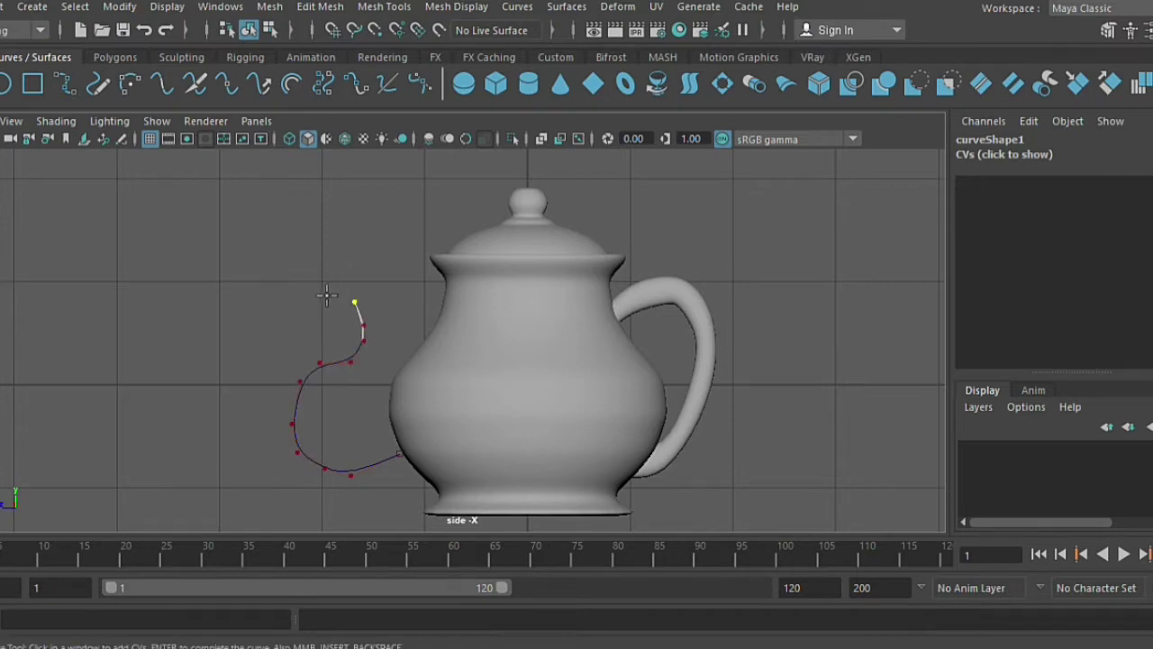
pyautogui.press('Return')
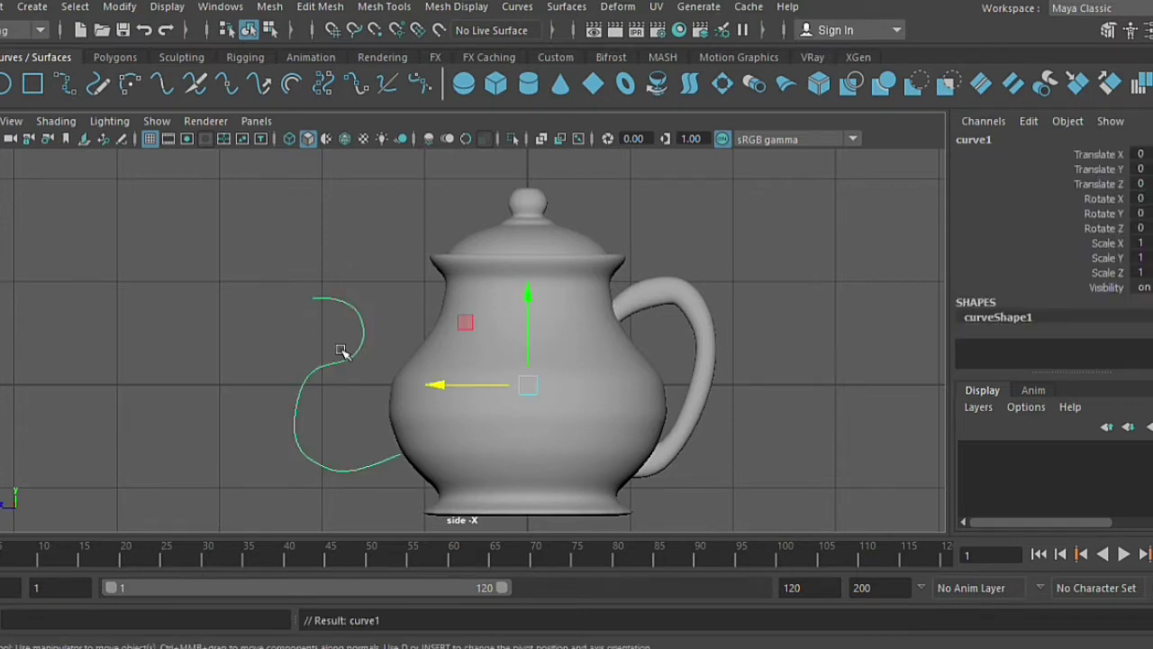
# In Control Vertex mode, pull curve1's end point down and left.
pyautogui.moveTo(341, 351); pyautogui.dragTo(211, 252, button='right')
pyautogui.click(322, 362)
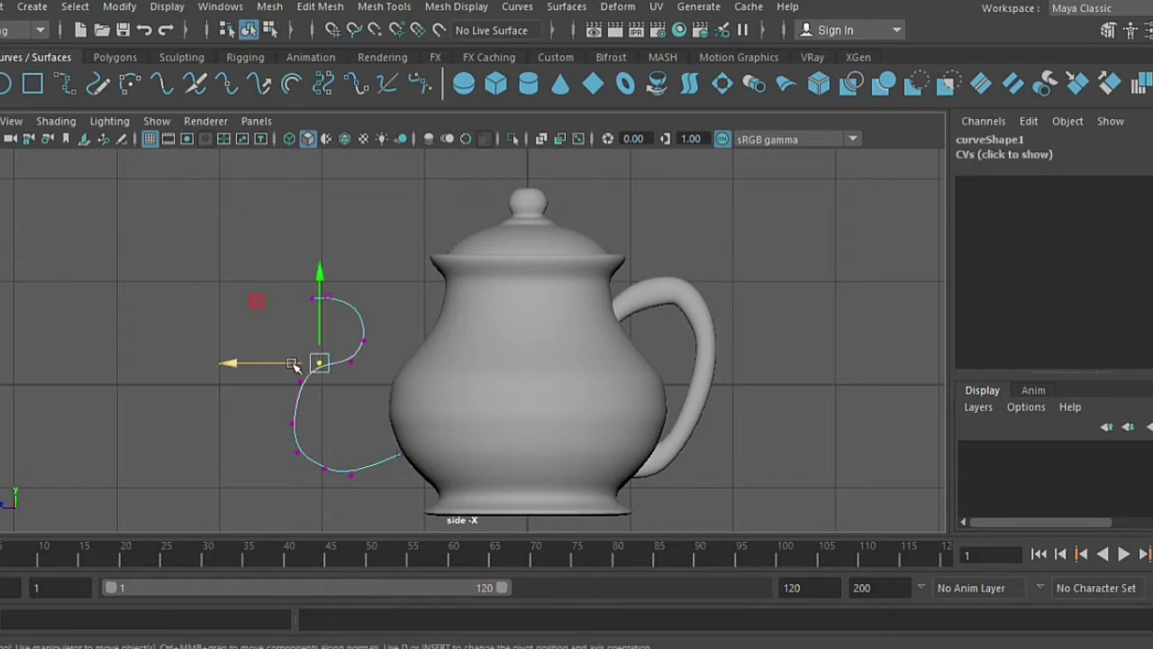
pyautogui.click(325, 469)
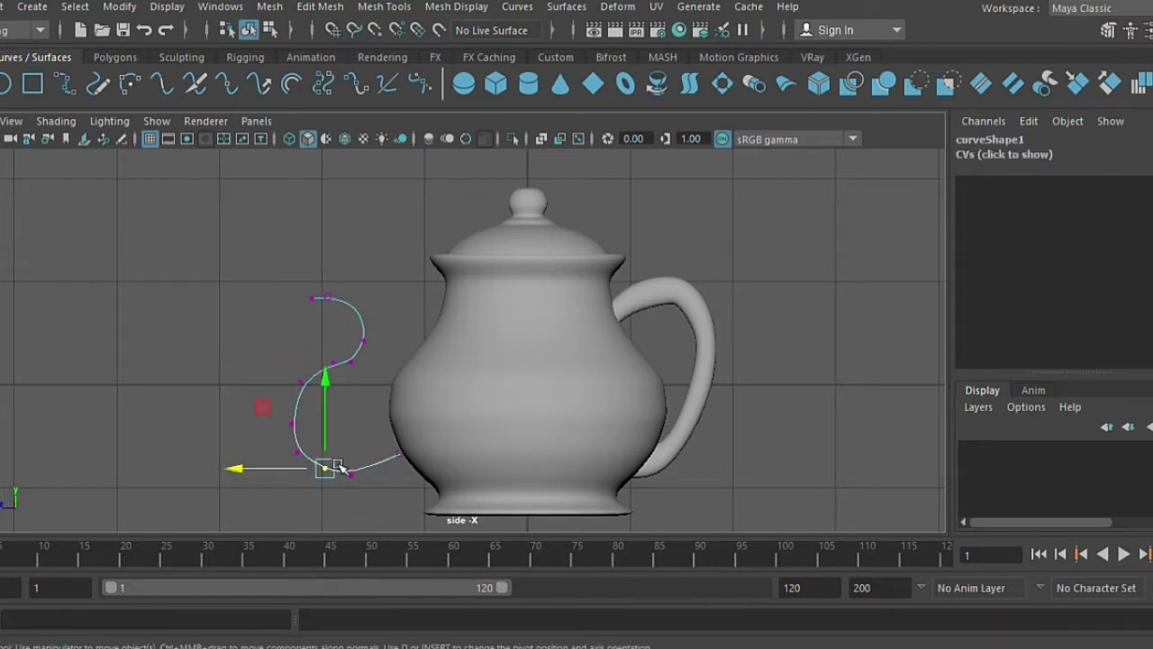
pyautogui.click(400, 455)
pyautogui.moveTo(411, 453); pyautogui.dragTo(378, 474)
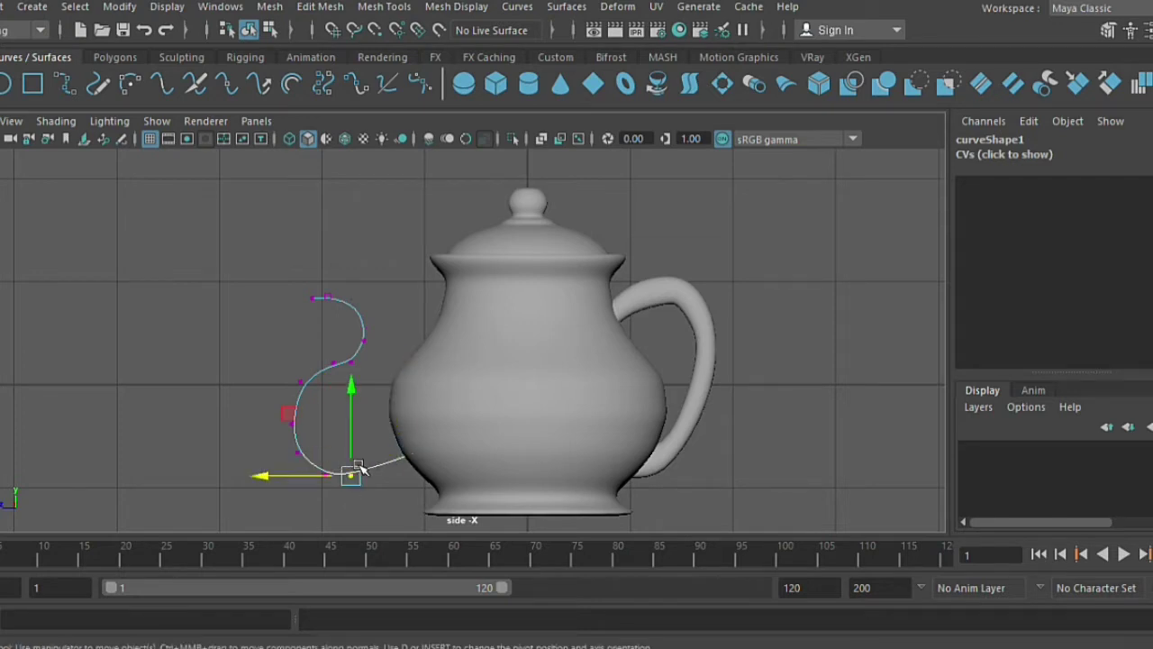
pyautogui.click(339, 511)
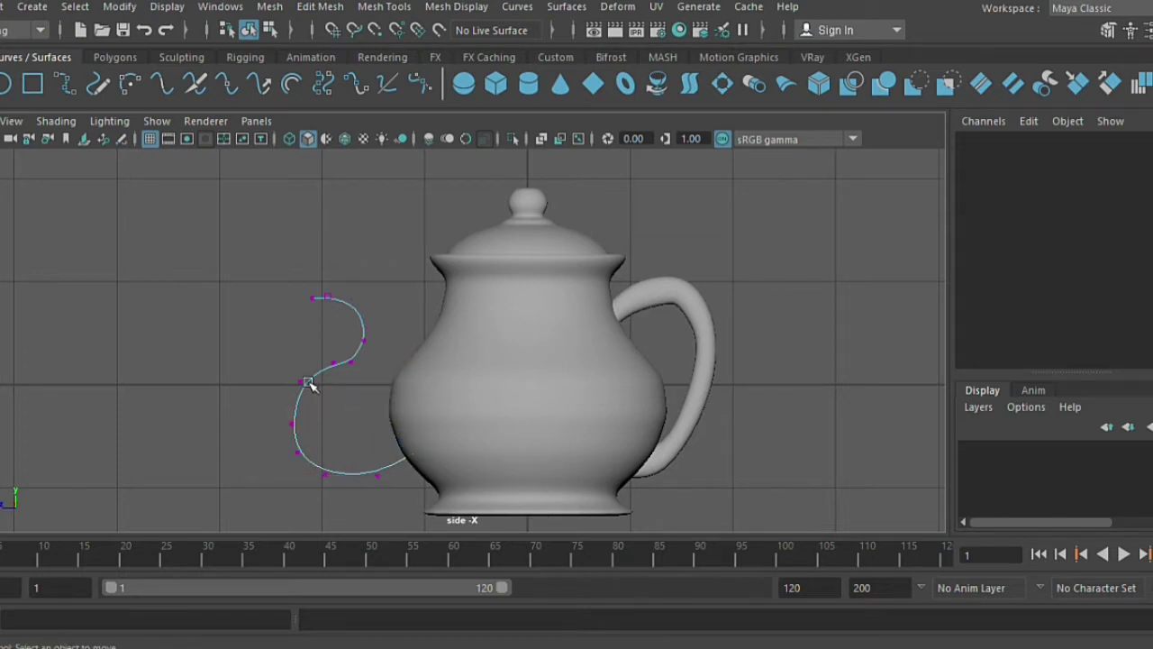
# Shift the curve's top control vertices right and lower the top end point slightly.
pyautogui.moveTo(288, 334); pyautogui.dragTo(370, 281)
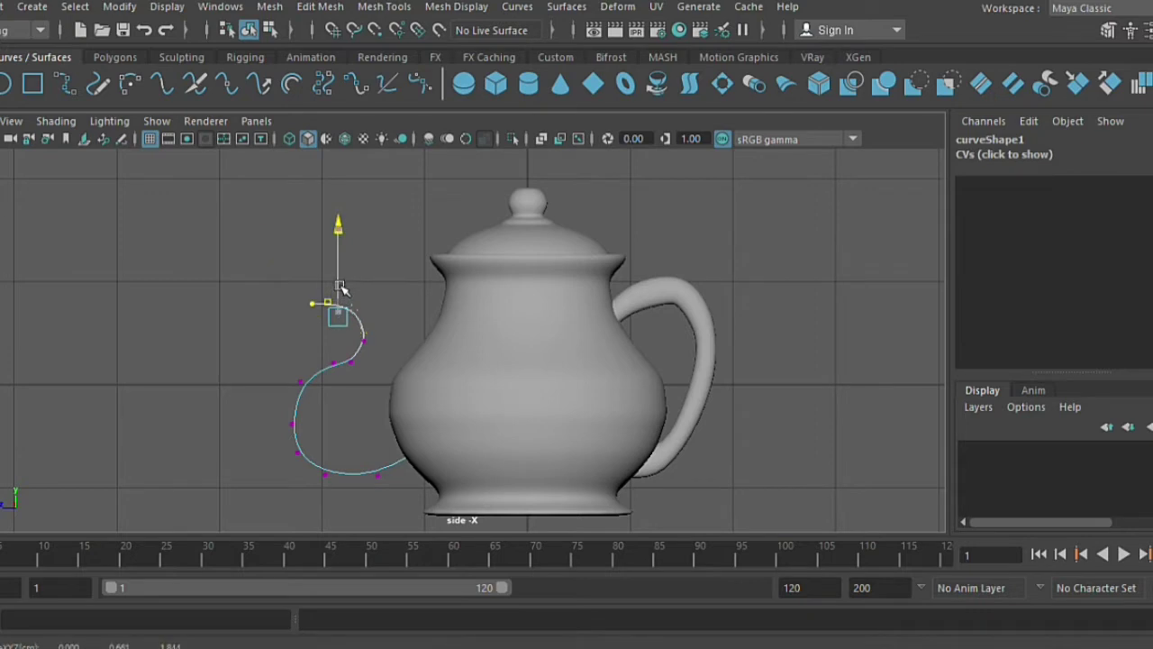
pyautogui.moveTo(250, 318); pyautogui.dragTo(263, 317)
pyautogui.click(356, 358)
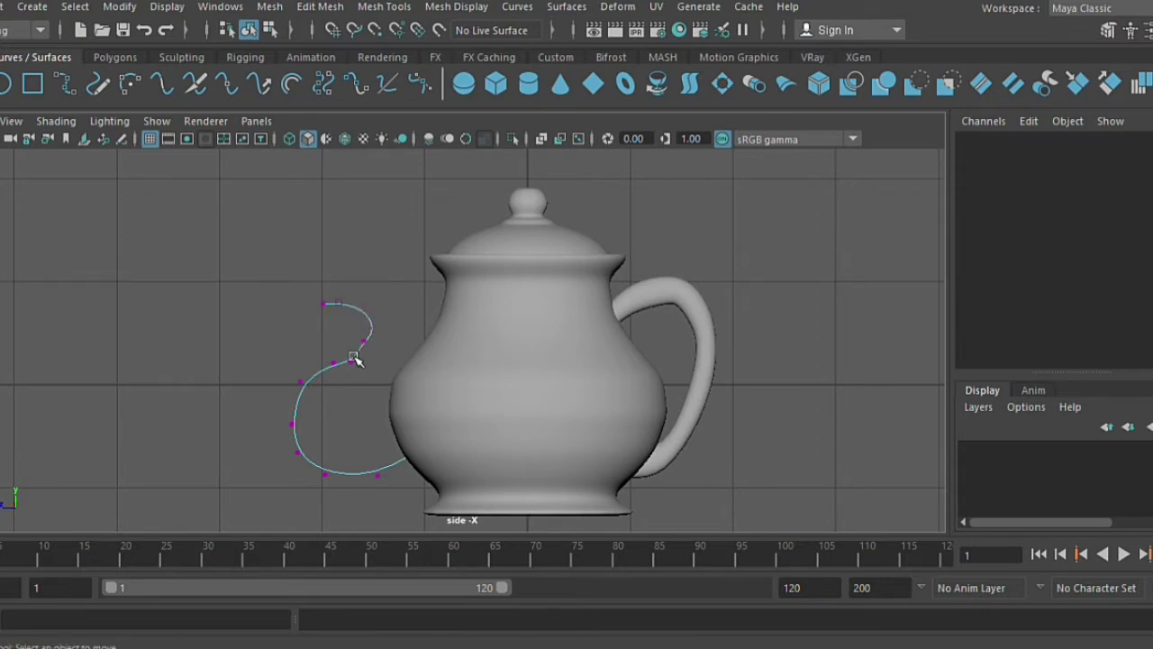
pyautogui.moveTo(372, 332)
pyautogui.mouseDown()
pyautogui.moveTo(371, 318)
pyautogui.moveTo(326, 309)
pyautogui.mouseUp()
pyautogui.click(323, 303)
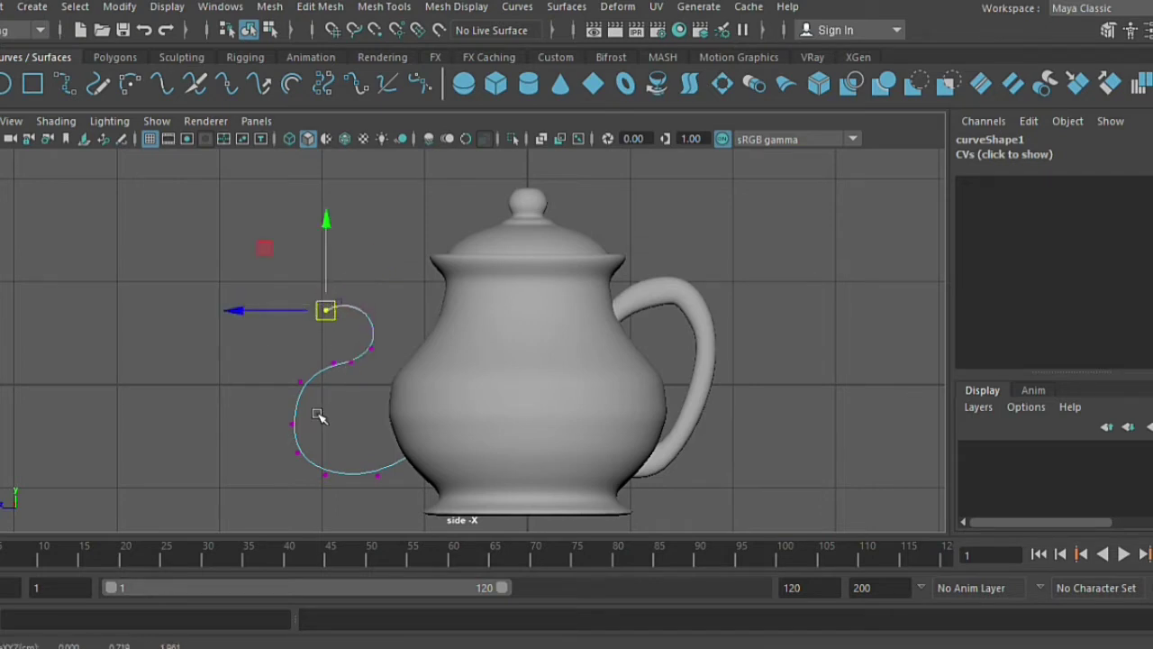
# Shift the three lower control vertices slightly right, then return to Object Mode.
pyautogui.moveTo(259, 505); pyautogui.dragTo(346, 352)
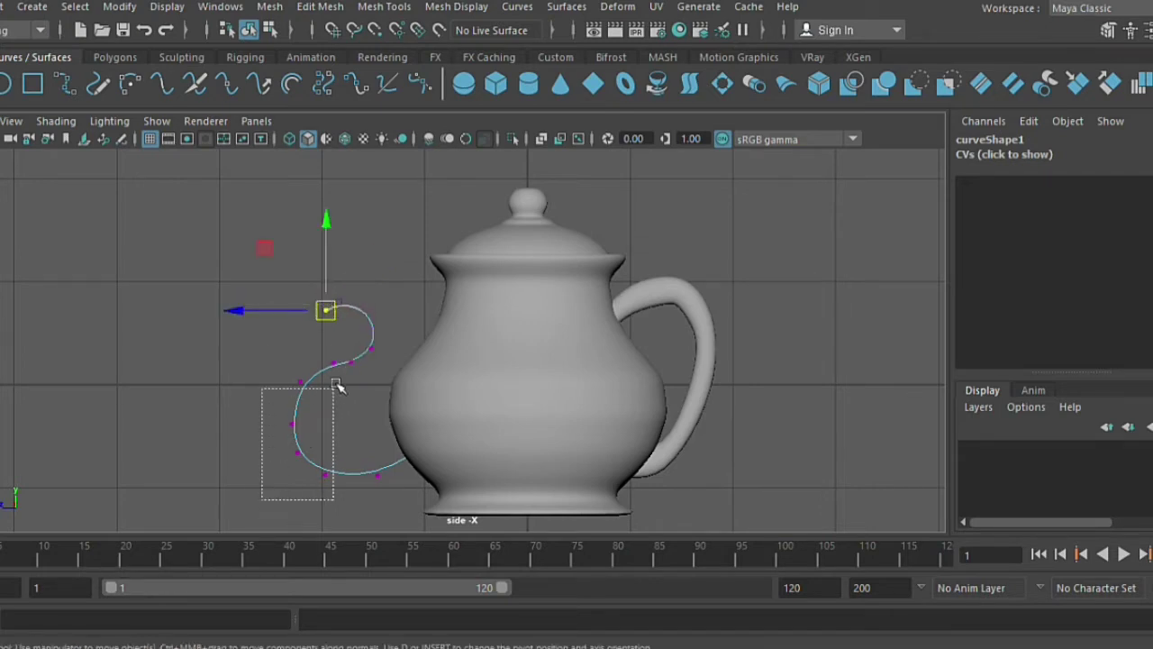
pyautogui.click(250, 494)
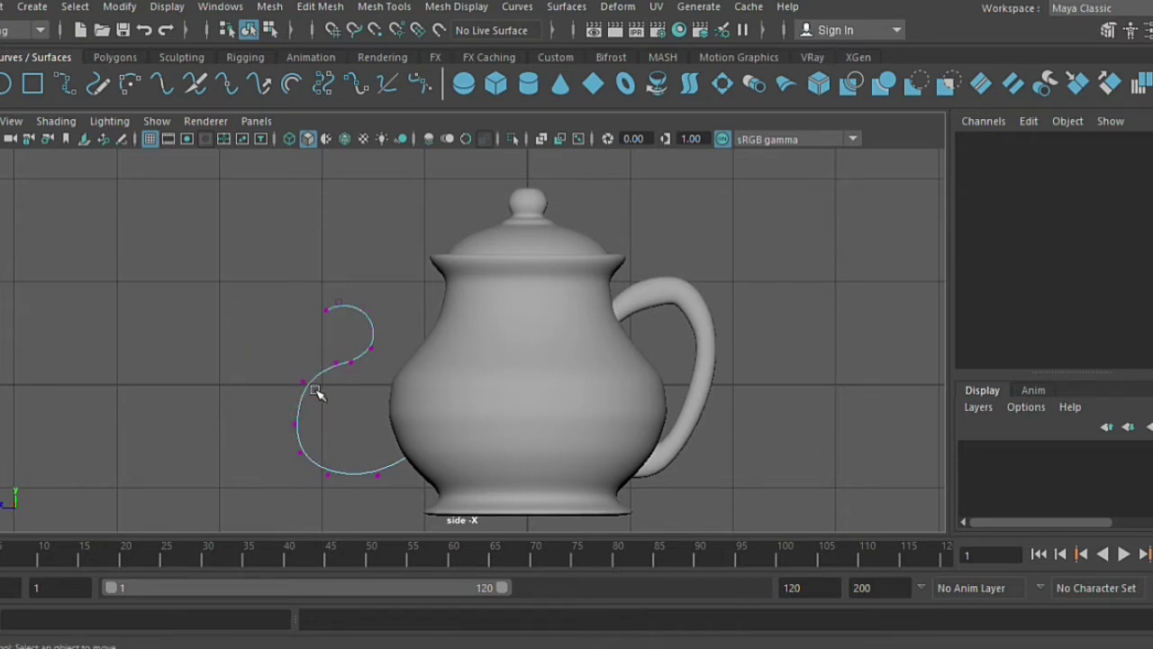
pyautogui.moveTo(249, 486); pyautogui.dragTo(322, 360)
pyautogui.moveTo(262, 416); pyautogui.dragTo(267, 417)
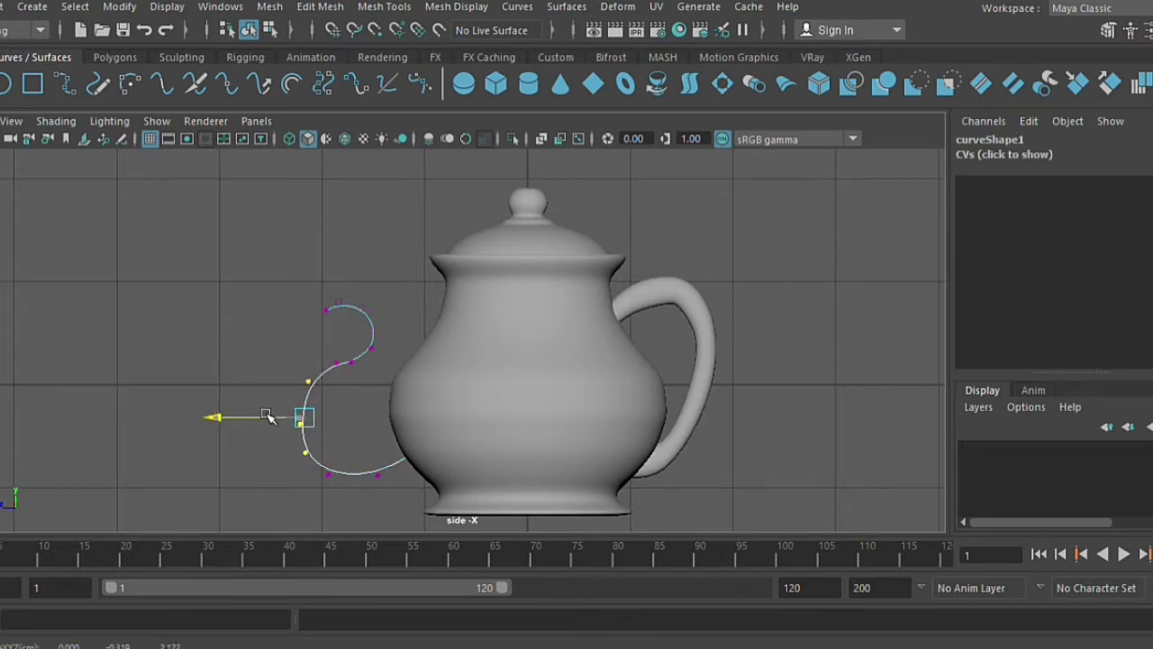
pyautogui.moveTo(350, 193); pyautogui.dragTo(427, 168, button='right')
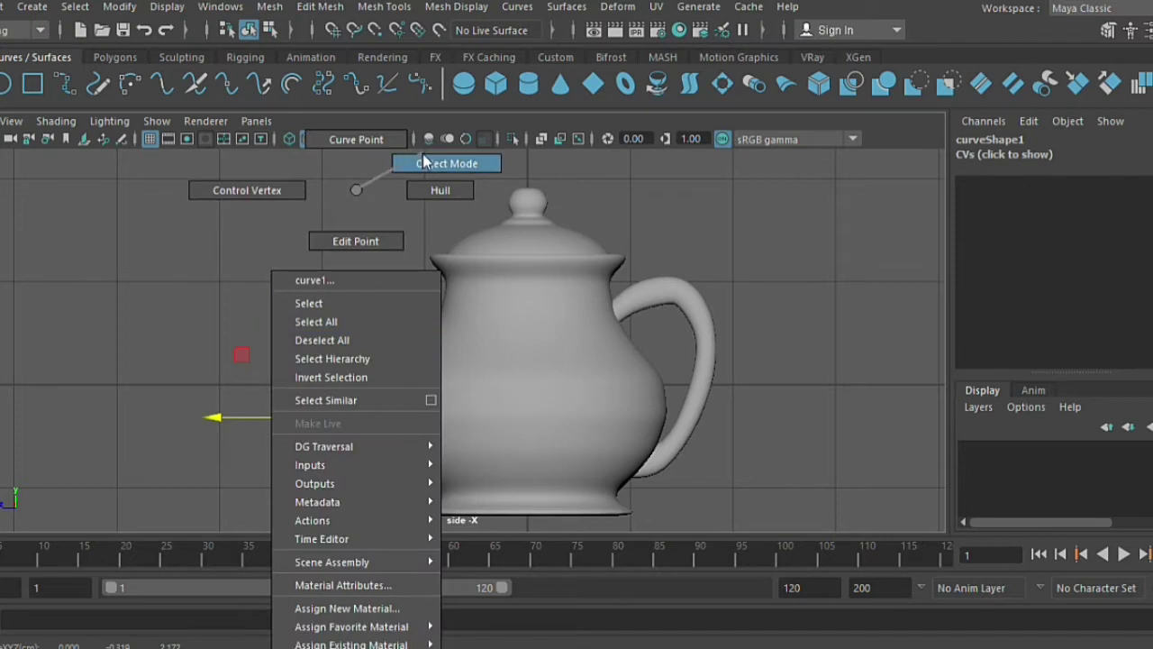
# Undo an accidental curve move and return to object selection mode.
pyautogui.moveTo(441, 385); pyautogui.dragTo(457, 388)
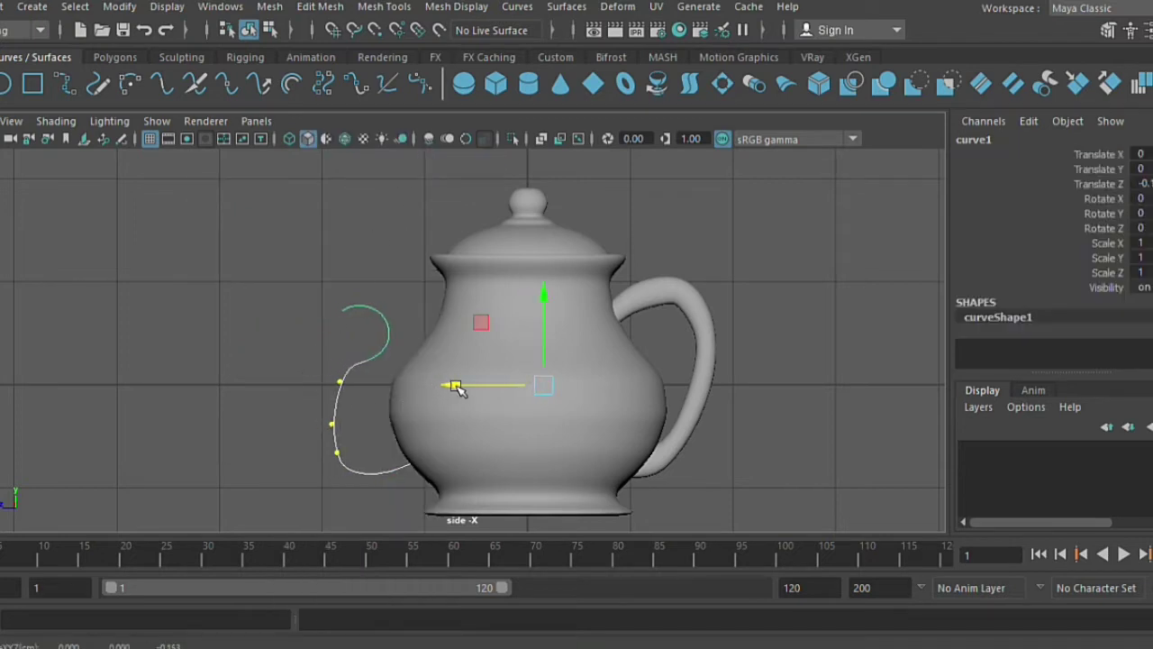
pyautogui.hotkey('ctrl', 'z')
pyautogui.moveTo(342, 207); pyautogui.dragTo(440, 165, button='right')
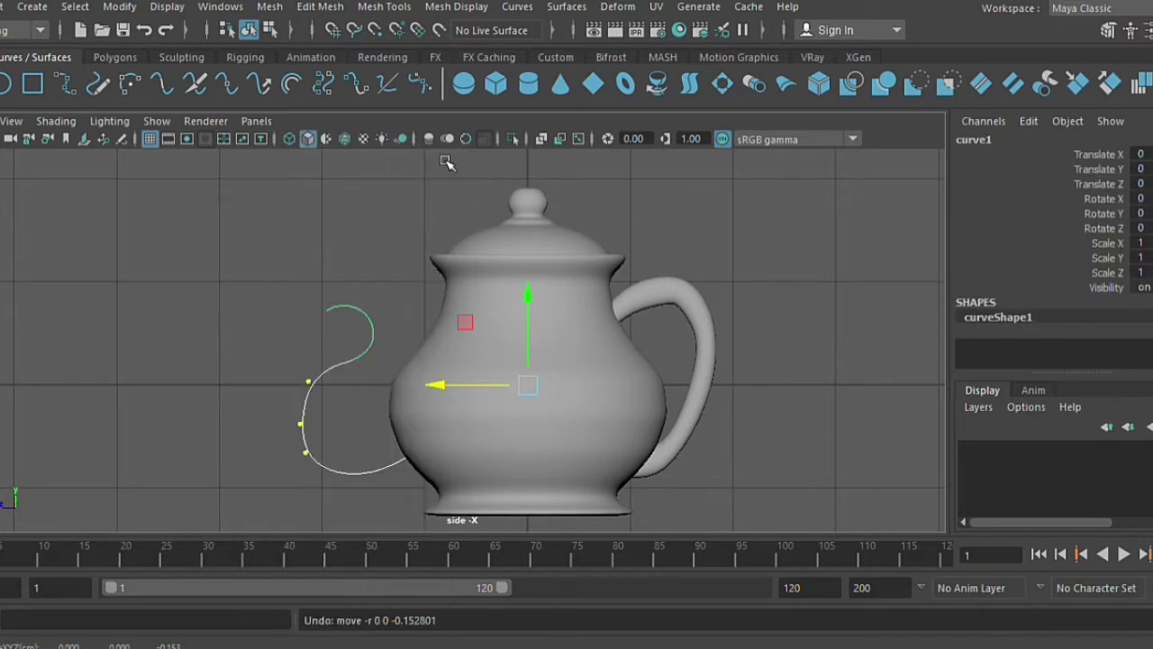
pyautogui.click(346, 316)
# Move curve1 slightly up beside the teapot and add a NURBS circle, nurbsCircle1.
pyautogui.click(361, 304)
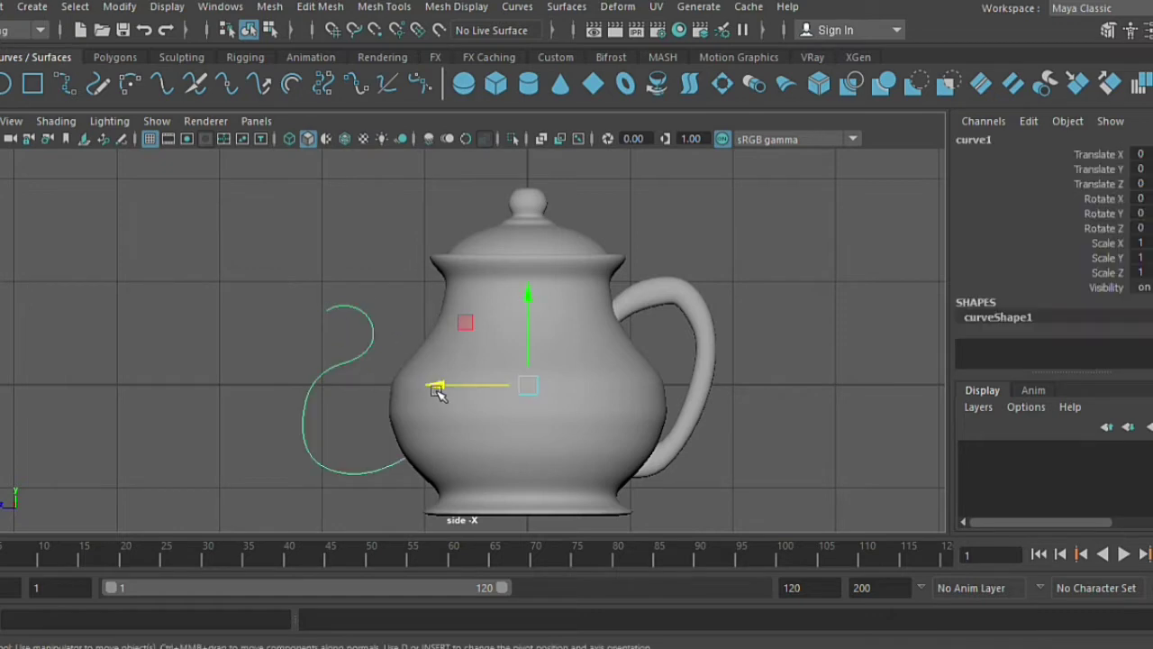
pyautogui.moveTo(436, 389); pyautogui.dragTo(453, 390)
pyautogui.moveTo(541, 351); pyautogui.dragTo(543, 337)
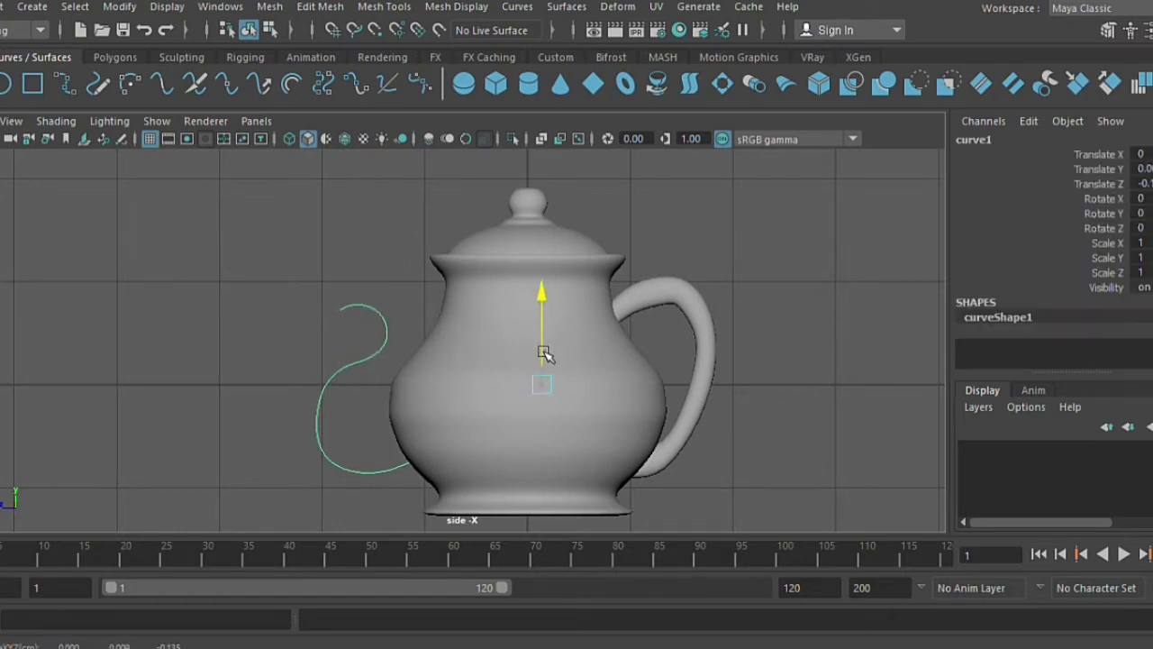
pyautogui.moveTo(475, 374); pyautogui.dragTo(176, 387)
pyautogui.click(5, 84)
# In the perspective view, scale the NURBS circle down to about 0.2.
pyautogui.press('r')
pyautogui.press('space')
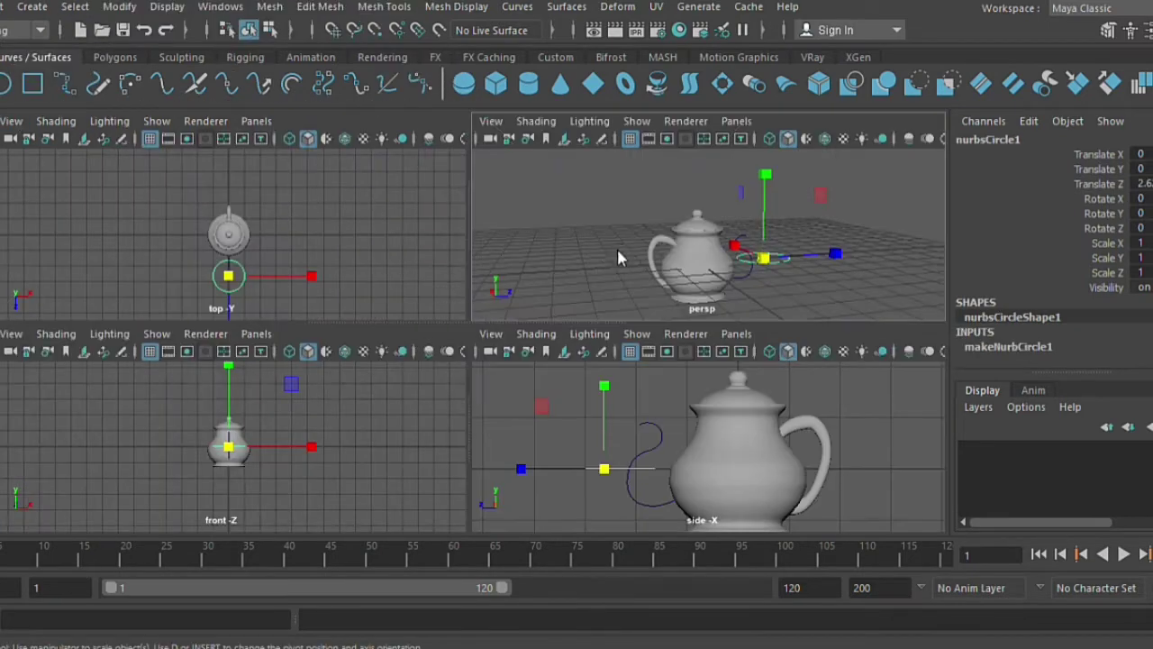
pyautogui.press('space')
pyautogui.scroll(3, 823, 481)
pyautogui.scroll(3, 475, 351)
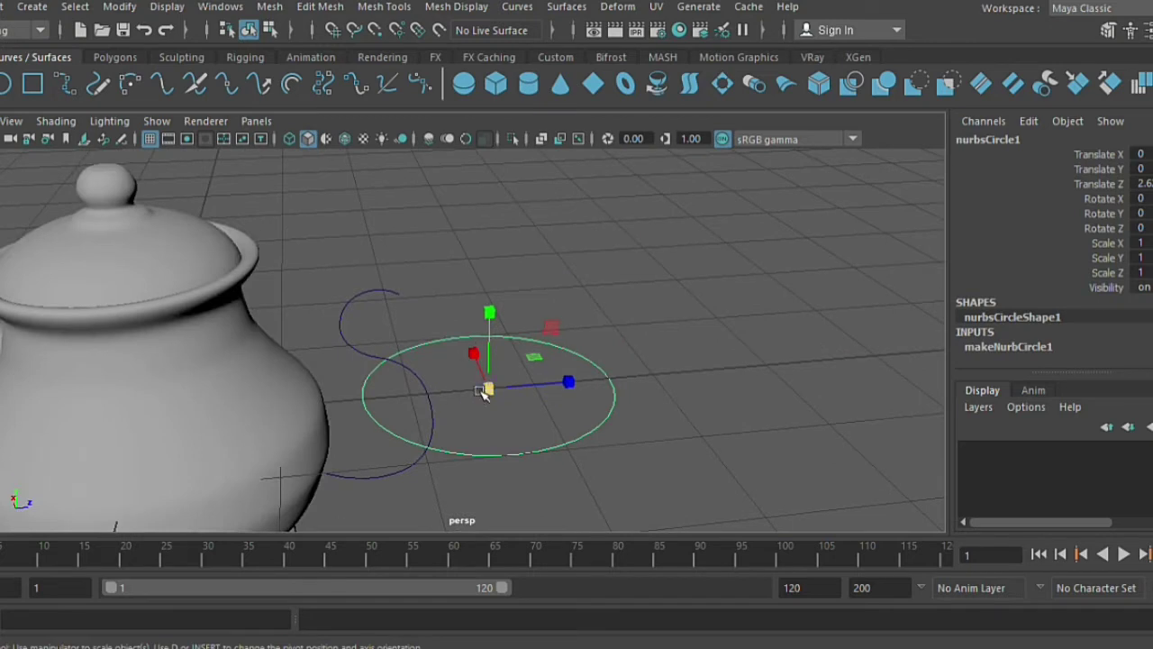
pyautogui.moveTo(487, 389); pyautogui.dragTo(387, 394)
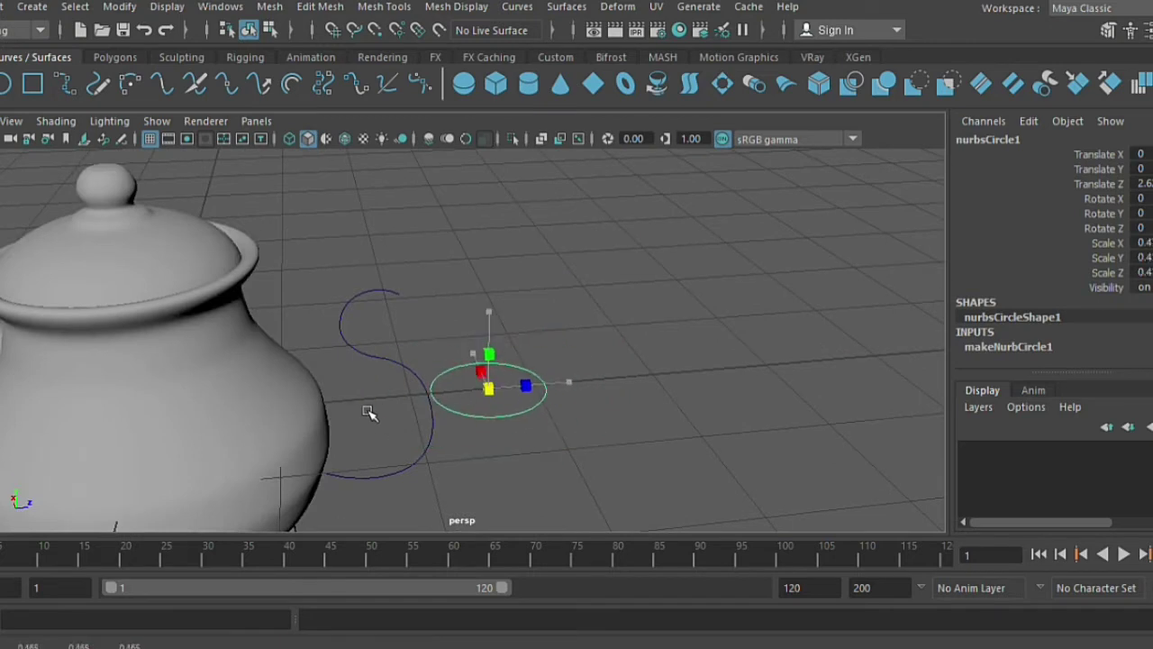
# Extrude the circle along the S-curve with reset default settings into extrudedSurface1.
pyautogui.click(424, 373)
pyautogui.click(566, 6)
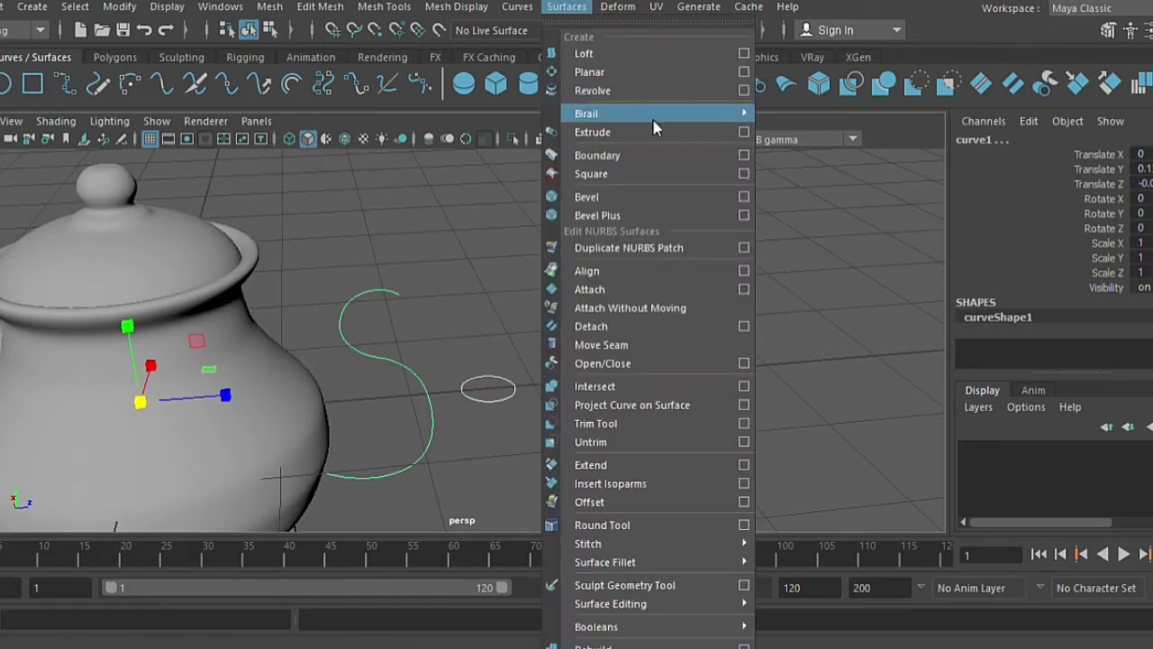
pyautogui.click(744, 131)
pyautogui.click(391, 242)
pyautogui.click(420, 278)
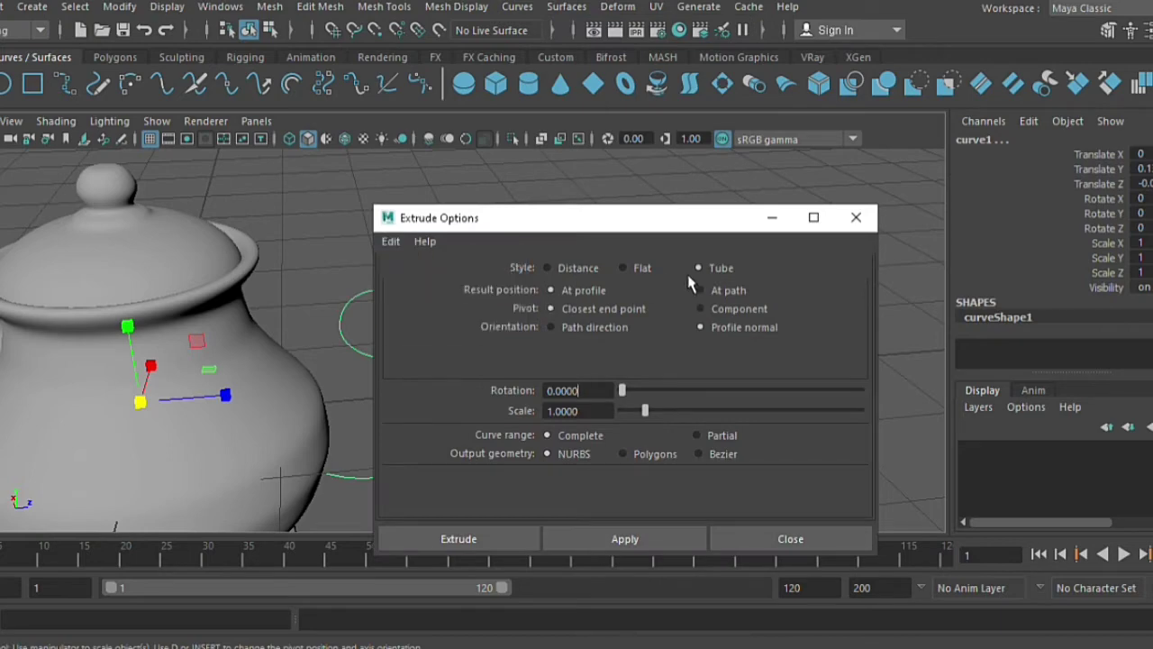
pyautogui.click(659, 535)
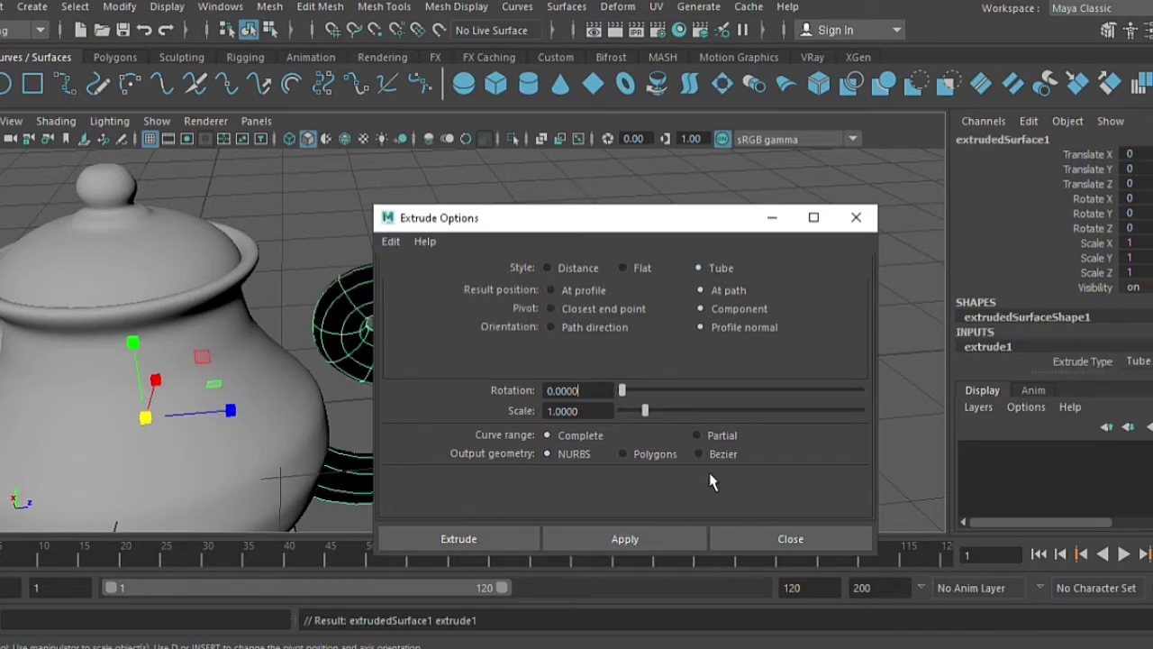
pyautogui.click(855, 217)
pyautogui.moveTo(367, 171); pyautogui.dragTo(291, 198, button='right')
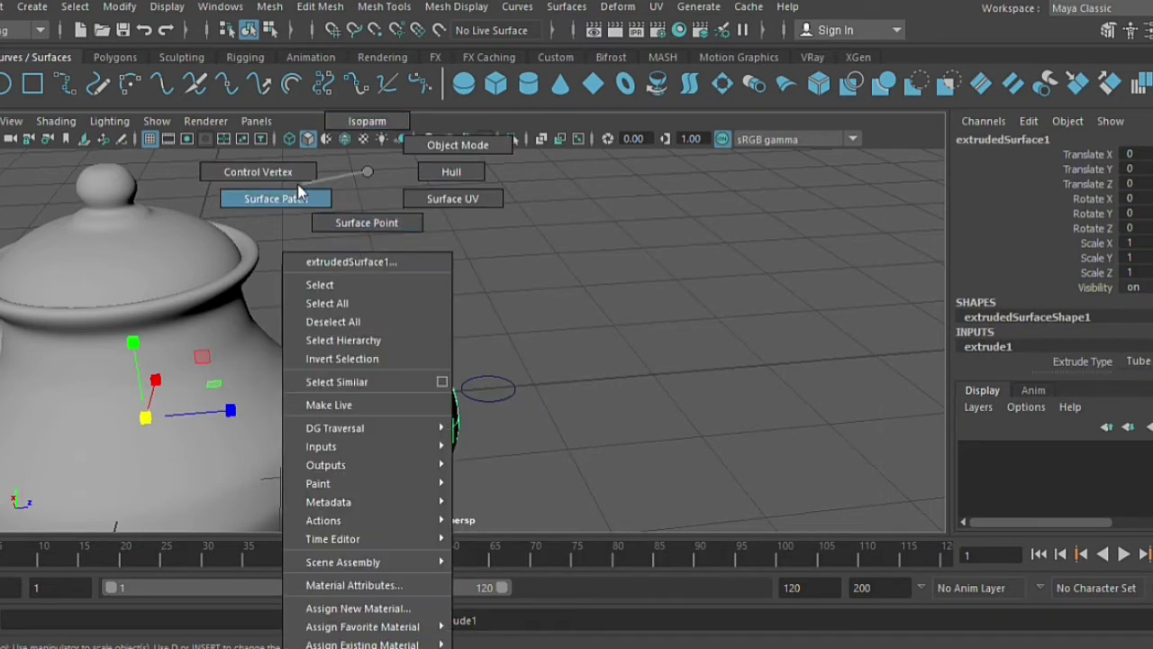
pyautogui.keyDown('alt'); pyautogui.moveTo(553, 368); pyautogui.dragTo(507, 337); pyautogui.keyUp('alt')
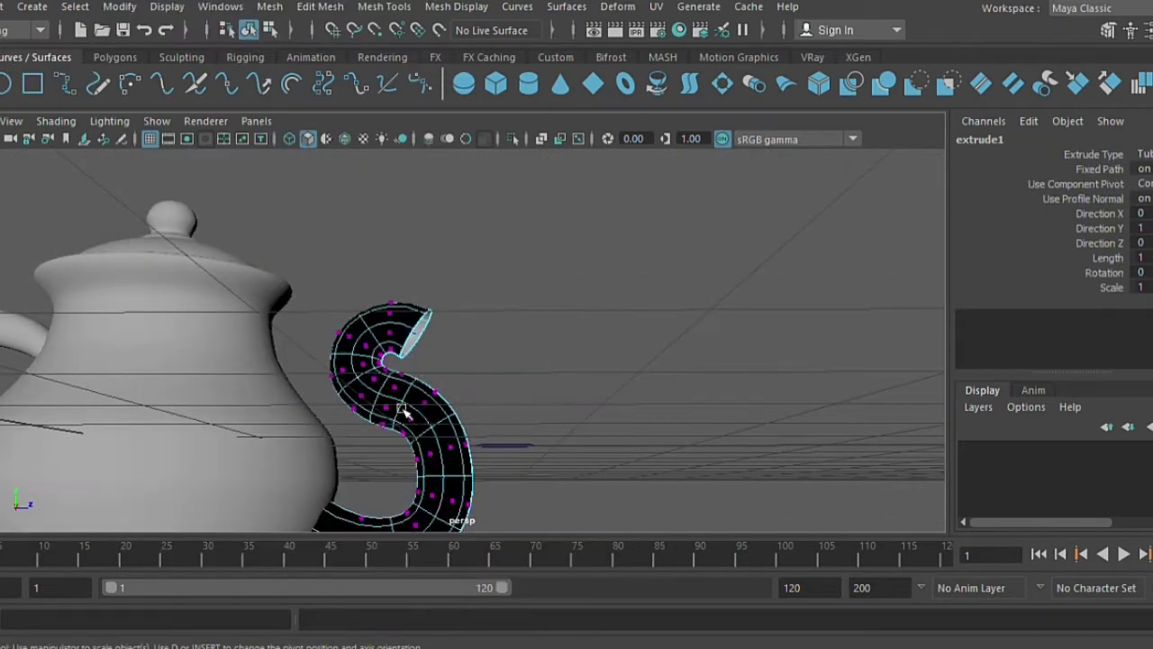
# Zoom the side view in on the spout tube and teapot.
pyautogui.press('space')
pyautogui.press('space')
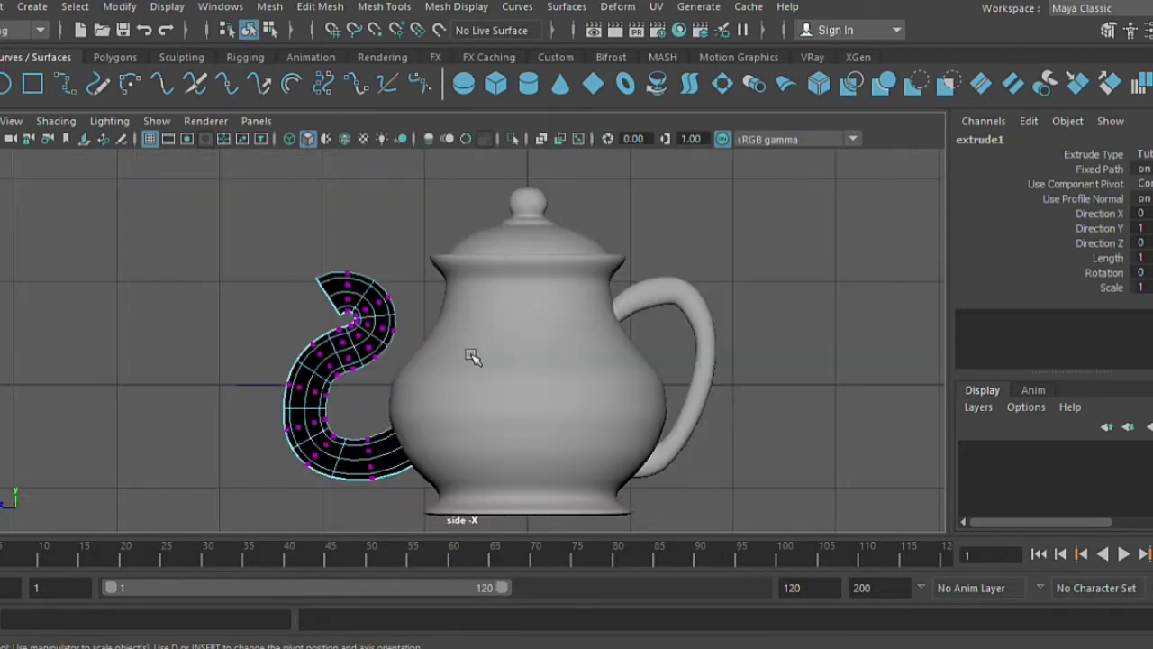
pyautogui.scroll(2, 603, 486)
pyautogui.scroll(2, 484, 363)
pyautogui.scroll(2, 484, 363)
pyautogui.moveTo(412, 466); pyautogui.dragTo(435, 353)
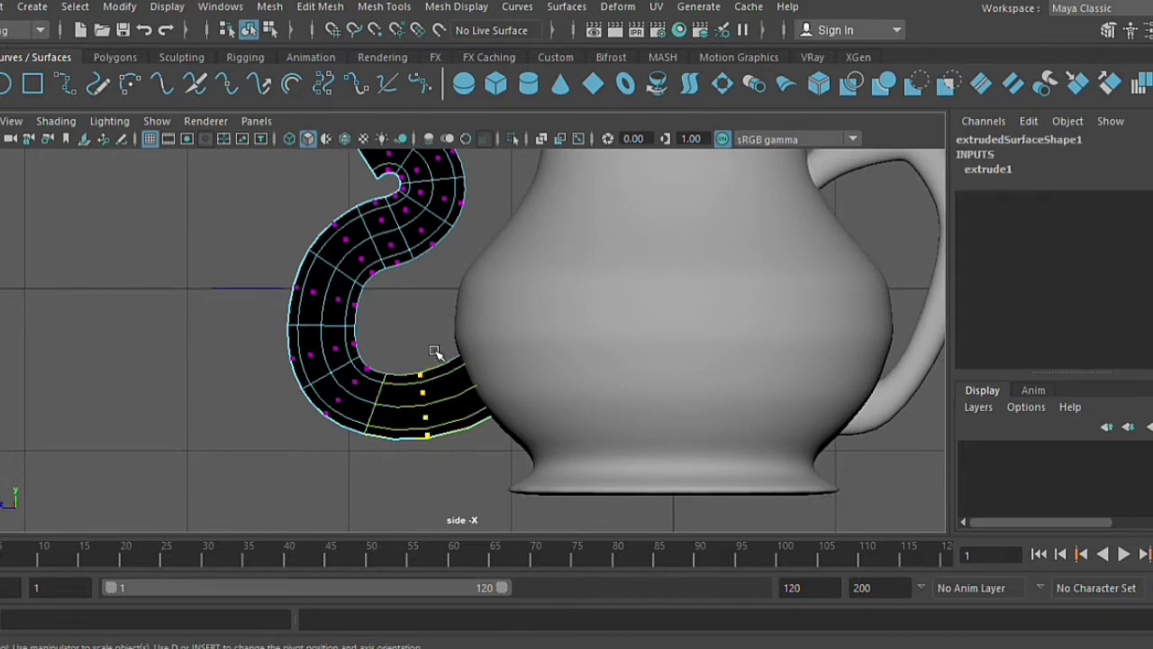
pyautogui.scroll(-3, 288, 450)
pyautogui.scroll(1, 268, 442)
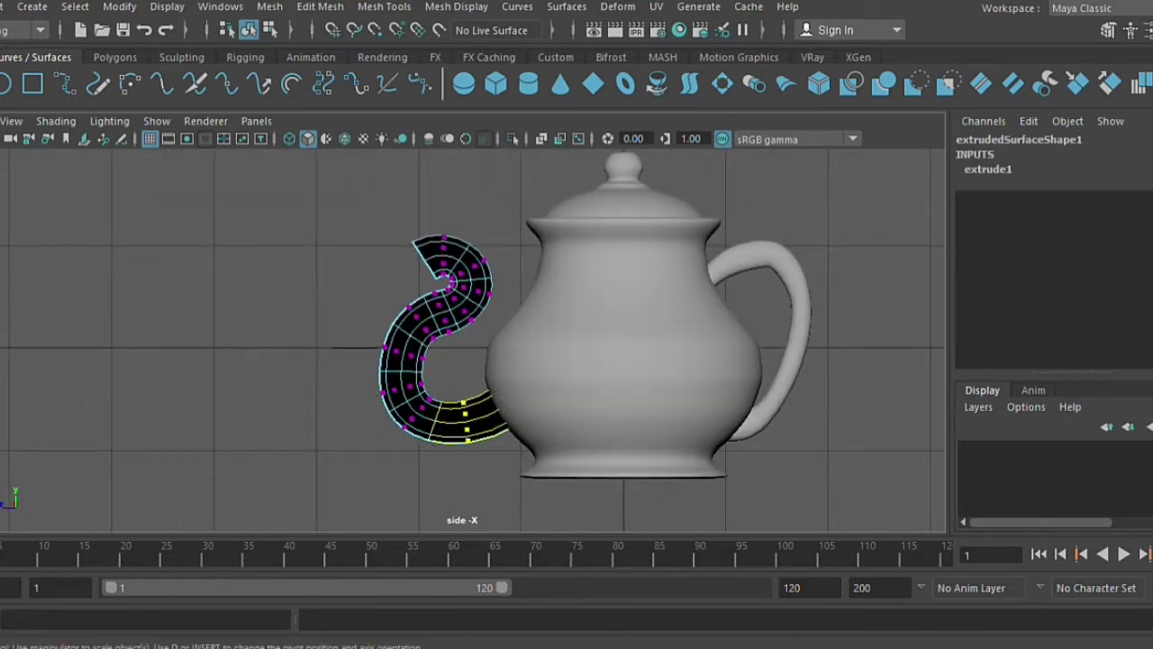
pyautogui.scroll(-5, 373, 291)
pyautogui.scroll(8, 373, 291)
pyautogui.scroll(-5, 380, 411)
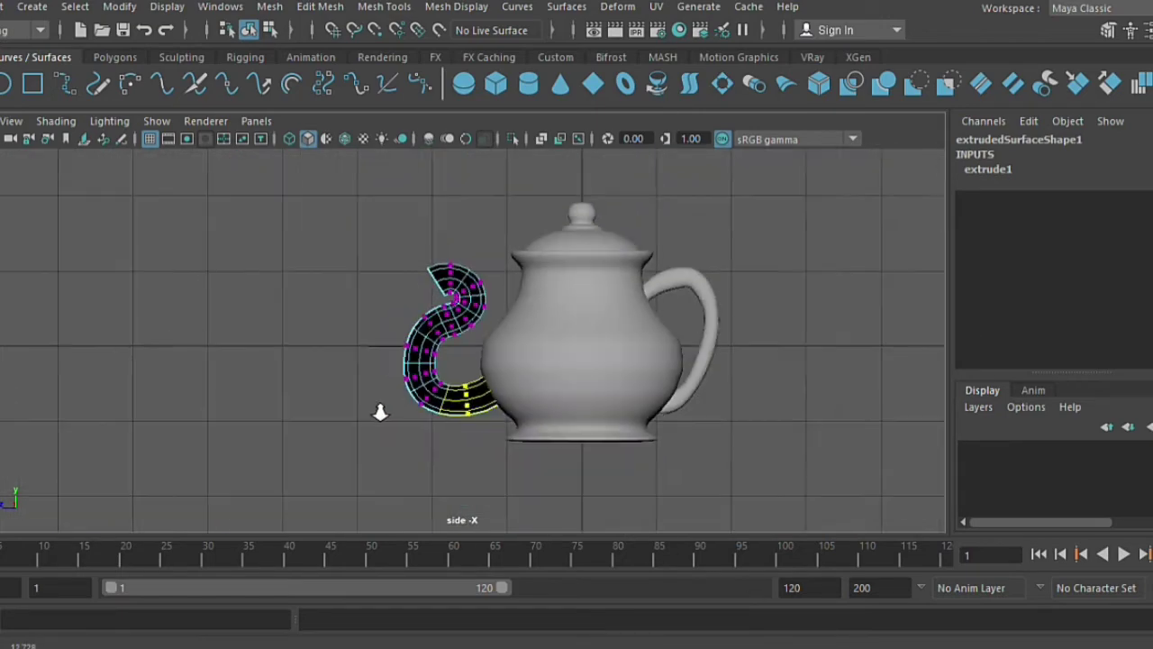
pyautogui.scroll(3, 380, 411)
pyautogui.moveTo(411, 170); pyautogui.dragTo(464, 455, button='right')
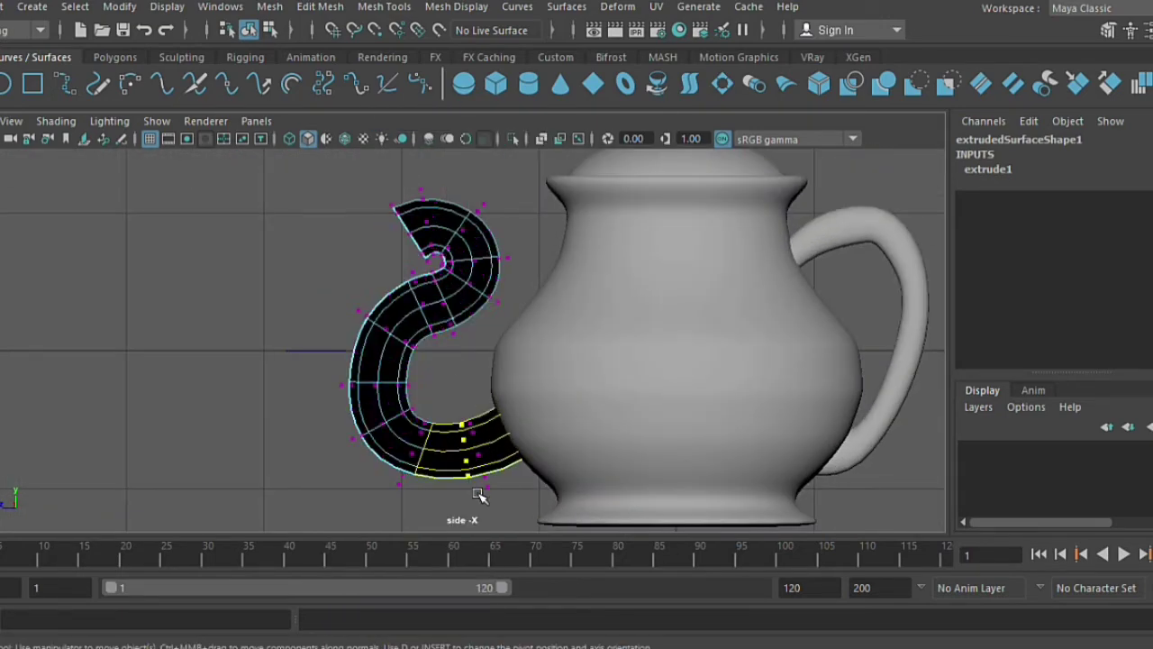
# Scale the spout's end-section and lower control vertices to reshape its lower curve.
pyautogui.moveTo(469, 503); pyautogui.dragTo(494, 399)
pyautogui.press('r')
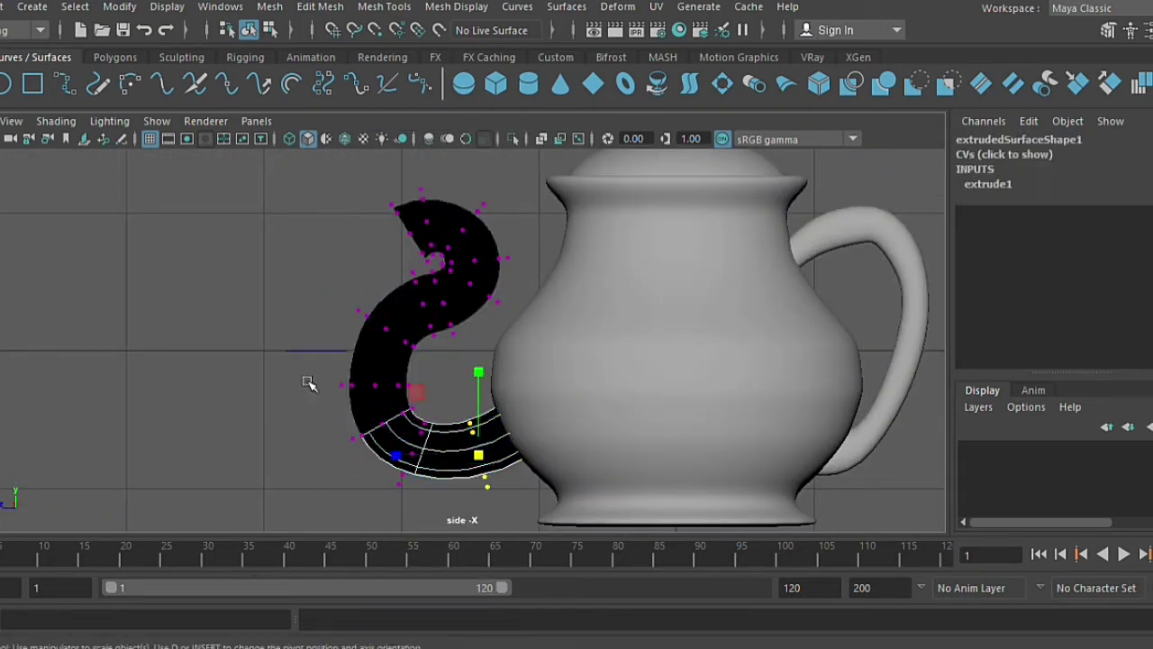
pyautogui.moveTo(480, 458); pyautogui.dragTo(528, 520)
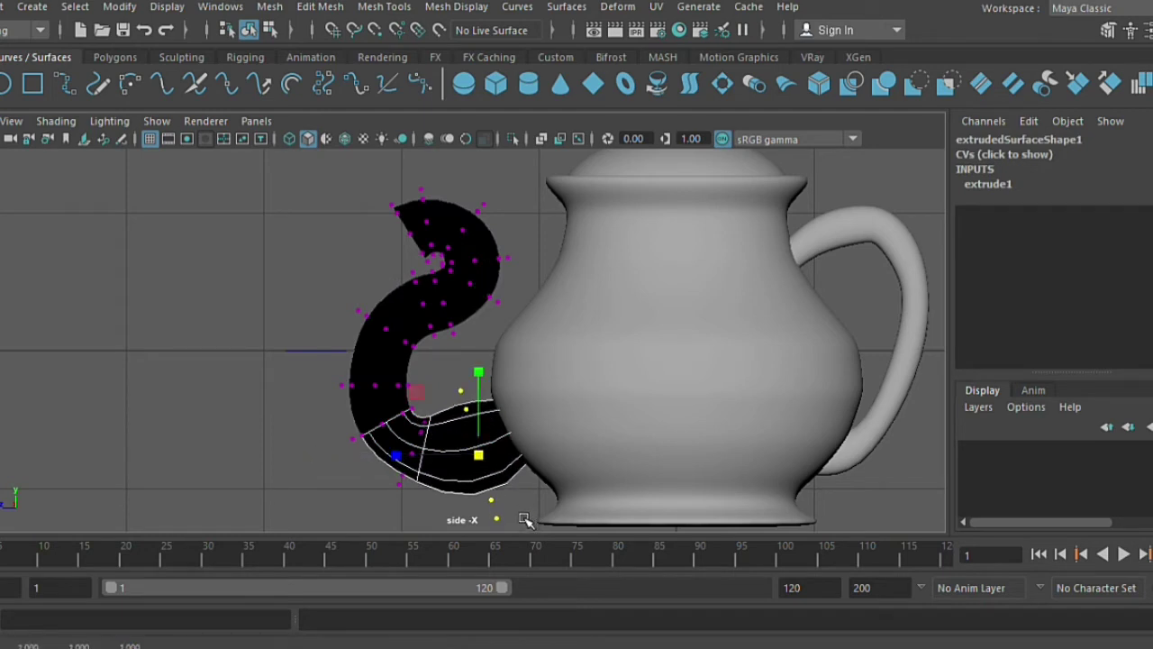
pyautogui.click(314, 507)
pyautogui.moveTo(403, 487)
pyautogui.mouseDown()
pyautogui.moveTo(437, 435)
pyautogui.moveTo(446, 441)
pyautogui.mouseUp()
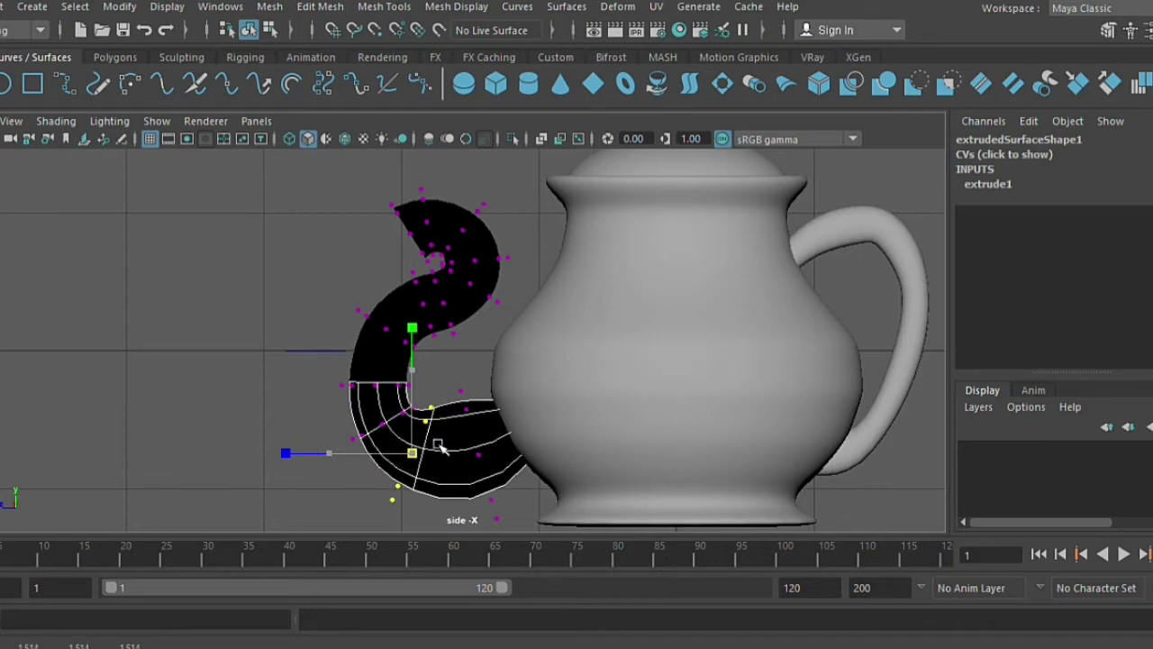
pyautogui.click(218, 477)
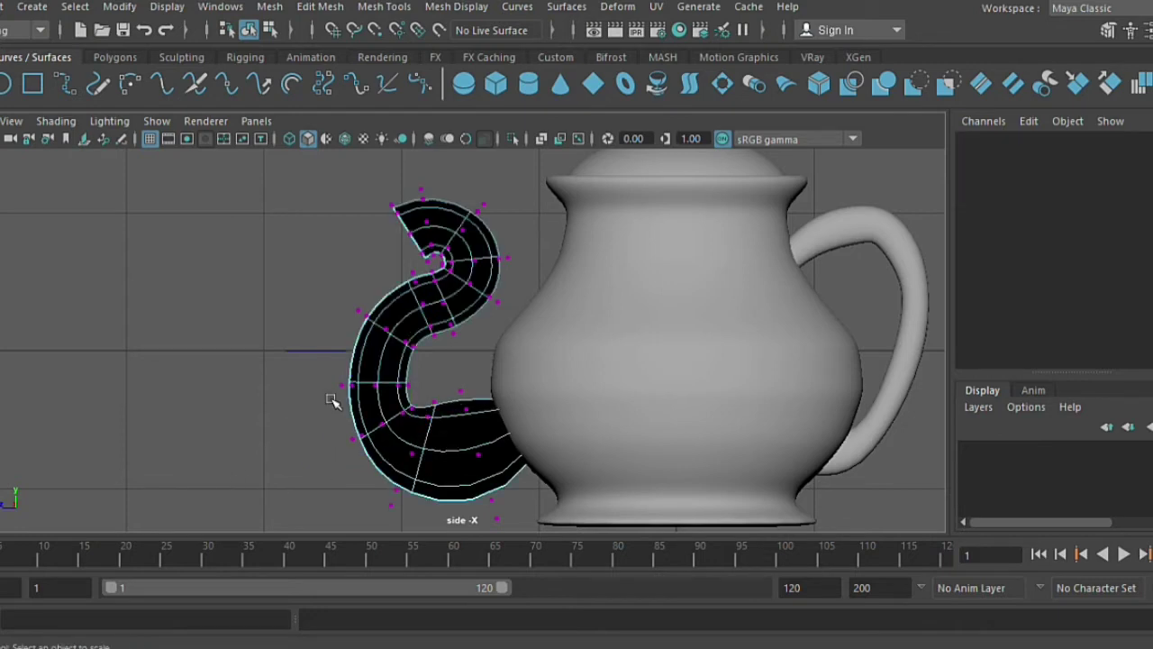
pyautogui.moveTo(324, 461); pyautogui.dragTo(434, 398)
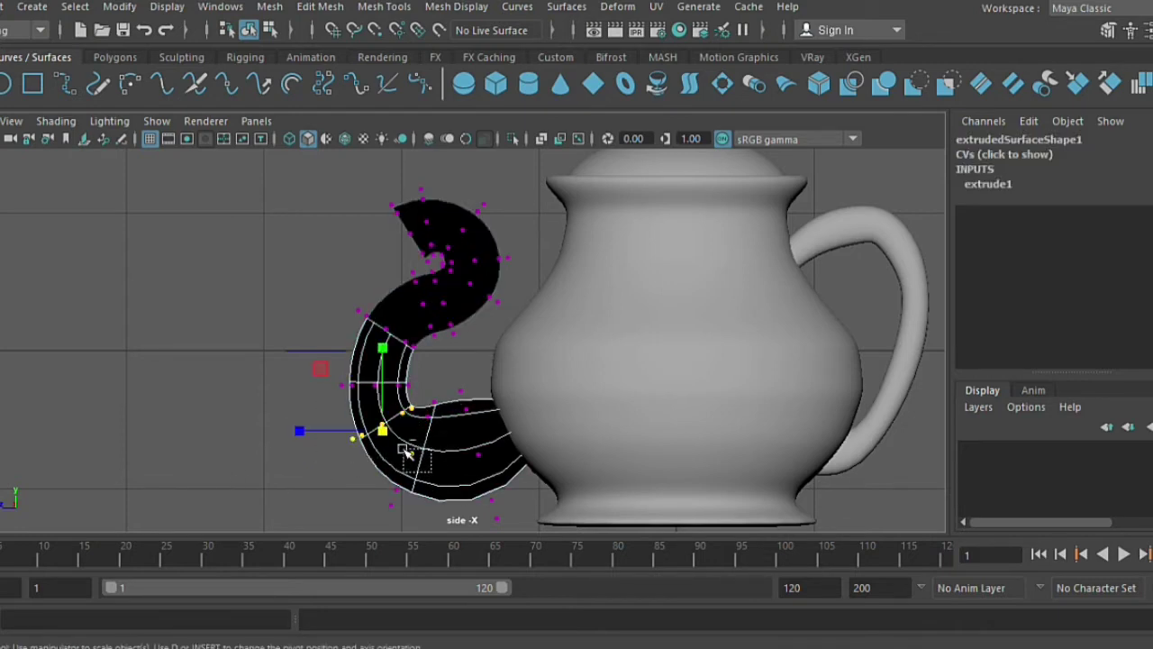
pyautogui.moveTo(406, 453); pyautogui.dragTo(330, 477, button='middle')
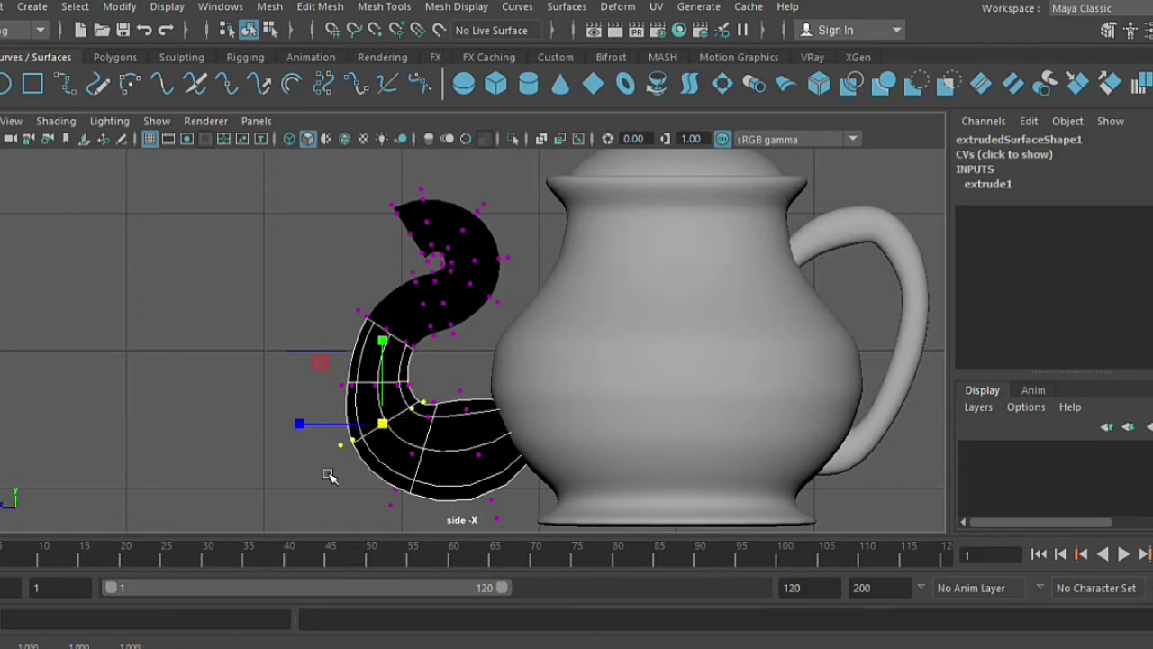
# Isolate the spout, hiding the pot, and select its lower control vertices.
pyautogui.click(325, 439)
pyautogui.moveTo(327, 392); pyautogui.dragTo(412, 381)
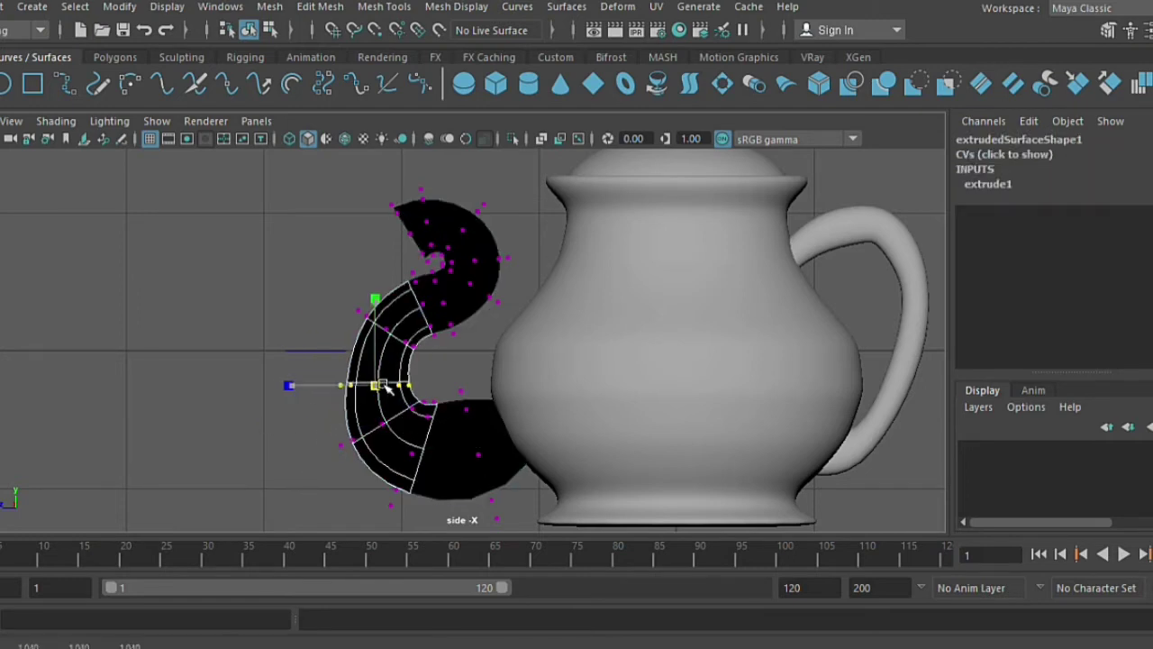
pyautogui.click(478, 379)
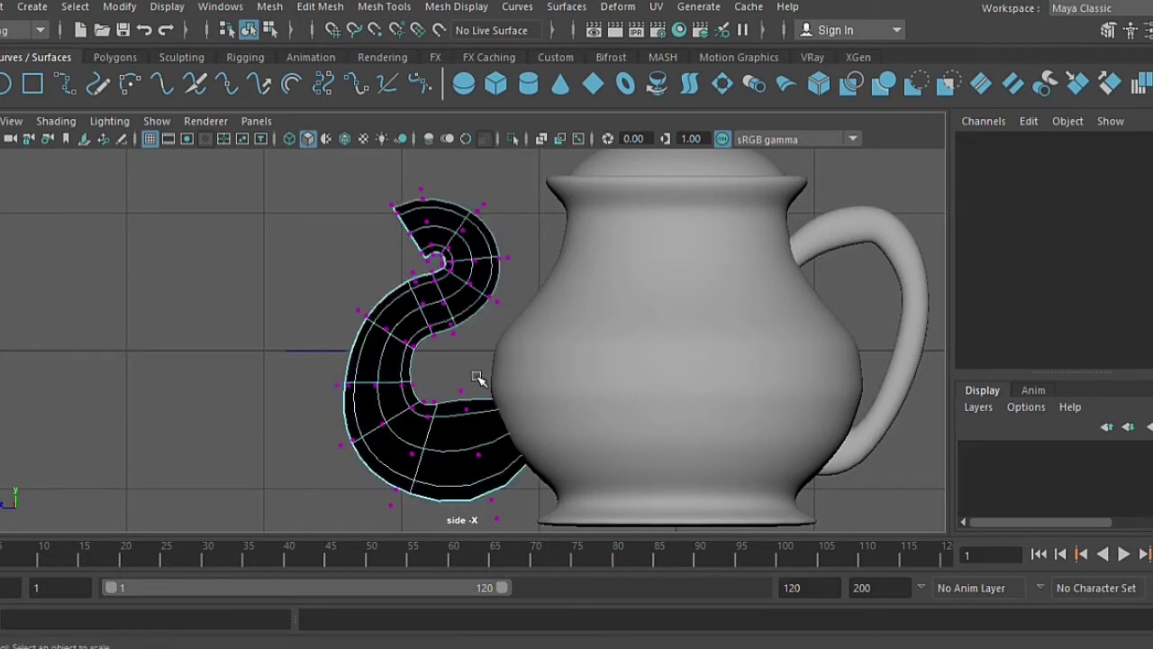
pyautogui.click(492, 486)
pyautogui.hotkey('ctrl', 'z')
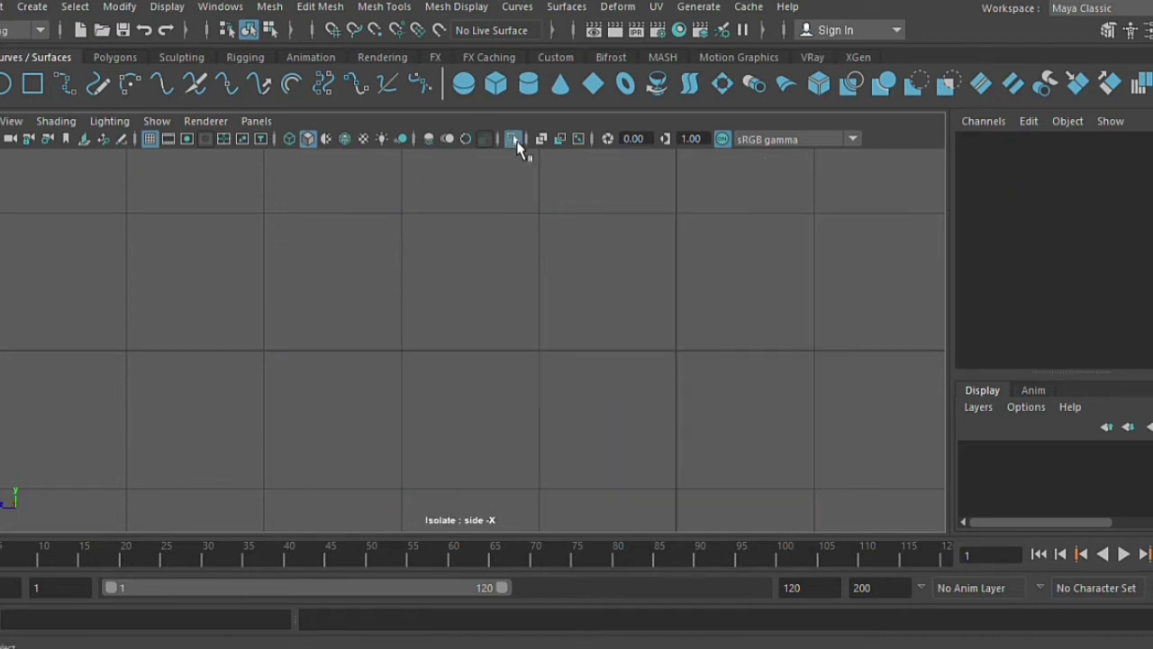
pyautogui.moveTo(450, 171)
pyautogui.mouseDown(button='right')
pyautogui.moveTo(534, 159)
pyautogui.moveTo(523, 146)
pyautogui.mouseUp(button='right')
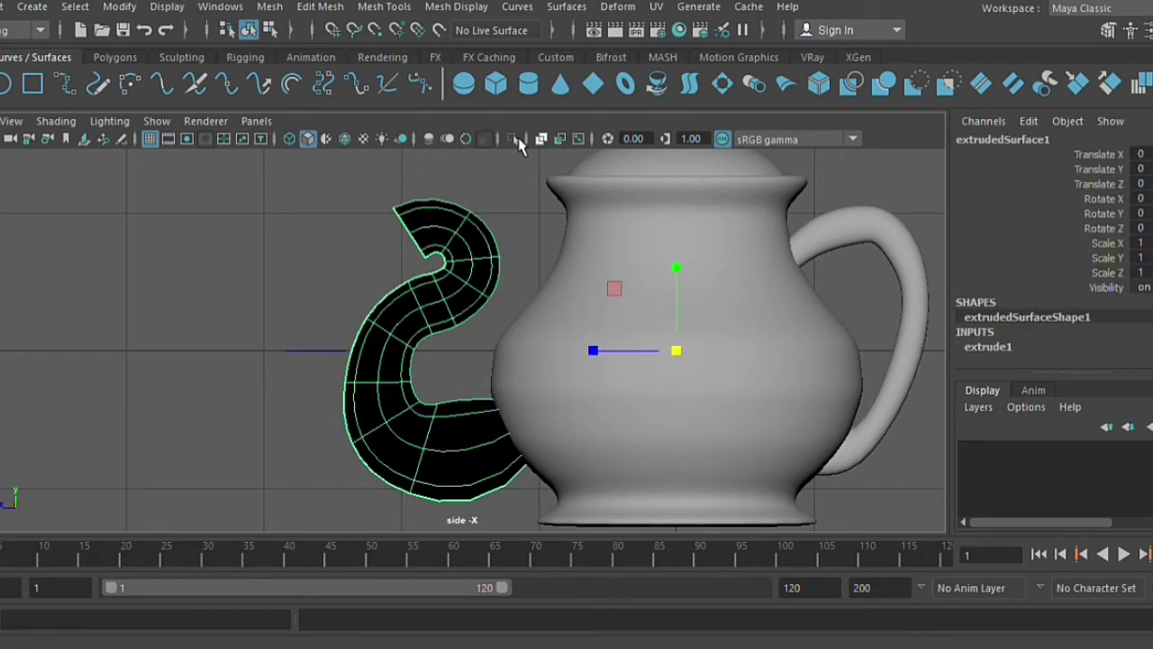
pyautogui.click(518, 141)
pyautogui.moveTo(471, 172); pyautogui.dragTo(379, 170, button='right')
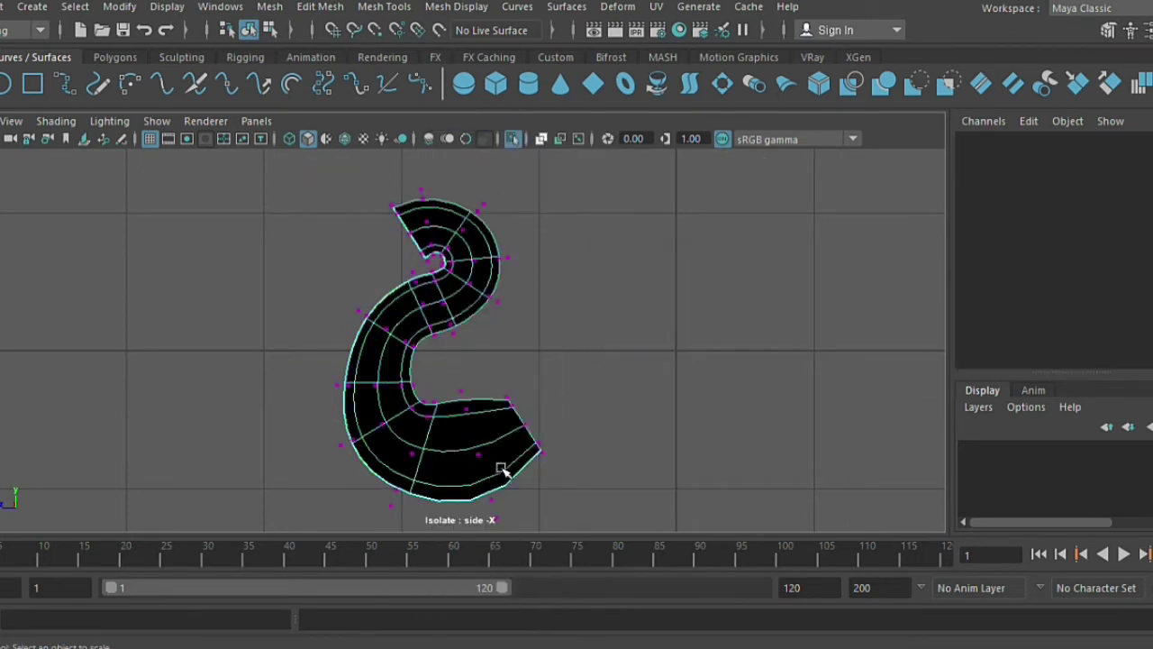
pyautogui.moveTo(480, 380); pyautogui.dragTo(552, 465)
# Widen the spout's lower edge and move those vertices right and down.
pyautogui.click(512, 139)
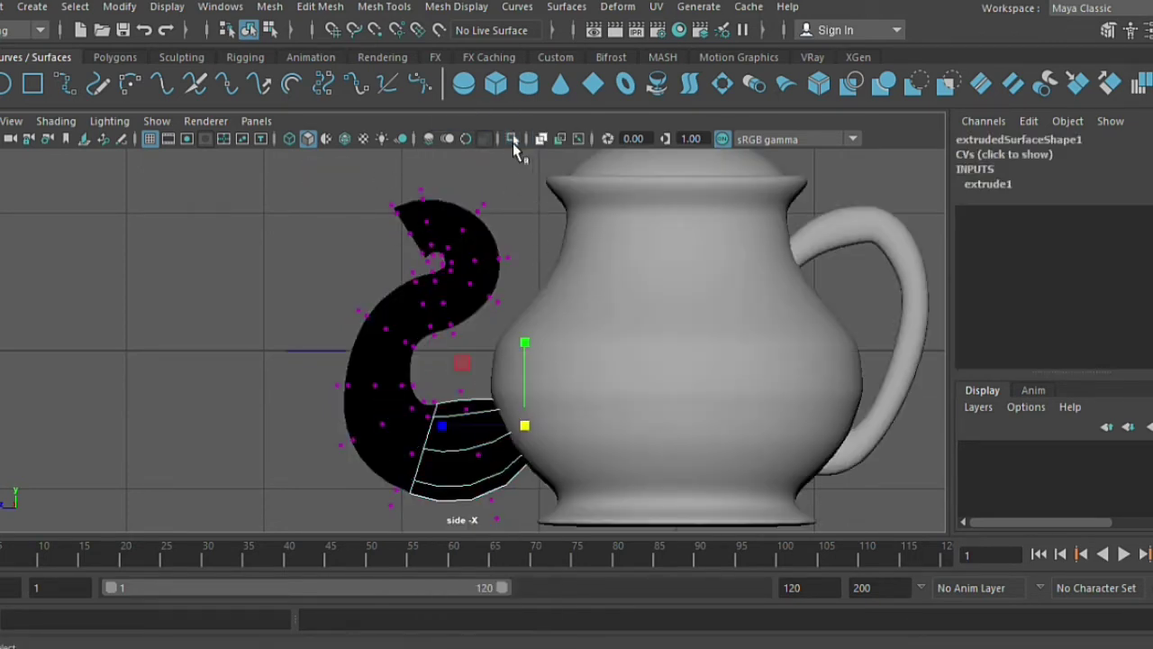
pyautogui.moveTo(525, 425)
pyautogui.mouseDown()
pyautogui.moveTo(545, 450)
pyautogui.moveTo(536, 455)
pyautogui.mouseUp()
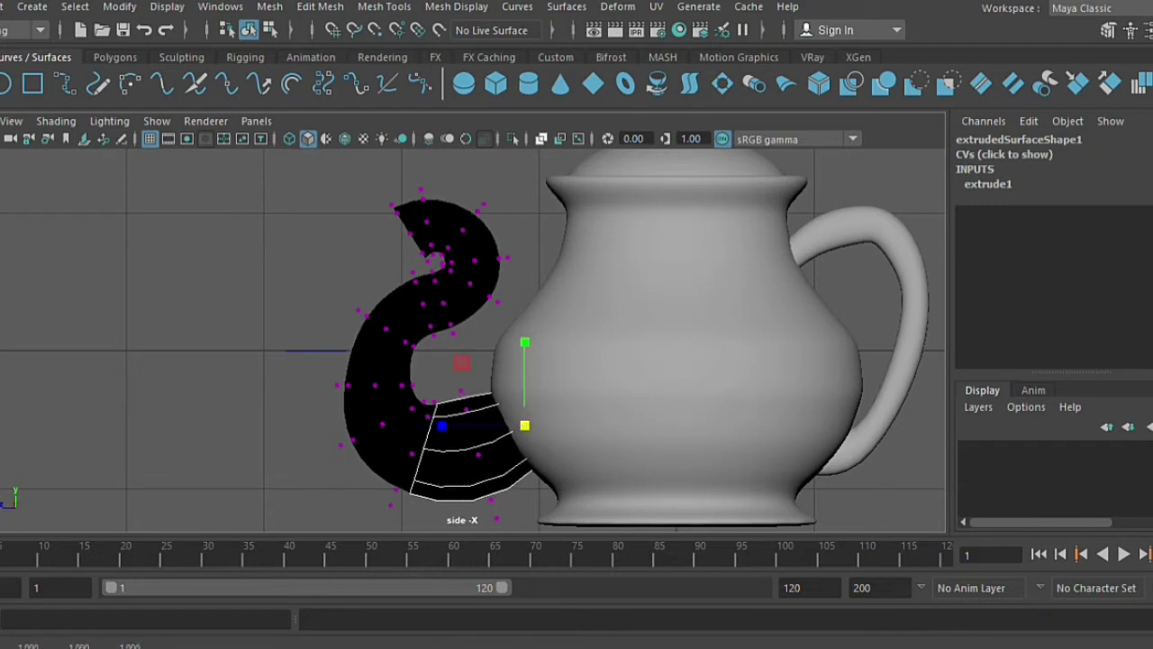
pyautogui.press('w')
pyautogui.moveTo(405, 419); pyautogui.dragTo(437, 435)
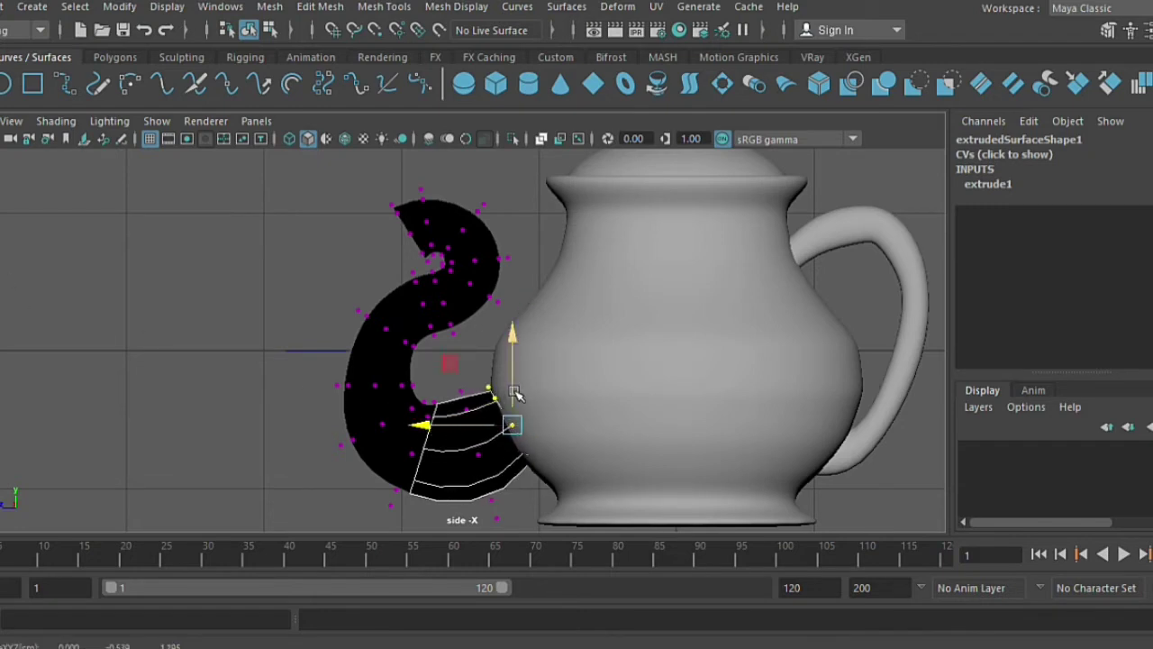
pyautogui.moveTo(514, 388); pyautogui.dragTo(514, 405)
pyautogui.moveTo(464, 436); pyautogui.dragTo(477, 438)
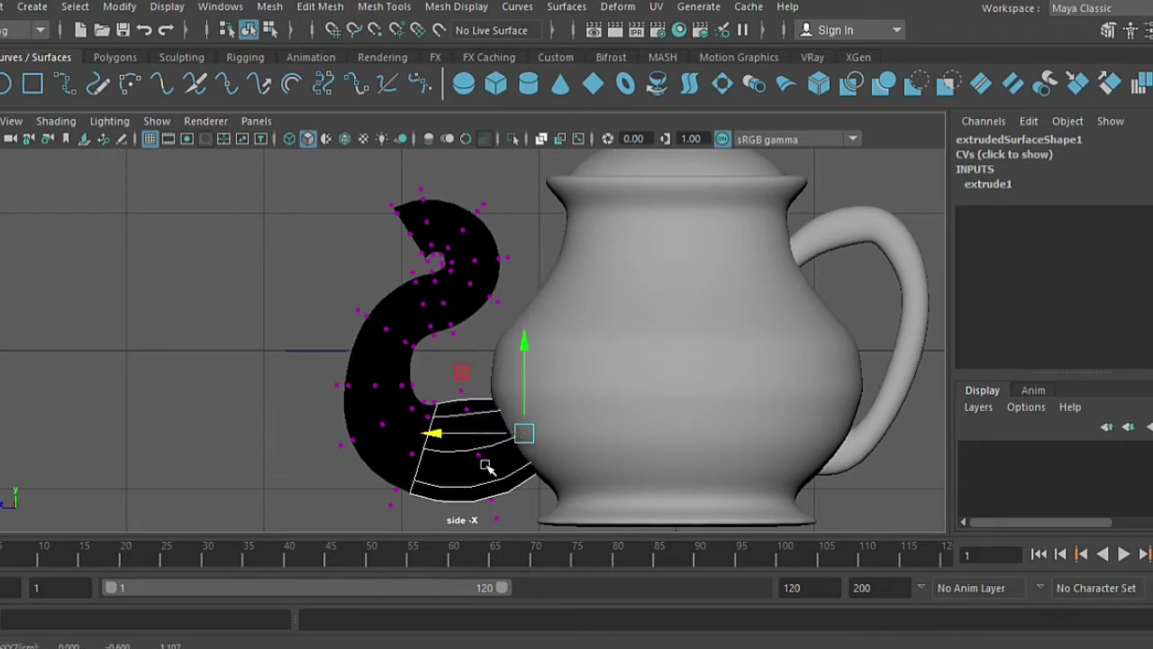
# Scale the control vertices at the spout's upper bend slightly narrower.
pyautogui.moveTo(487, 171); pyautogui.dragTo(574, 145, button='right')
pyautogui.click(417, 322)
pyautogui.moveTo(417, 172); pyautogui.dragTo(336, 173, button='right')
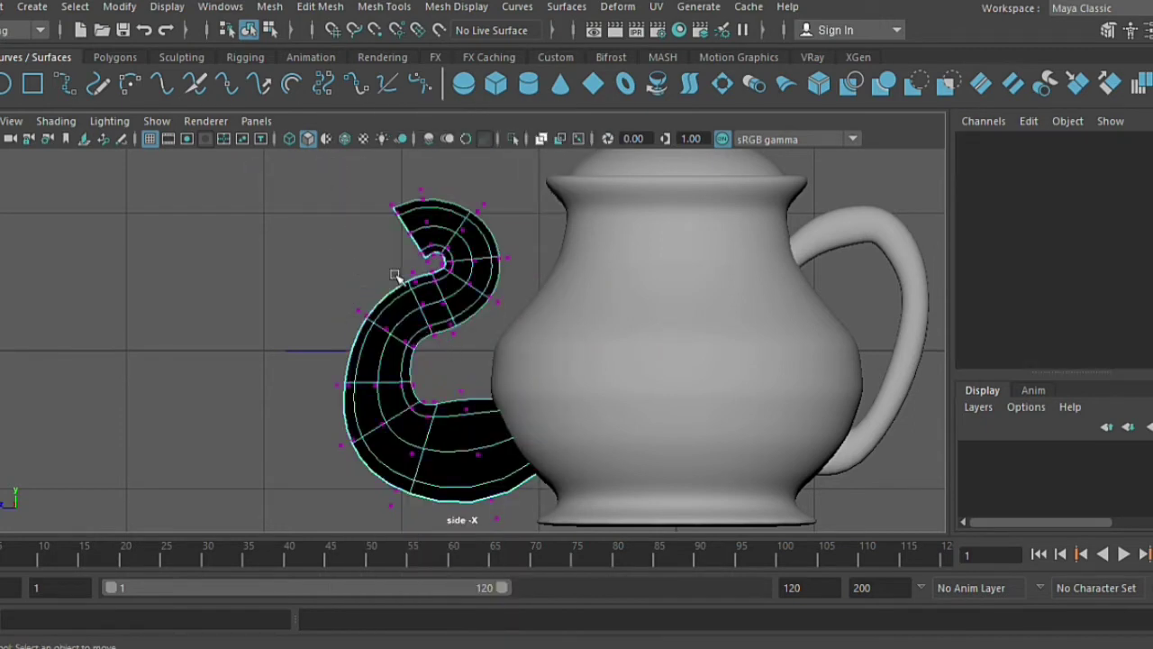
pyautogui.moveTo(394, 275)
pyautogui.mouseDown()
pyautogui.moveTo(438, 354)
pyautogui.moveTo(419, 323)
pyautogui.mouseUp()
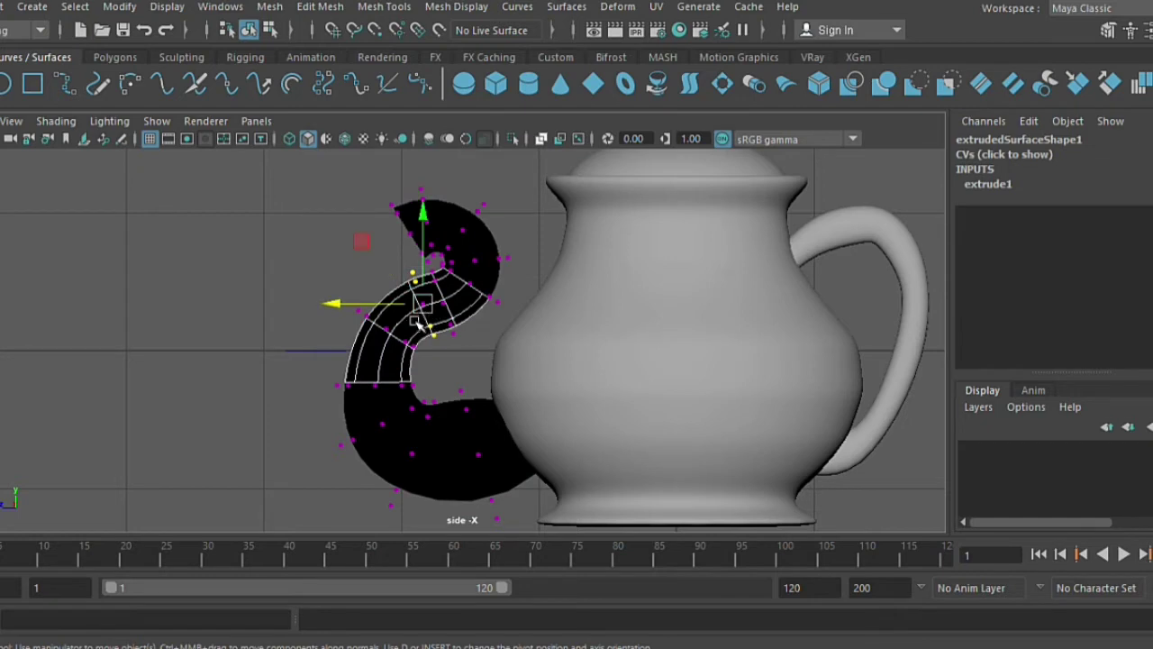
pyautogui.press('r')
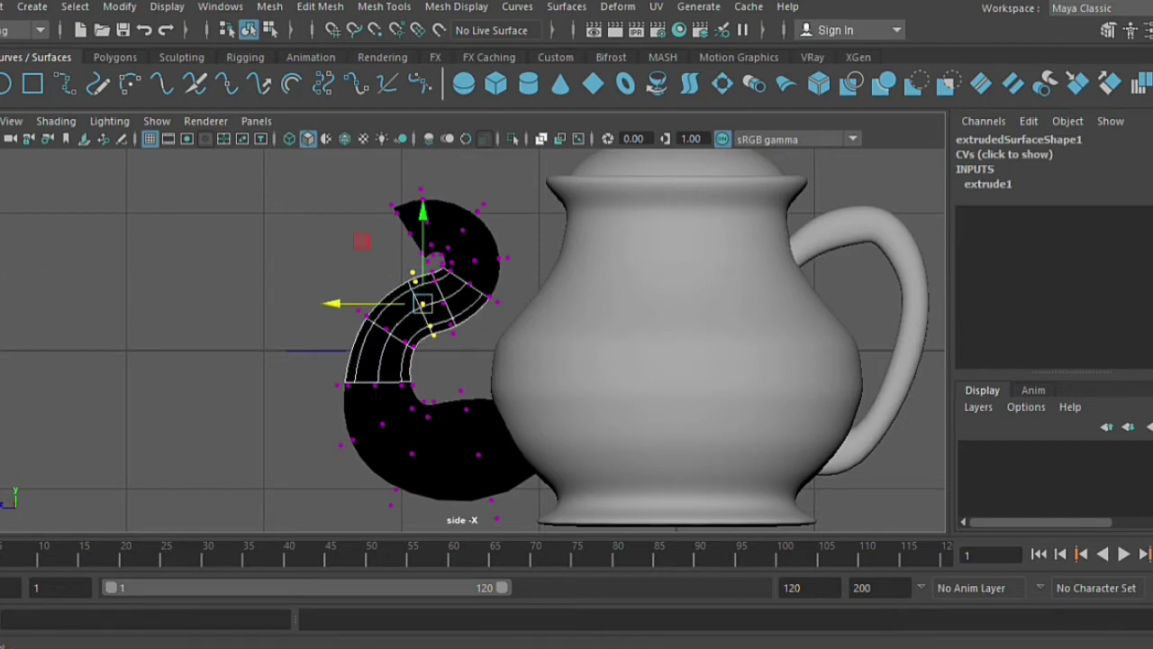
pyautogui.moveTo(423, 304); pyautogui.dragTo(420, 305)
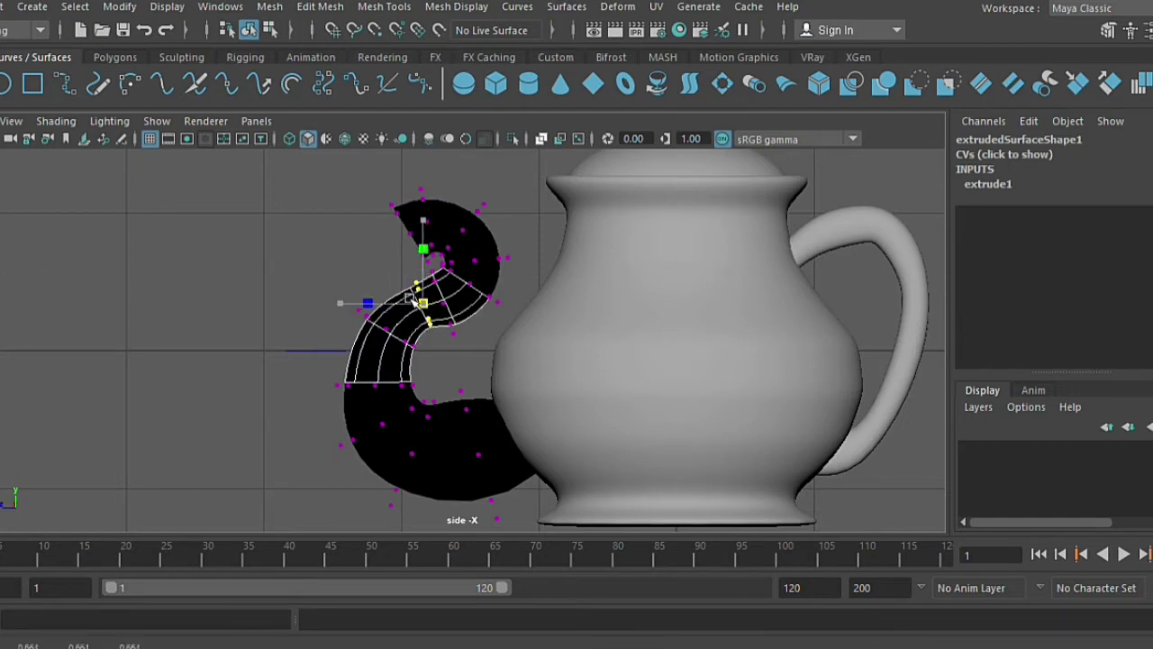
# Widen the section of vertices around the spout's upper curl.
pyautogui.click(451, 345)
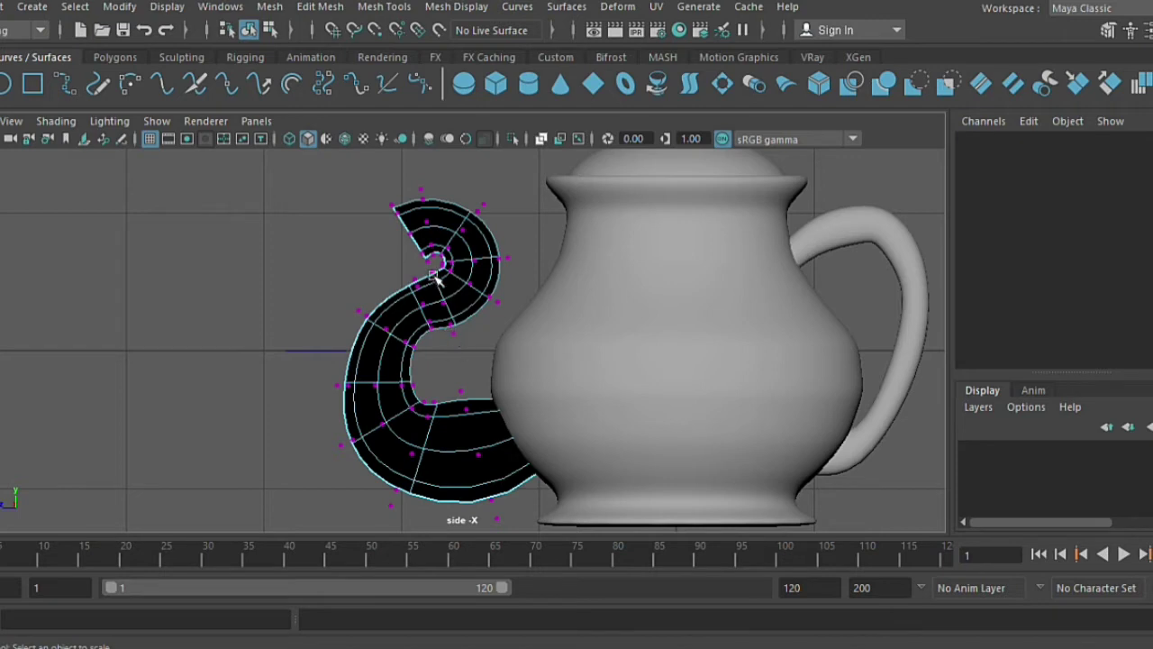
pyautogui.click(455, 317)
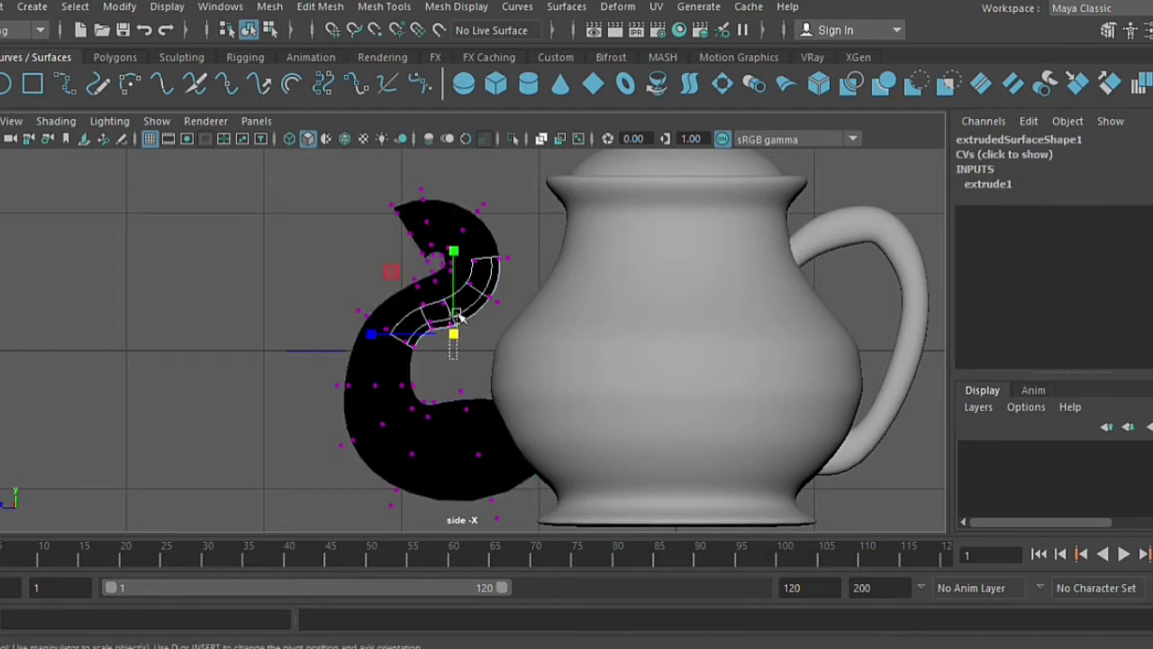
pyautogui.moveTo(457, 315); pyautogui.dragTo(365, 333)
pyautogui.press('w')
pyautogui.click(450, 359)
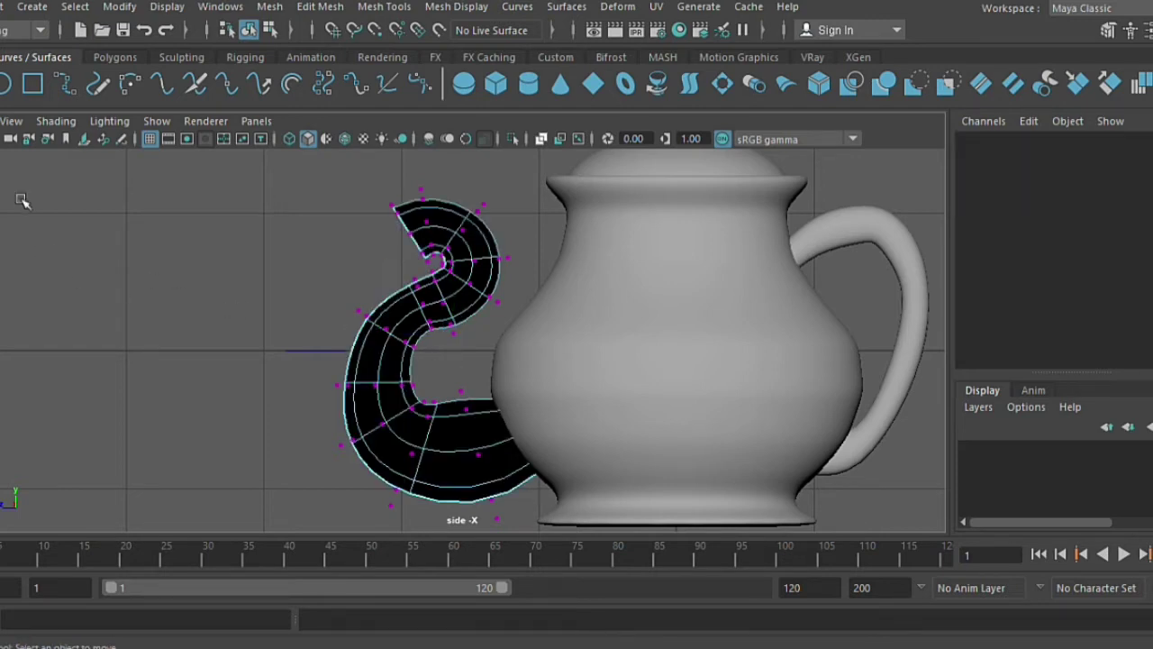
# Shrink the ring of vertices at the upper curl slightly, then select the spout surface.
pyautogui.click(424, 313)
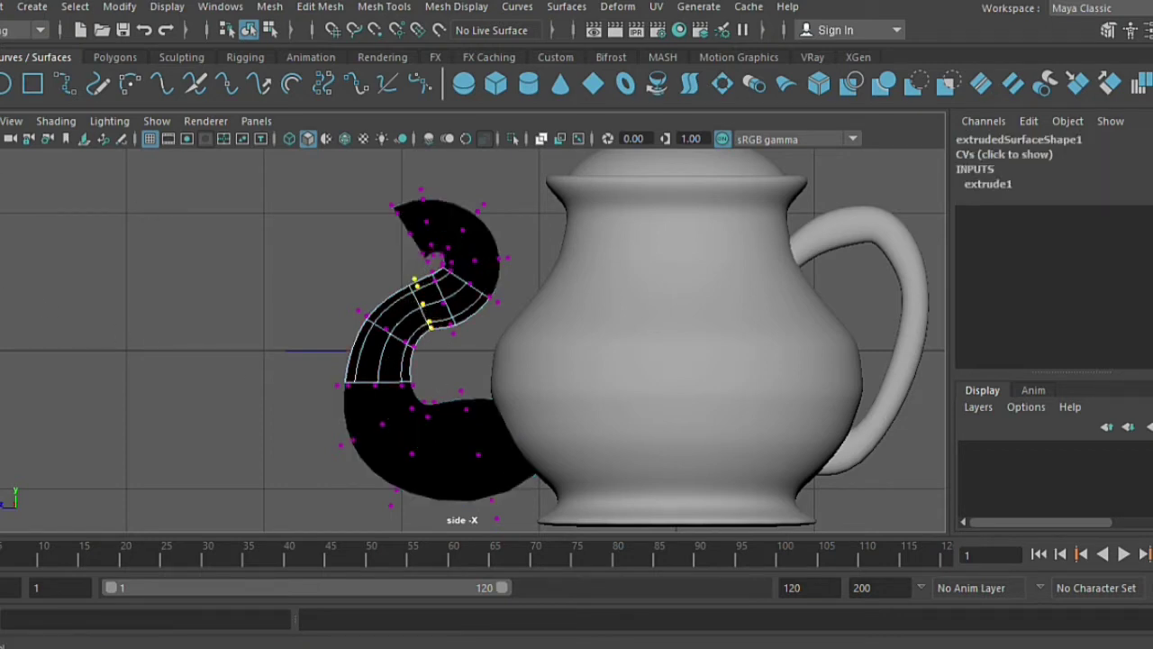
pyautogui.press('r')
pyautogui.click(451, 343)
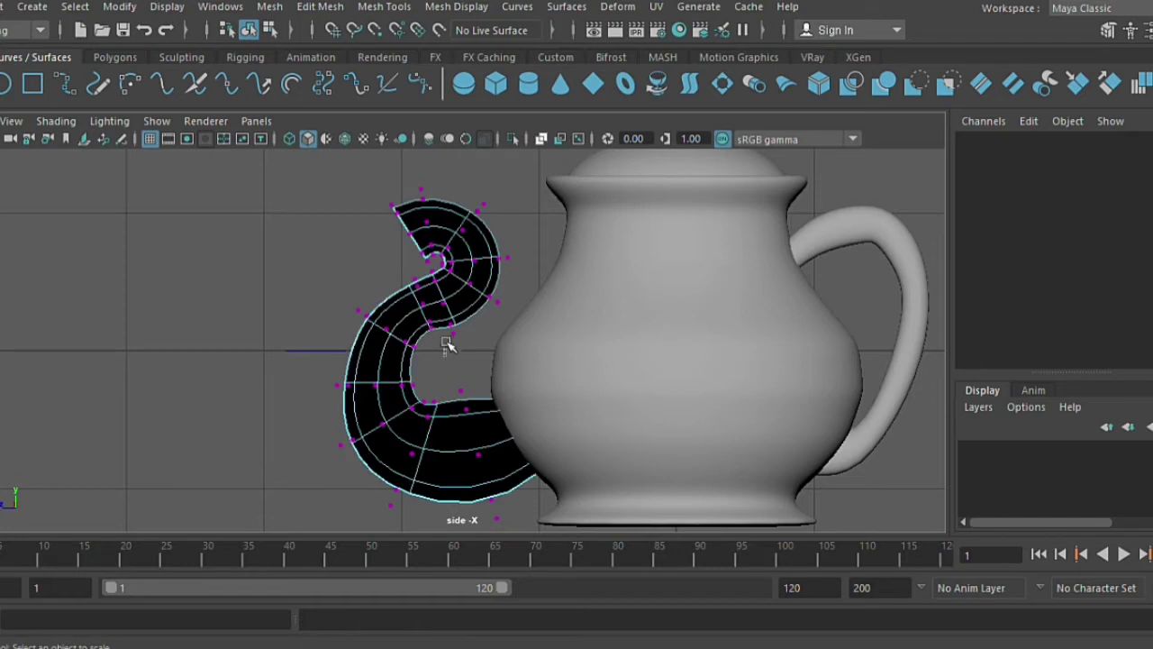
pyautogui.click(455, 329)
pyautogui.click(442, 344)
pyautogui.click(459, 322)
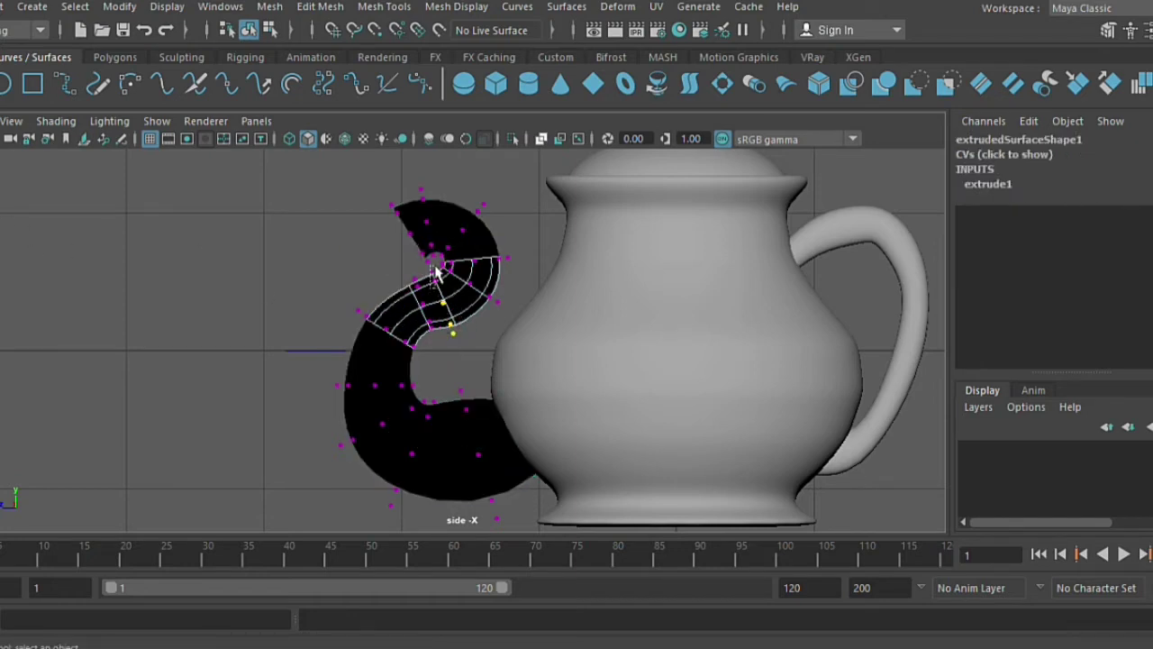
pyautogui.press('r')
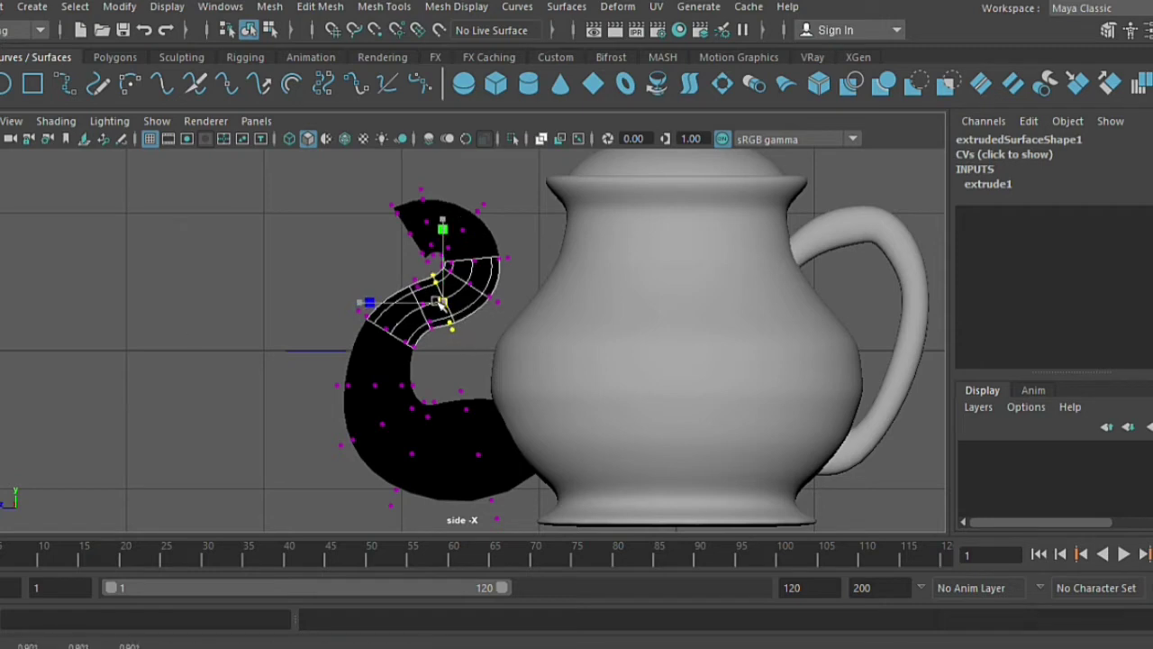
pyautogui.moveTo(442, 303); pyautogui.dragTo(439, 306)
pyautogui.click(482, 340)
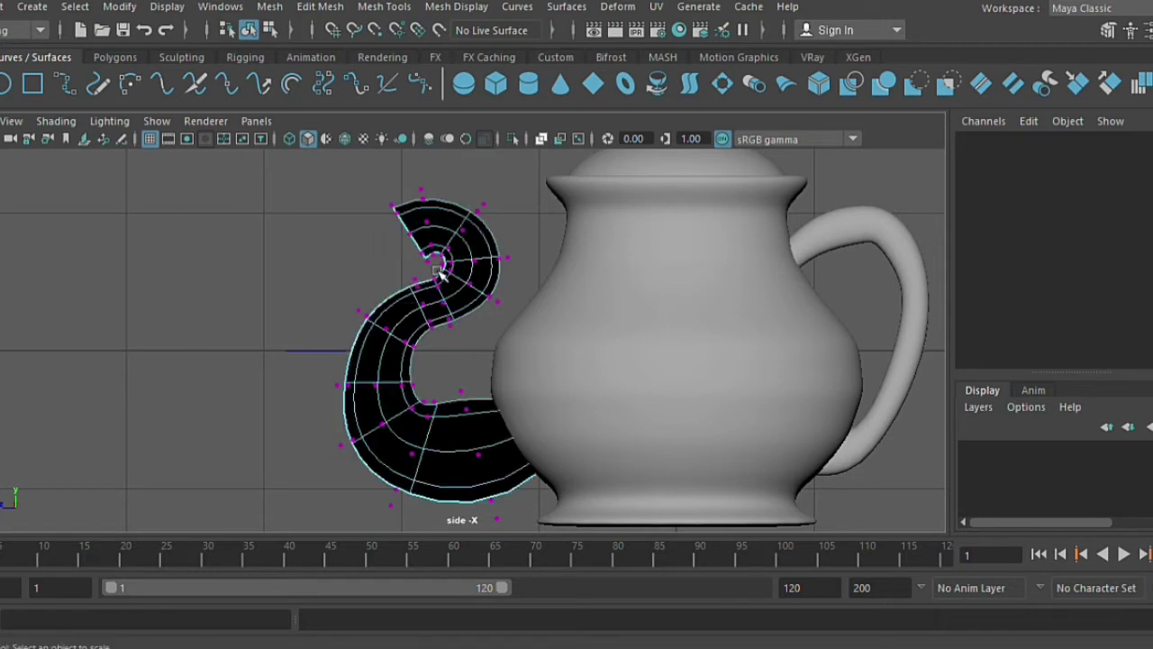
pyautogui.click(466, 270)
# Scale down a ring of control vertices higher up the spout.
pyautogui.scroll(3, 700, 458)
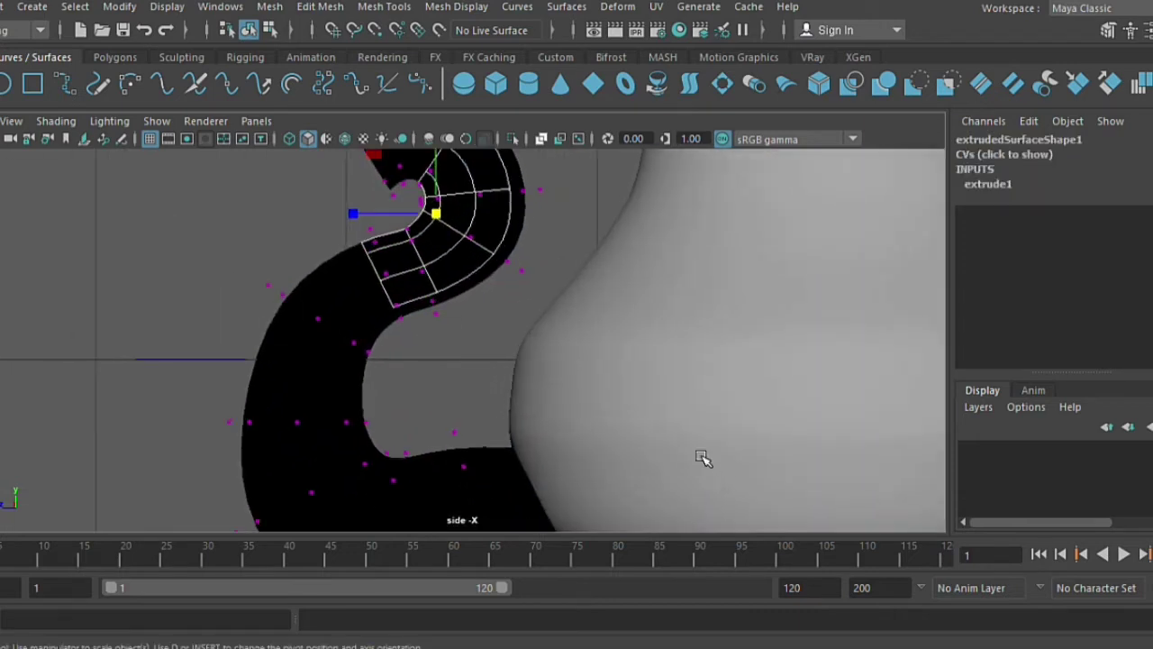
pyautogui.scroll(2, 427, 391)
pyautogui.press('q')
pyautogui.click(293, 264)
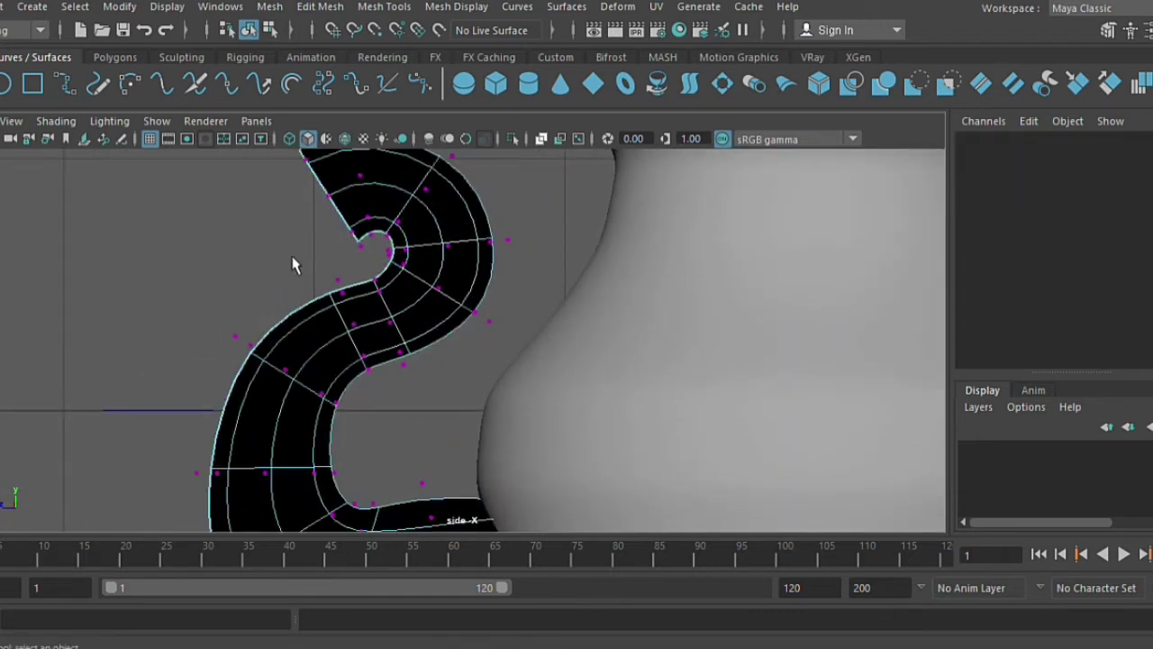
pyautogui.click(389, 263)
pyautogui.moveTo(400, 281)
pyautogui.mouseDown(button='middle')
pyautogui.moveTo(414, 311)
pyautogui.moveTo(502, 308)
pyautogui.mouseUp(button='middle')
pyautogui.press('r')
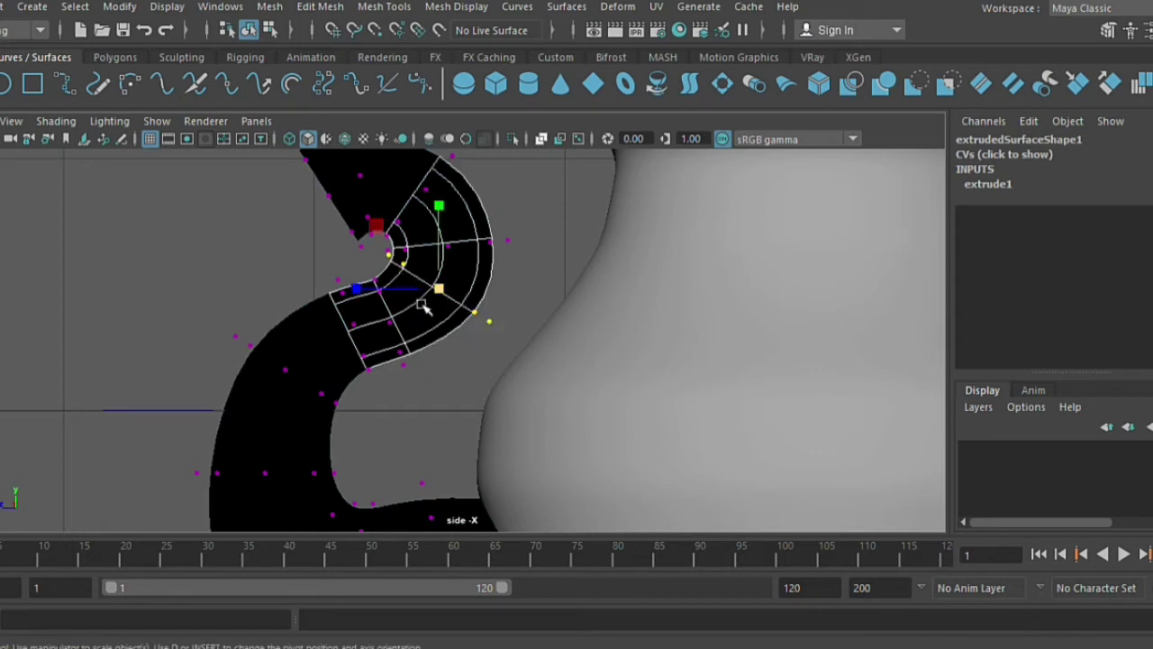
pyautogui.scroll(-2, 482, 398)
pyautogui.click(482, 398)
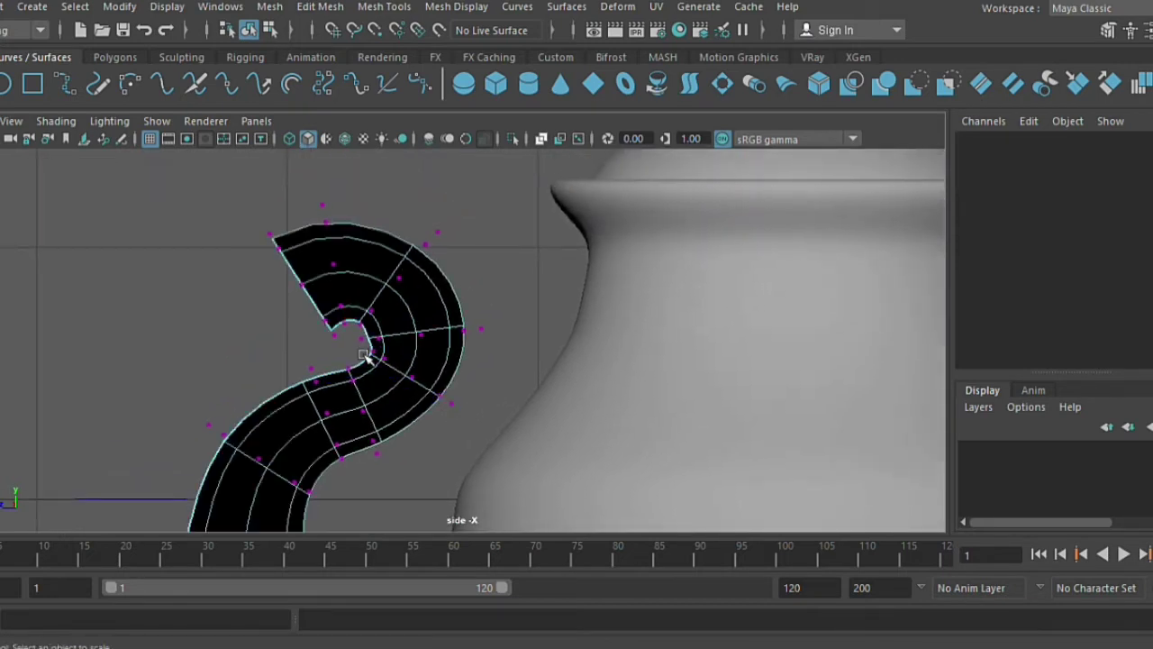
pyautogui.moveTo(347, 317); pyautogui.dragTo(511, 329)
pyautogui.moveTo(423, 334); pyautogui.dragTo(386, 307)
# Scale the vertices near the curled tip to taper the spout further.
pyautogui.click(356, 333)
pyautogui.moveTo(464, 239); pyautogui.dragTo(410, 280)
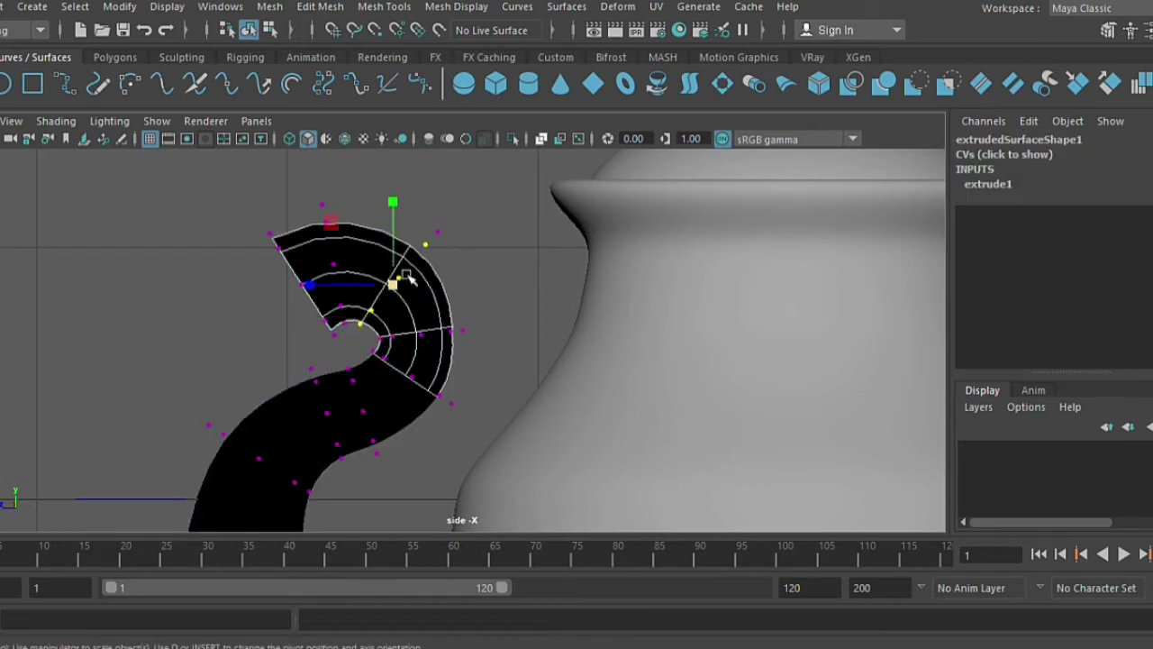
pyautogui.moveTo(423, 233); pyautogui.dragTo(399, 271)
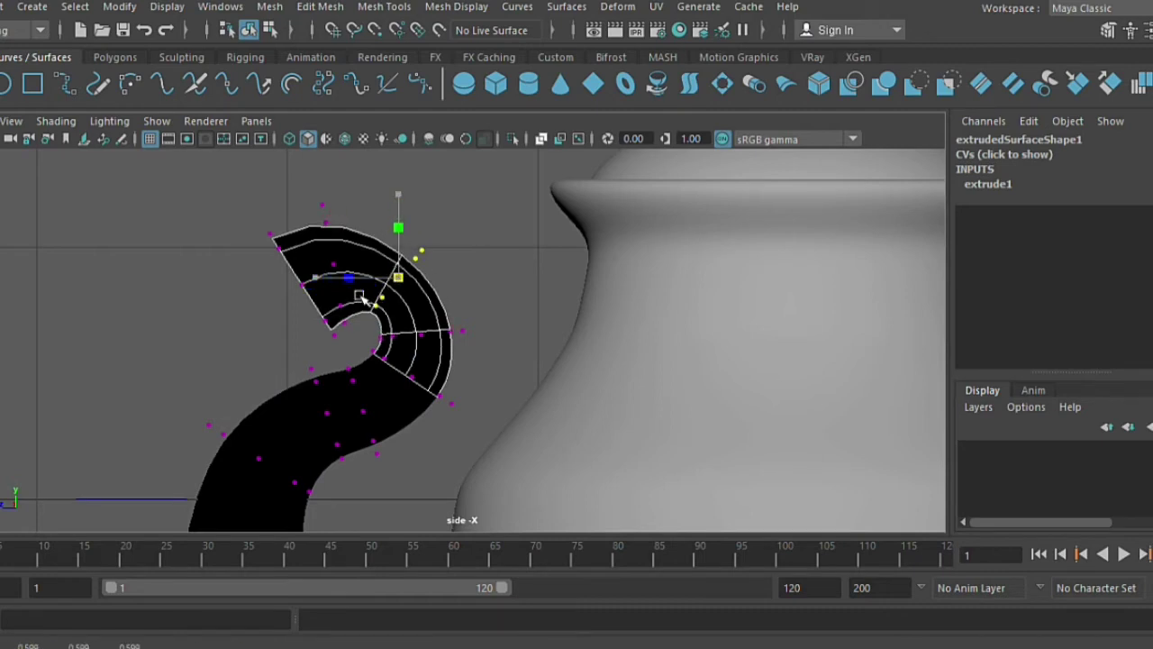
pyautogui.click(542, 367)
pyautogui.scroll(-3, 470, 342)
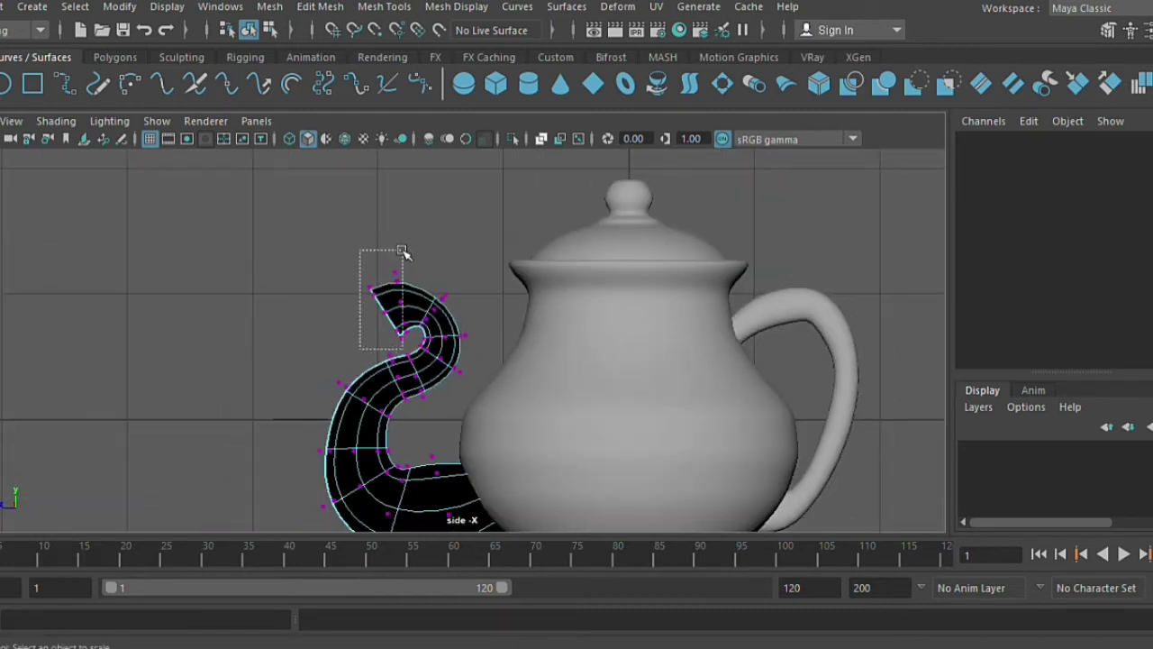
# Shrink the spout-tip vertices and rotate them to tilt the opening down toward the teapot.
pyautogui.moveTo(385, 306); pyautogui.dragTo(412, 249)
pyautogui.moveTo(385, 306); pyautogui.dragTo(349, 323)
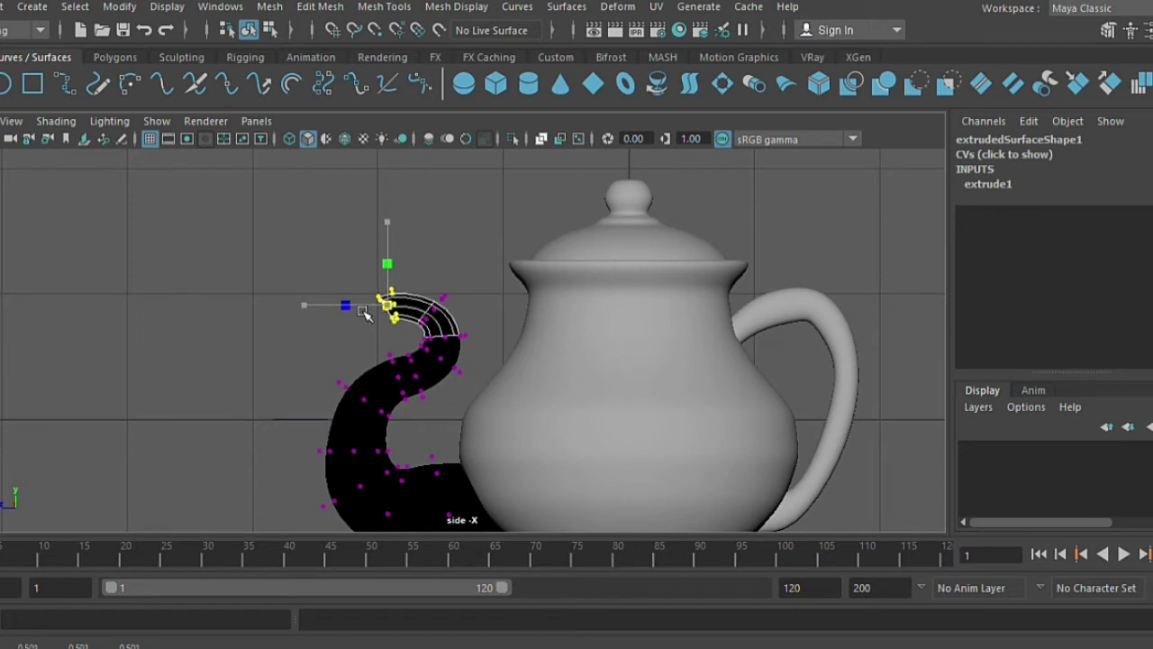
pyautogui.press('e')
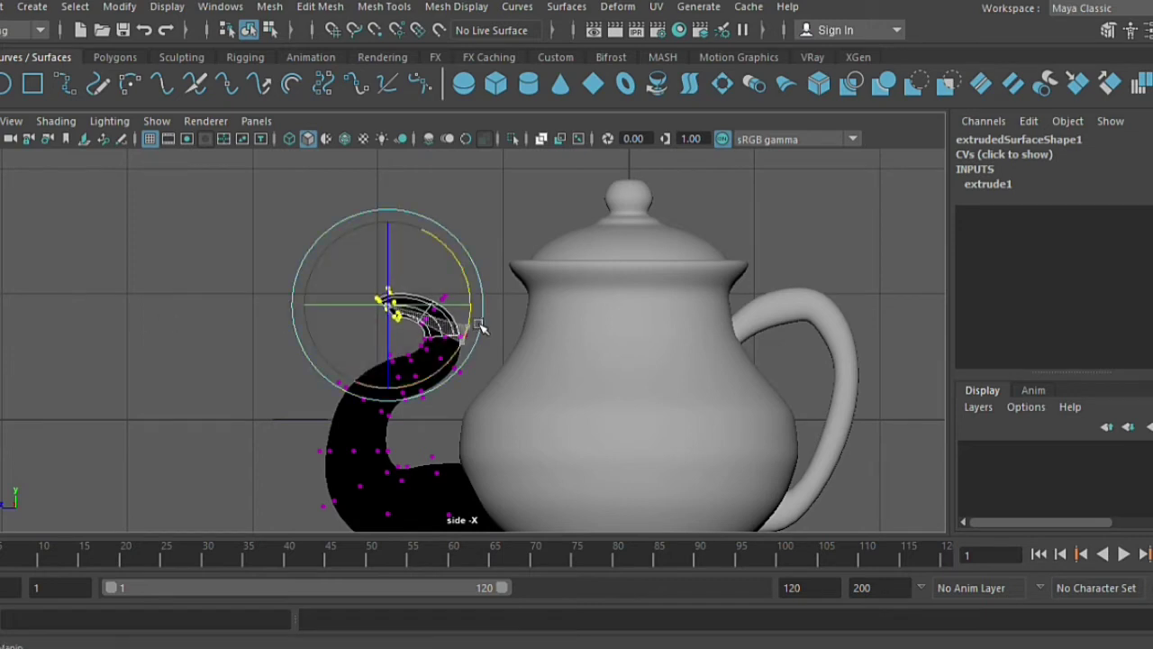
pyautogui.moveTo(486, 311); pyautogui.dragTo(475, 335)
# Deselect the tip vertices and switch the spout back to Object Mode.
pyautogui.click(147, 288)
pyautogui.scroll(-3, 147, 289)
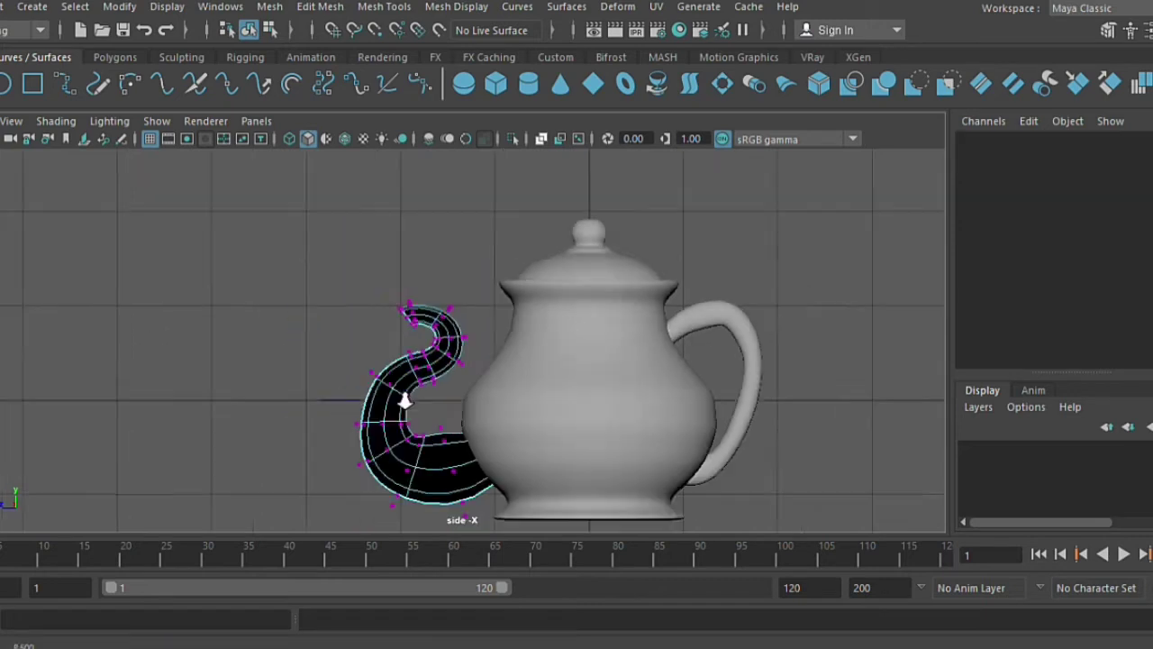
pyautogui.scroll(-2, 147, 288)
pyautogui.moveTo(460, 171); pyautogui.dragTo(556, 133, button='right')
pyautogui.scroll(-2, 540, 342)
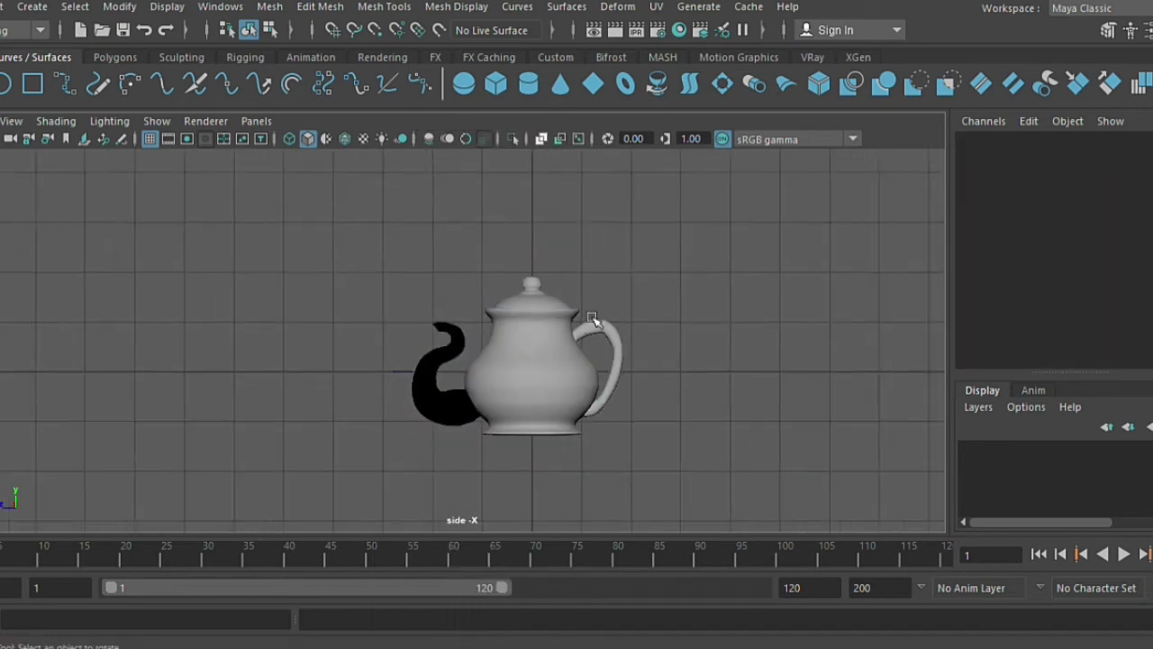
pyautogui.scroll(5, 630, 379)
pyautogui.keyDown('alt'); pyautogui.moveTo(676, 447); pyautogui.dragTo(623, 375, button='middle'); pyautogui.keyUp('alt')
pyautogui.scroll(2, 622, 375)
# Widen the spout's base by moving its base control vertices outward.
pyautogui.click(399, 413)
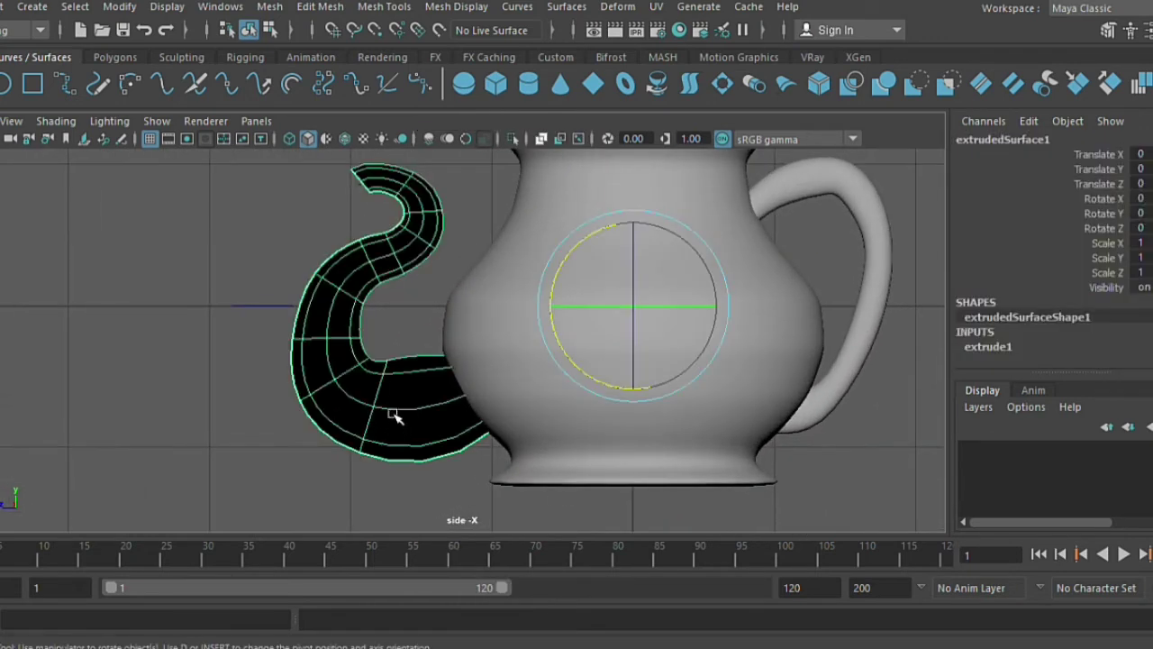
pyautogui.moveTo(387, 189); pyautogui.dragTo(311, 176, button='right')
pyautogui.moveTo(311, 405); pyautogui.dragTo(335, 379)
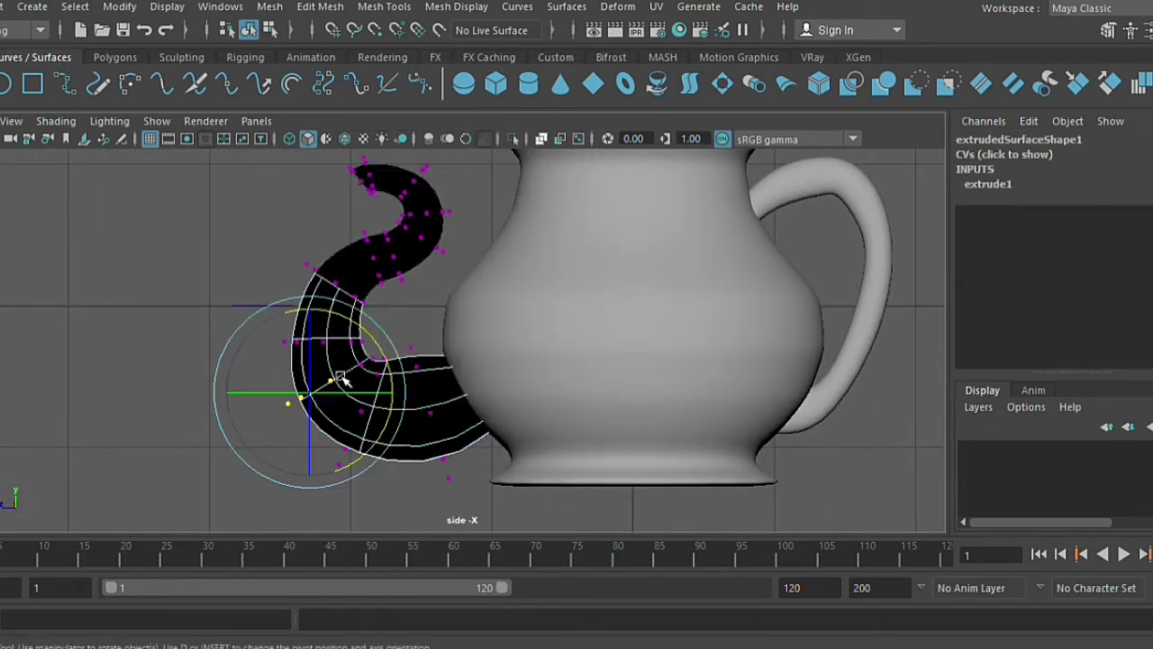
pyautogui.press('q')
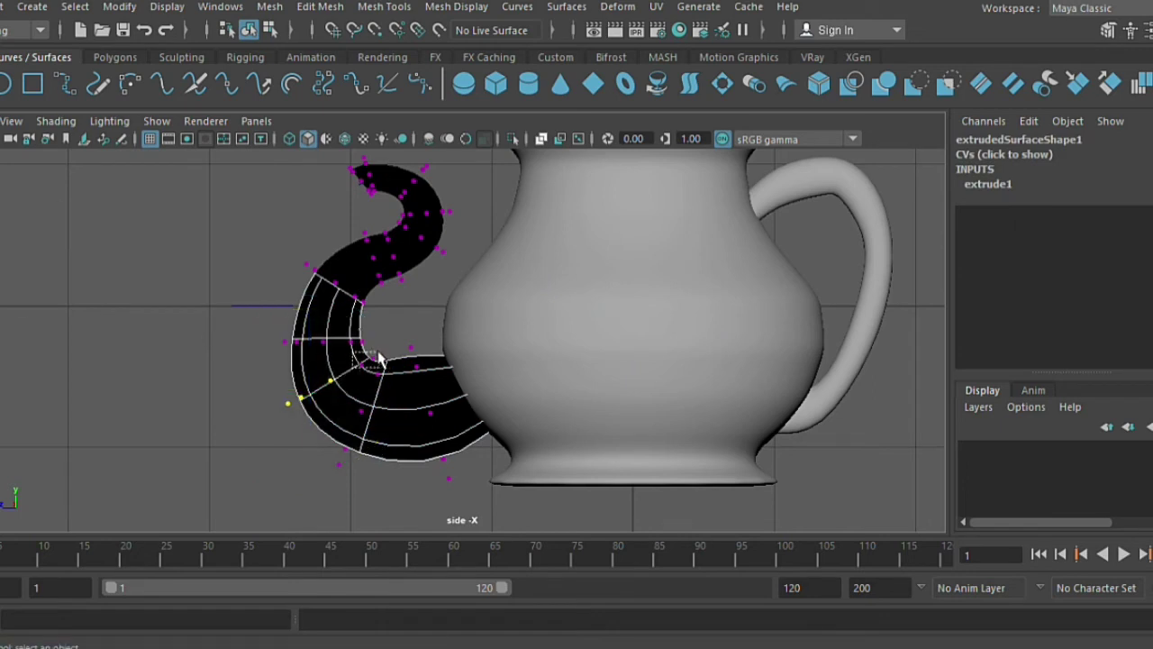
pyautogui.press('w')
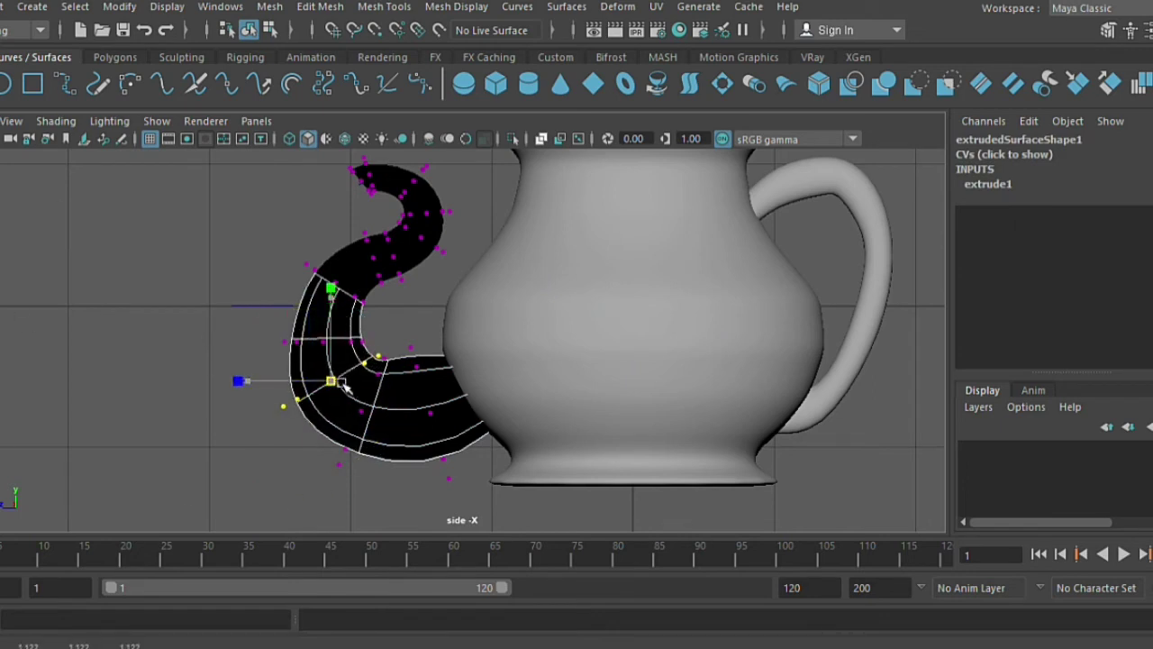
pyautogui.moveTo(341, 383); pyautogui.dragTo(347, 388)
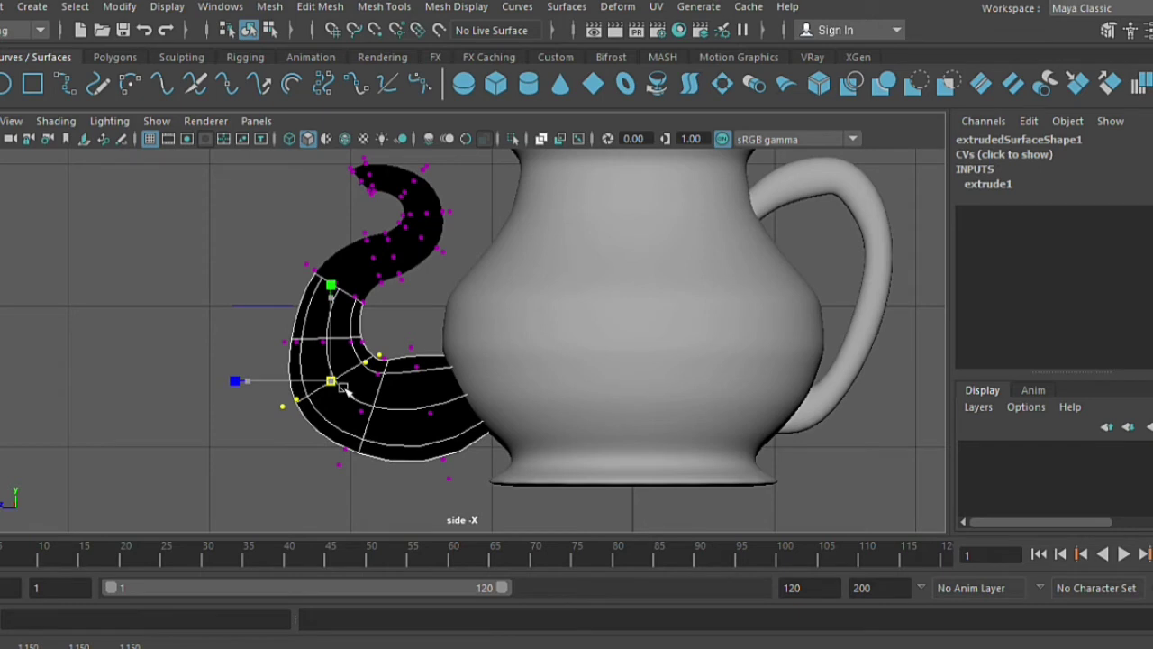
pyautogui.moveTo(270, 380); pyautogui.dragTo(330, 349)
# Return the spout to Object Mode and raise it slightly beside the teapot.
pyautogui.moveTo(442, 251); pyautogui.dragTo(518, 143, button='right')
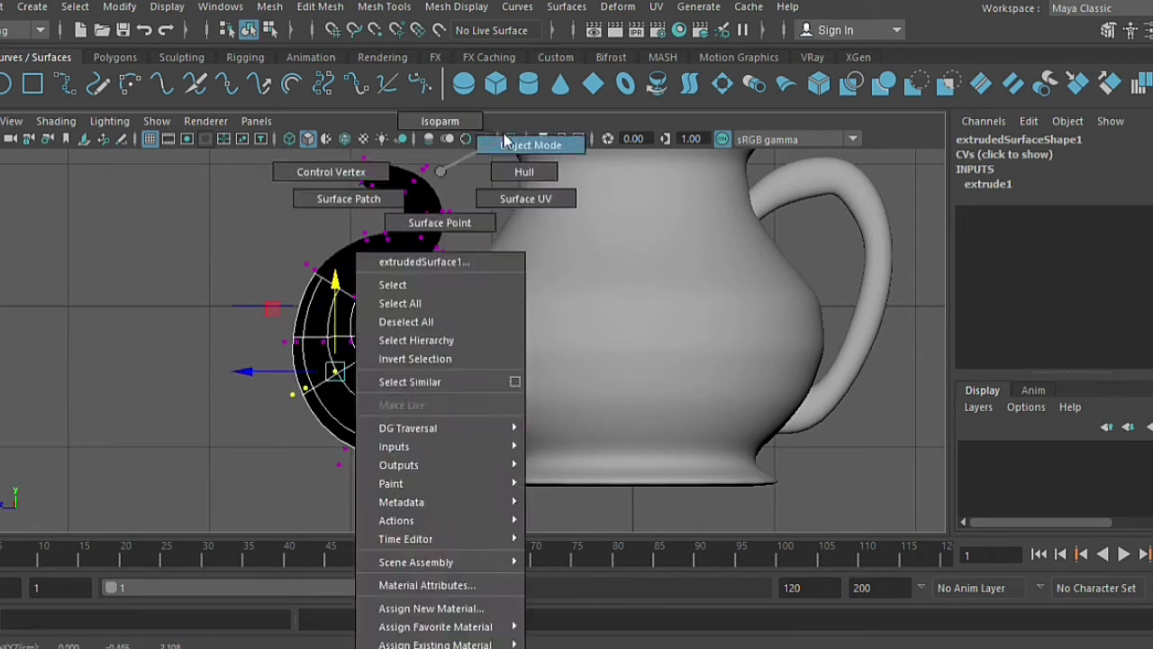
pyautogui.click(160, 283)
pyautogui.scroll(-3, 412, 368)
pyautogui.scroll(2, 426, 380)
pyautogui.click(420, 390)
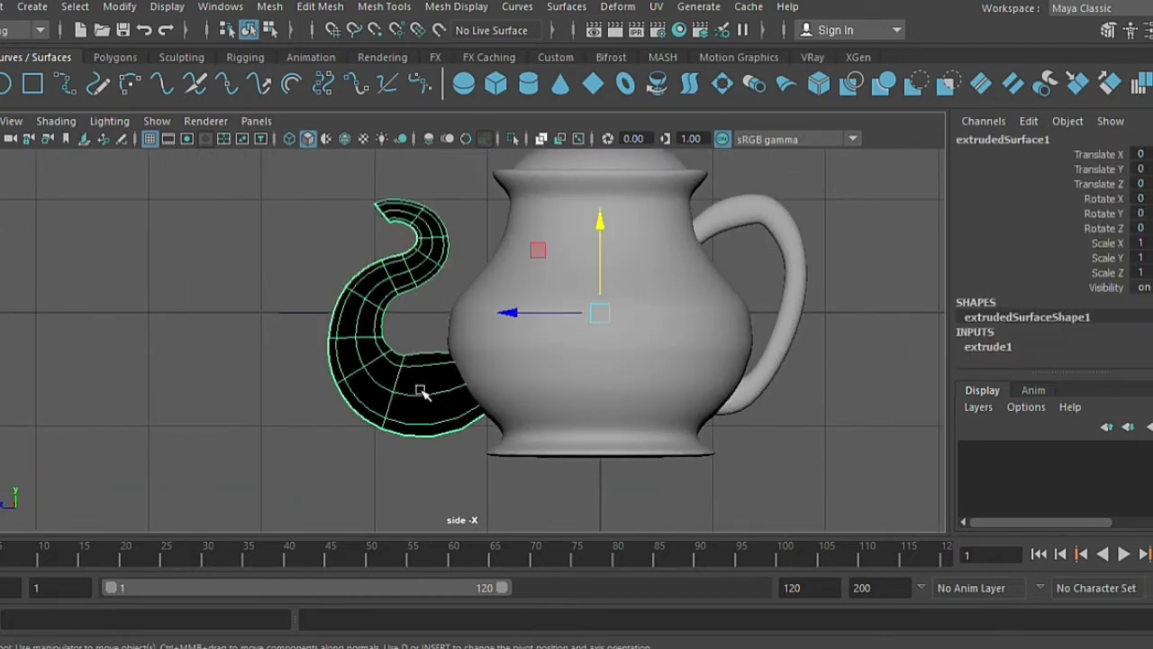
pyautogui.moveTo(602, 298); pyautogui.dragTo(601, 271)
pyautogui.moveTo(603, 262); pyautogui.dragTo(602, 257)
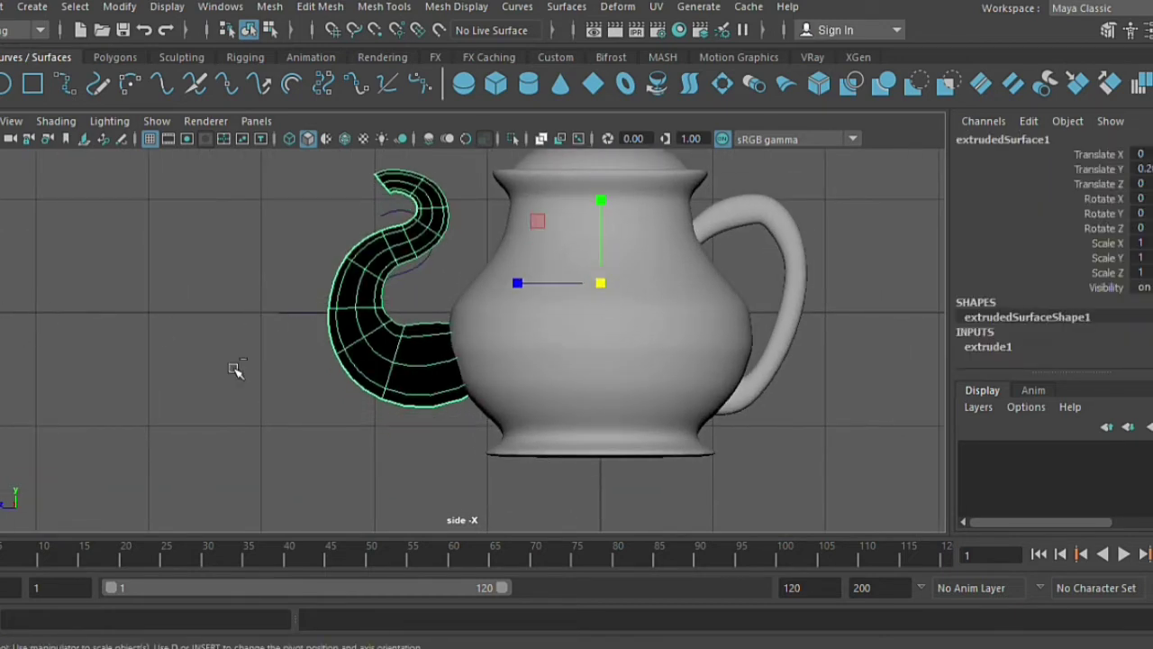
# Select the profile circle and switch to a downward-looking perspective view.
pyautogui.scroll(-2, 371, 458)
pyautogui.click(347, 320)
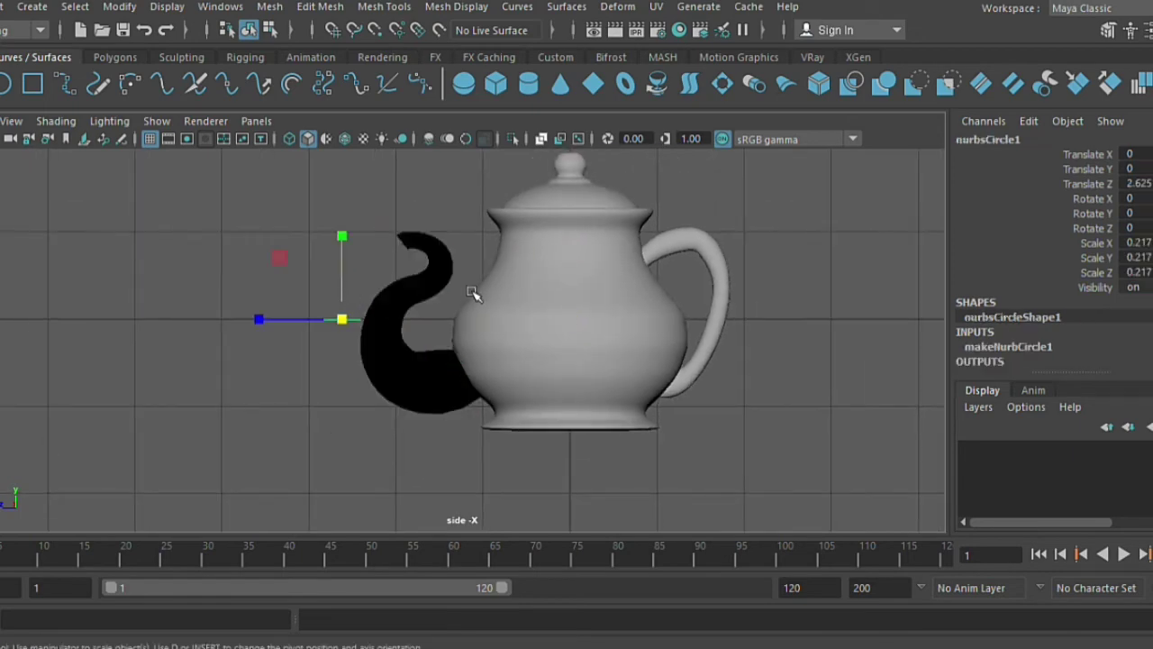
pyautogui.press('space')
pyautogui.press('space')
pyautogui.moveTo(639, 316)
pyautogui.keyDown('alt'); pyautogui.mouseDown()
pyautogui.moveTo(494, 346)
pyautogui.moveTo(517, 343)
pyautogui.mouseUp(); pyautogui.keyUp('alt')
# Delete the spout surface's construction history with Edit > Delete by Type > History.
pyautogui.click(487, 341)
pyautogui.scroll(3, 486, 316)
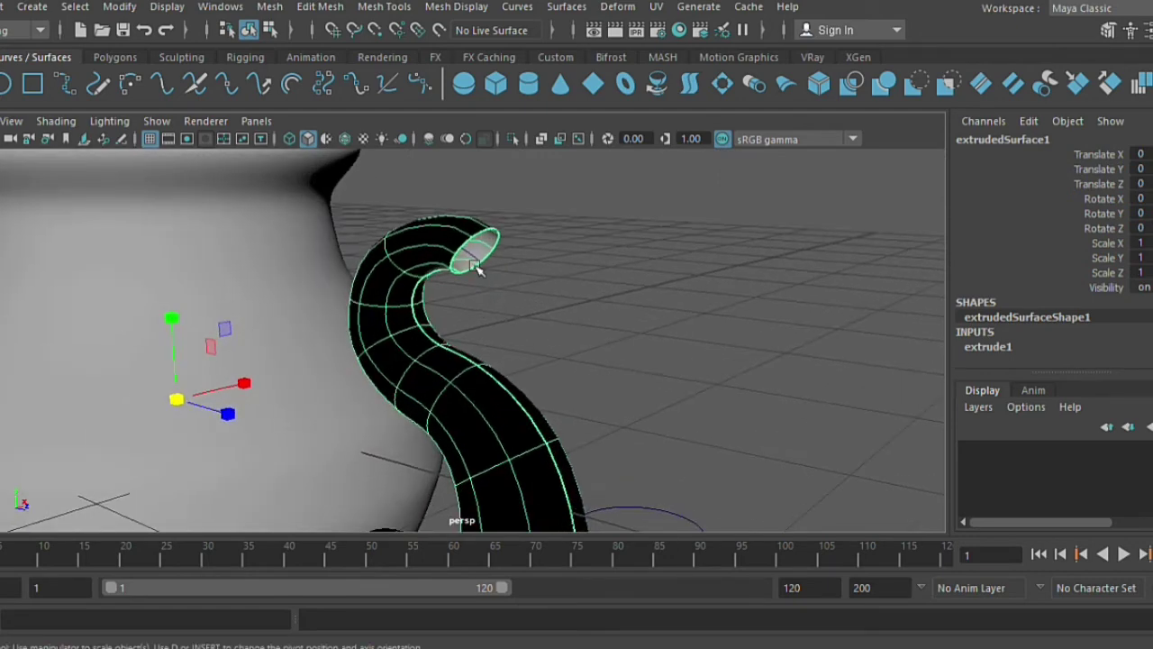
pyautogui.click(491, 289)
pyautogui.click(524, 448)
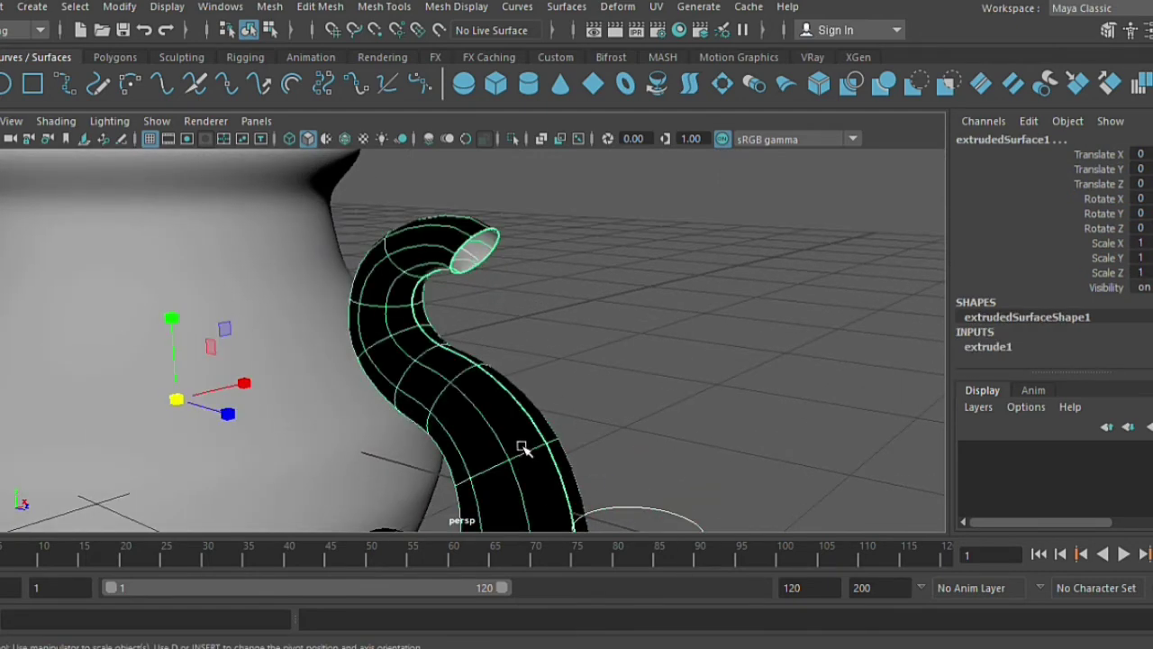
pyautogui.click(20, 7)
pyautogui.click(296, 244)
pyautogui.click(494, 290)
pyautogui.click(501, 298)
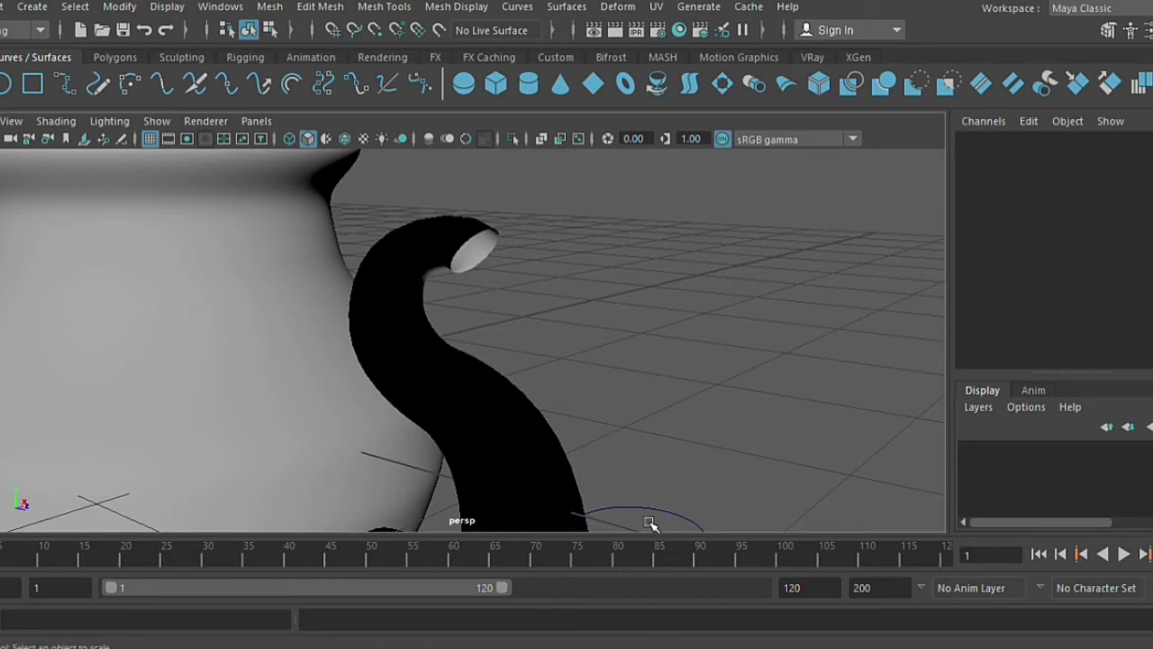
pyautogui.click(469, 426)
# Reset the NURBS to Polygons options to defaults and apply them, creating nurbsToPoly1.
pyautogui.click(118, 6)
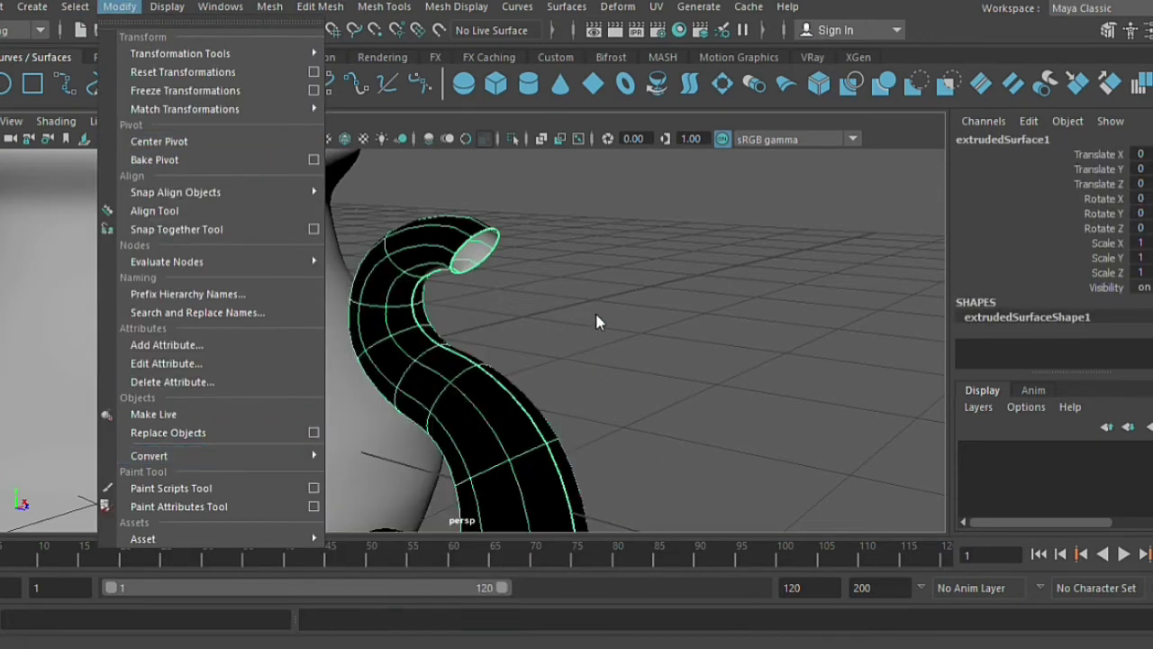
pyautogui.moveTo(150, 456)
pyautogui.click(581, 307)
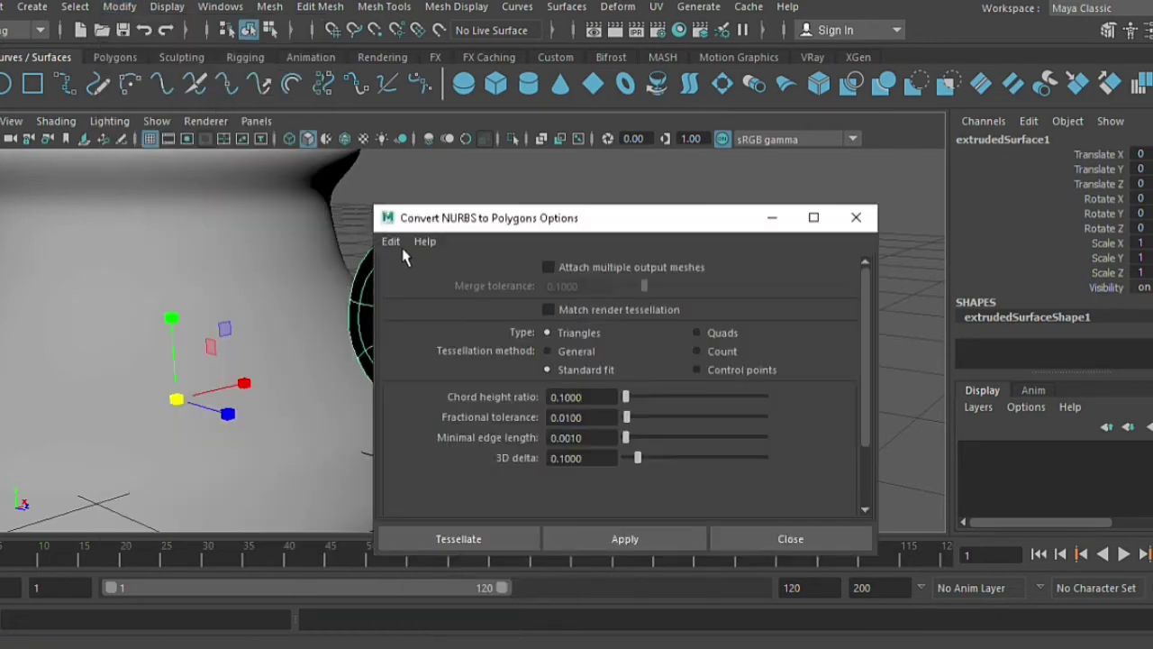
pyautogui.click(390, 242)
pyautogui.click(413, 281)
pyautogui.click(647, 539)
pyautogui.click(856, 217)
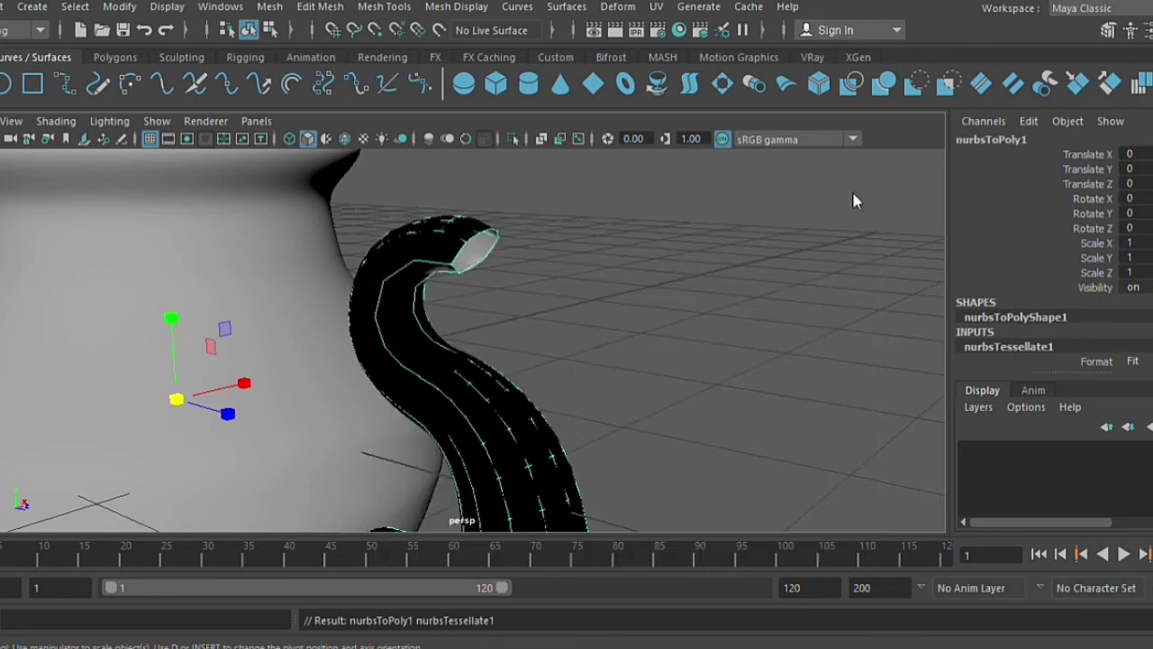
pyautogui.scroll(-3, 266, 364)
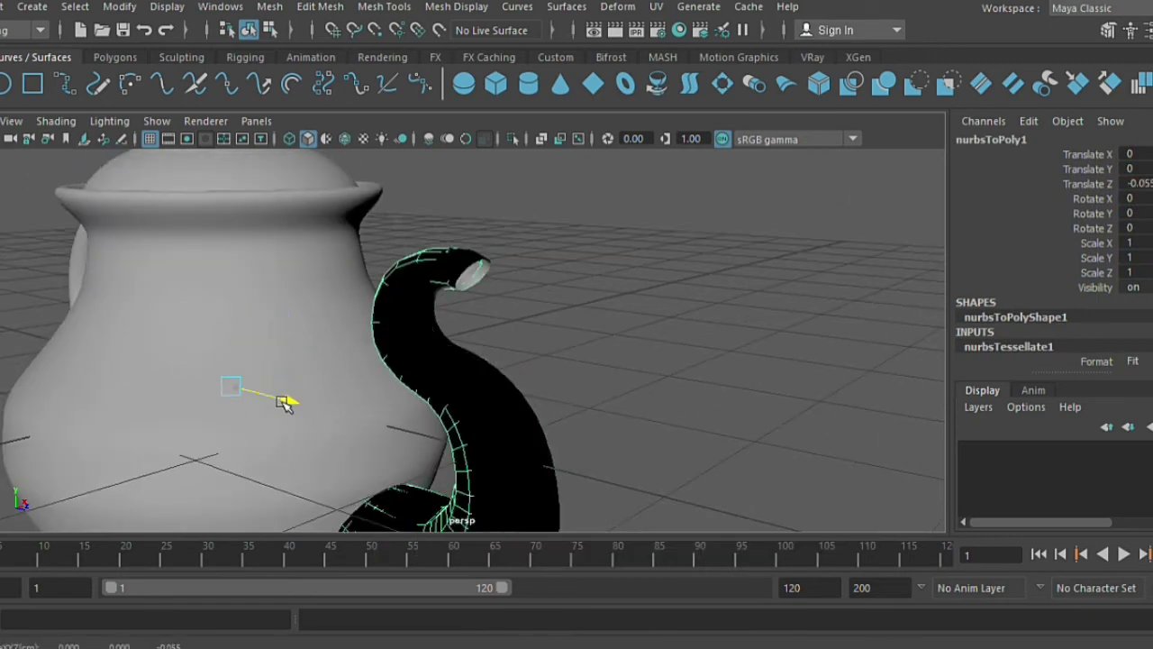
# Raise the spout tube and reverse its normals with Mesh Display > Reverse.
pyautogui.click(491, 419)
pyautogui.hotkey('ctrl', 'h')
pyautogui.click(491, 419)
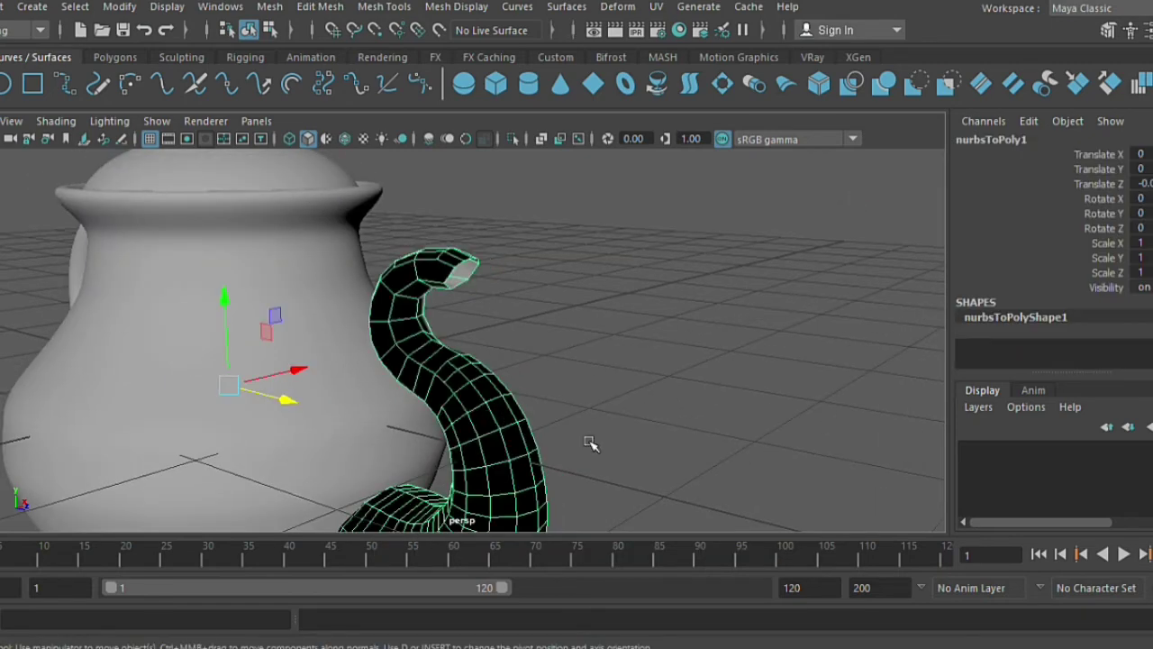
pyautogui.keyDown('alt'); pyautogui.moveTo(589, 442); pyautogui.dragTo(520, 413); pyautogui.keyUp('alt')
pyautogui.moveTo(431, 440)
pyautogui.keyDown('alt'); pyautogui.mouseDown()
pyautogui.moveTo(501, 335)
pyautogui.moveTo(149, 300)
pyautogui.mouseUp(); pyautogui.keyUp('alt')
pyautogui.moveTo(212, 276); pyautogui.dragTo(224, 227)
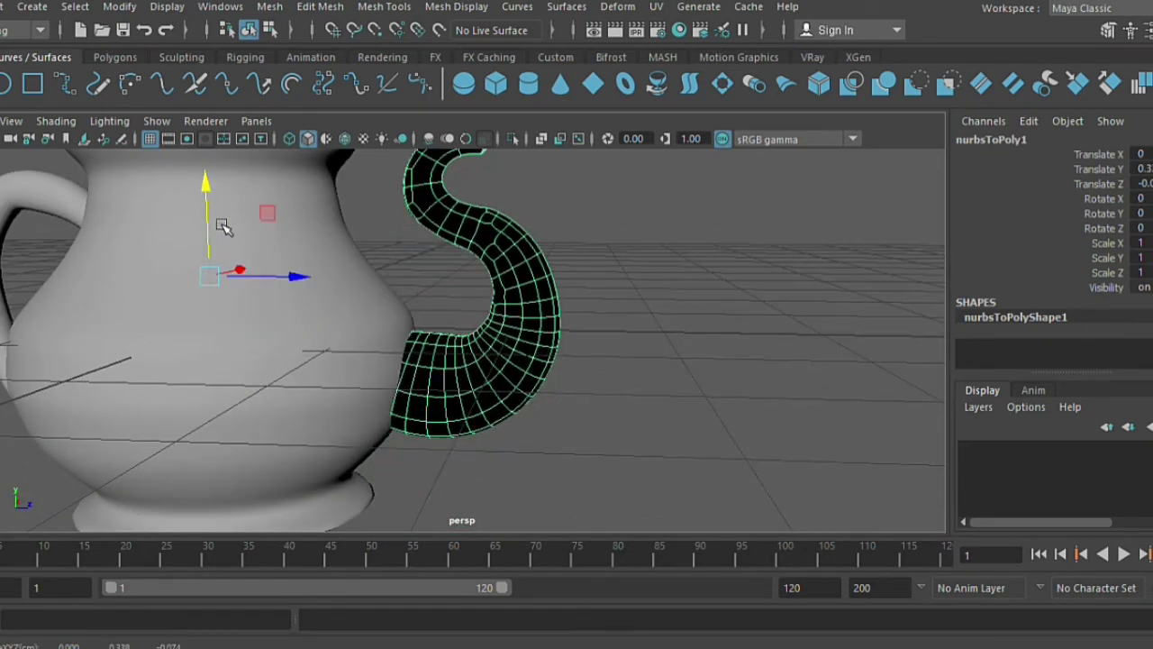
pyautogui.click(460, 7)
pyautogui.click(476, 90)
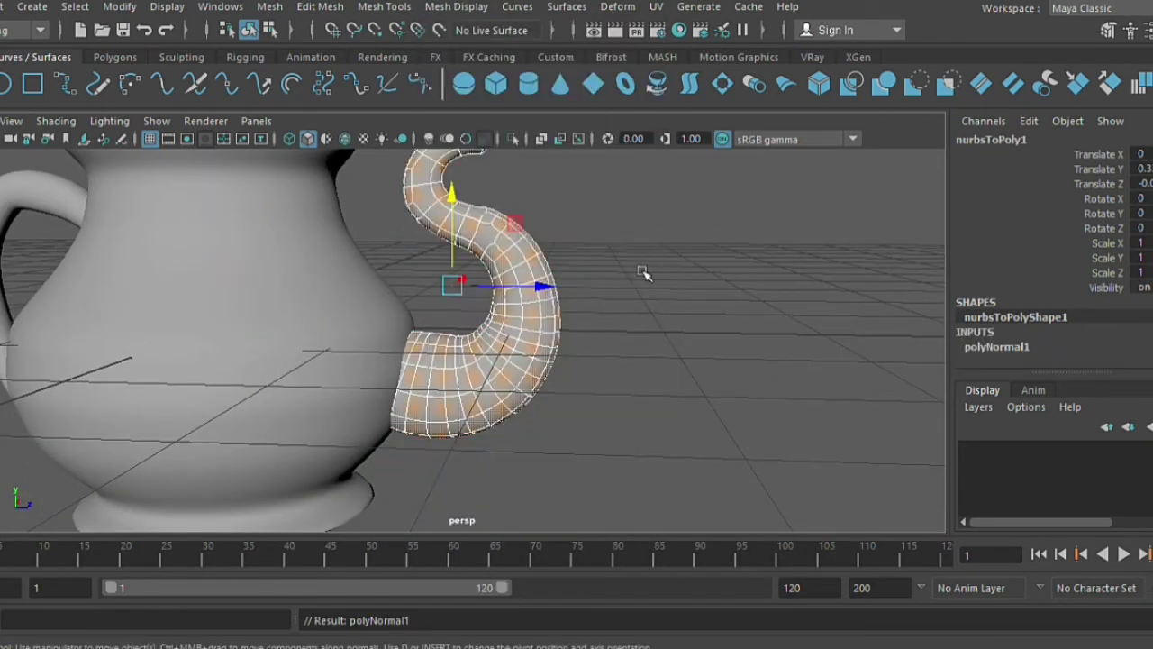
# Move the spout forward along Z beside the teapot body.
pyautogui.click(485, 183)
pyautogui.press('a')
pyautogui.moveTo(485, 183)
pyautogui.keyDown('alt'); pyautogui.mouseDown()
pyautogui.moveTo(257, 199)
pyautogui.moveTo(442, 378)
pyautogui.mouseUp(); pyautogui.keyUp('alt')
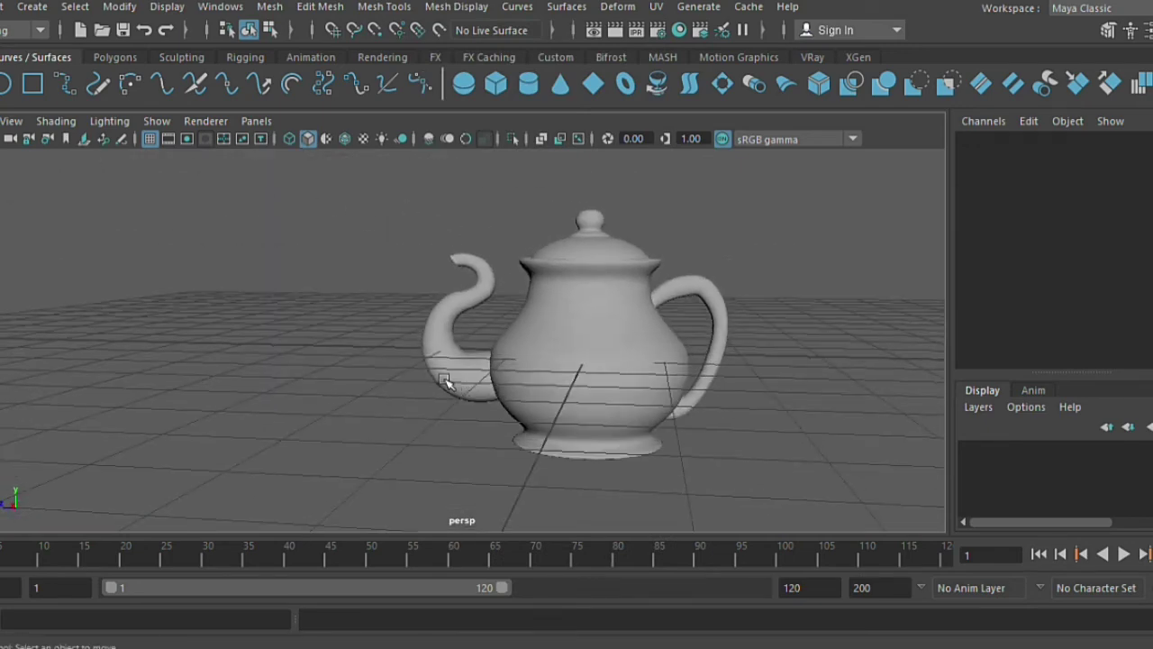
pyautogui.click(442, 378)
pyautogui.keyDown('alt'); pyautogui.moveTo(397, 288); pyautogui.dragTo(466, 432, button='right'); pyautogui.keyUp('alt')
pyautogui.moveTo(630, 314)
pyautogui.mouseDown()
pyautogui.moveTo(512, 295)
pyautogui.moveTo(379, 420)
pyautogui.mouseUp()
# Extrude the spout's faces to give its wall a 0.0602 thickness.
pyautogui.hotkey('ctrl', 'e')
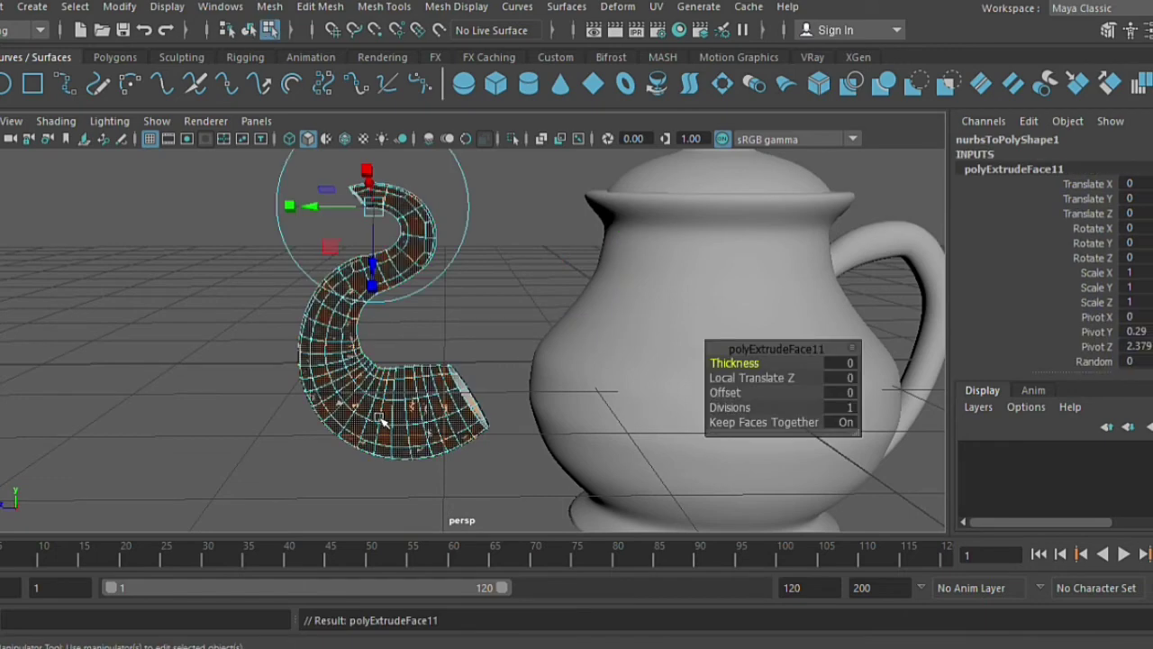
pyautogui.moveTo(380, 309)
pyautogui.keyDown('alt'); pyautogui.mouseDown()
pyautogui.moveTo(463, 330)
pyautogui.moveTo(480, 284)
pyautogui.mouseUp(); pyautogui.keyUp('alt')
pyautogui.moveTo(457, 233)
pyautogui.mouseDown()
pyautogui.moveTo(478, 237)
pyautogui.moveTo(465, 240)
pyautogui.mouseUp()
pyautogui.moveTo(570, 310)
pyautogui.keyDown('alt'); pyautogui.mouseDown()
pyautogui.moveTo(451, 319)
pyautogui.moveTo(340, 358)
pyautogui.mouseUp(); pyautogui.keyUp('alt')
pyautogui.moveTo(416, 163); pyautogui.dragTo(412, 110, button='right')
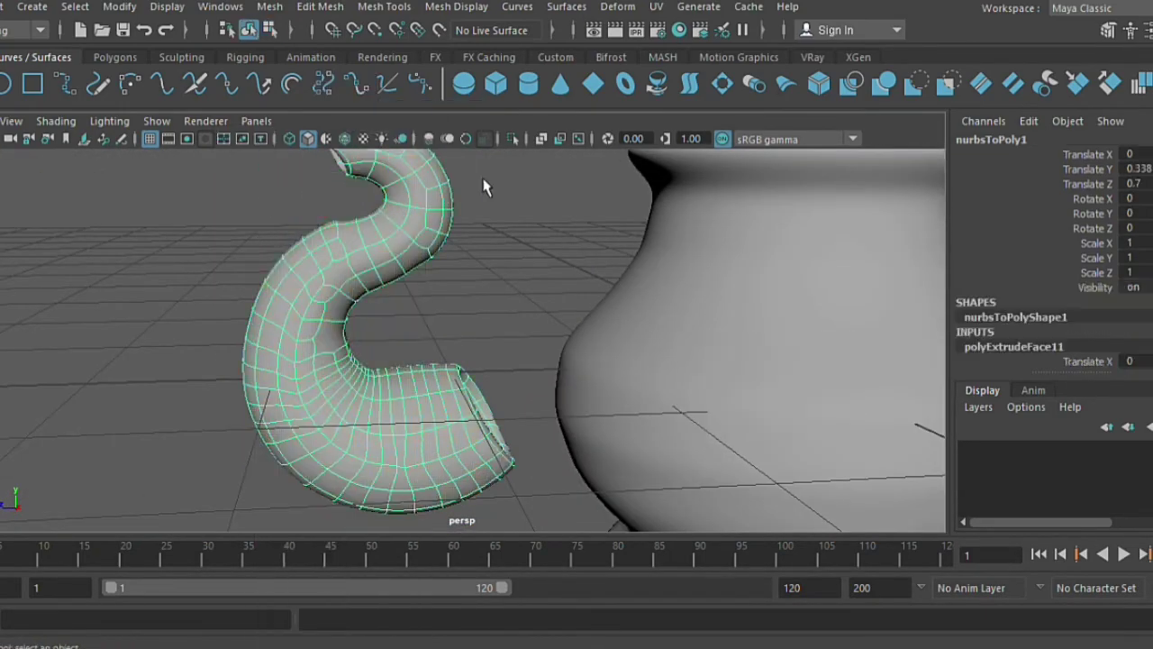
pyautogui.moveTo(391, 244)
pyautogui.keyDown('alt'); pyautogui.mouseDown()
pyautogui.moveTo(517, 354)
pyautogui.moveTo(445, 357)
pyautogui.moveTo(505, 348)
pyautogui.mouseUp(); pyautogui.keyUp('alt')
# Centre the spout's pivot and scale it uniformly to about 0.763.
pyautogui.click(445, 356)
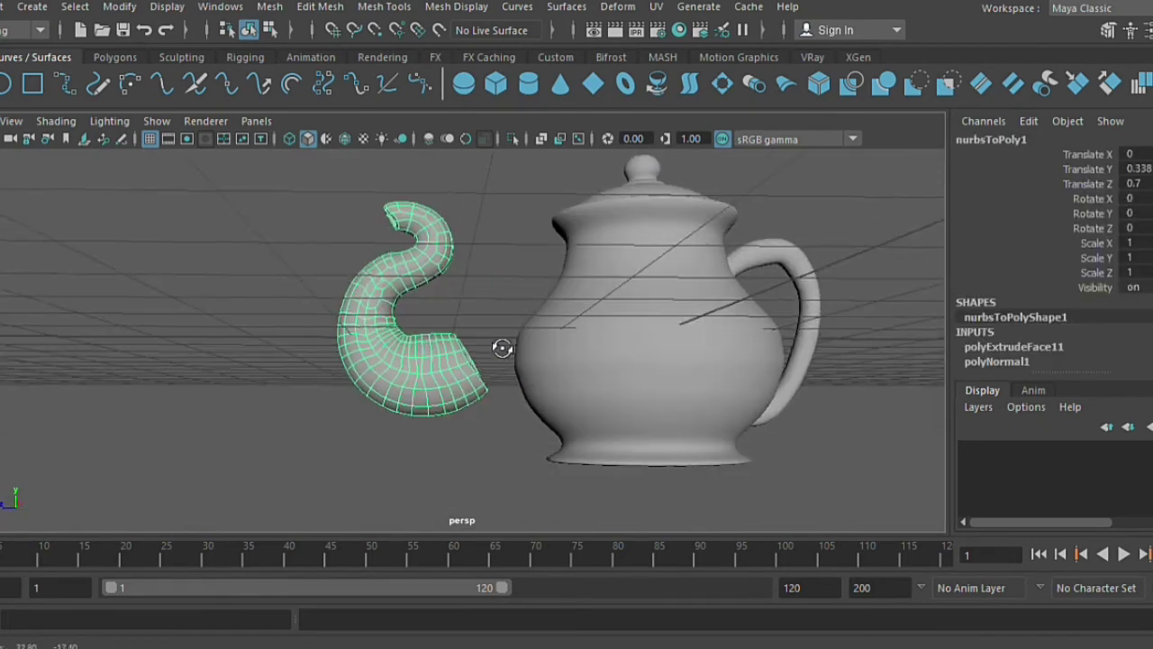
pyautogui.click(121, 7)
pyautogui.click(169, 144)
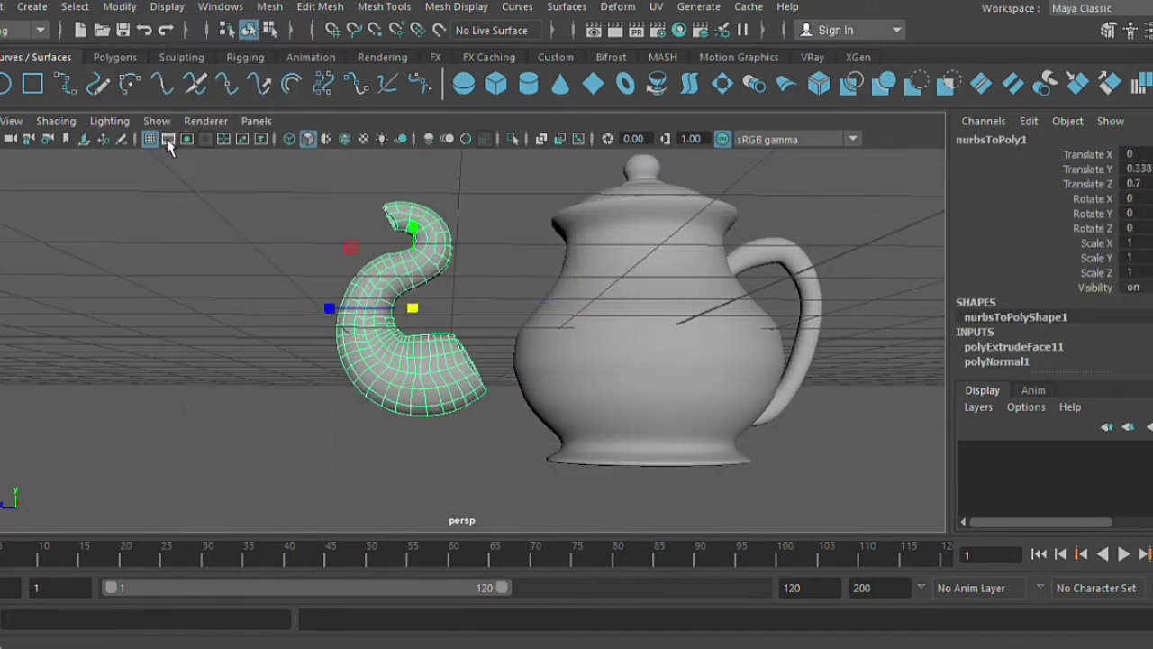
pyautogui.moveTo(413, 309); pyautogui.dragTo(397, 311)
pyautogui.moveTo(397, 310)
pyautogui.keyDown('alt'); pyautogui.mouseDown(button='right')
pyautogui.moveTo(360, 386)
pyautogui.moveTo(334, 401)
pyautogui.mouseUp(button='right'); pyautogui.keyUp('alt')
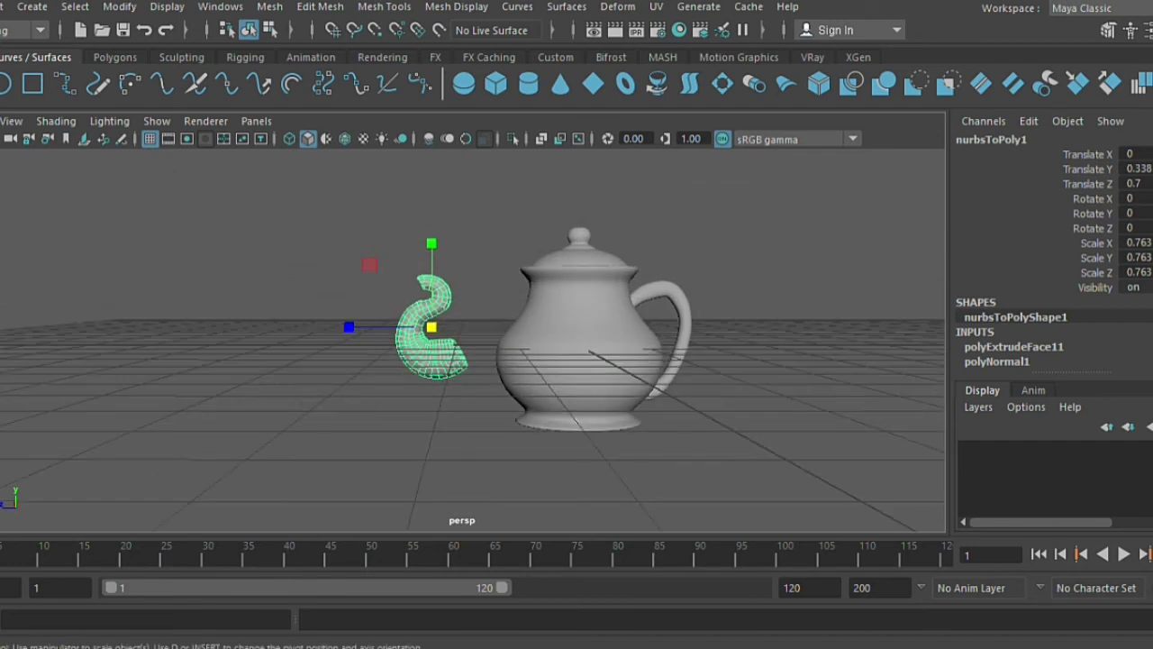
# Slide the spout along Z against the teapot body.
pyautogui.moveTo(340, 330); pyautogui.dragTo(399, 338)
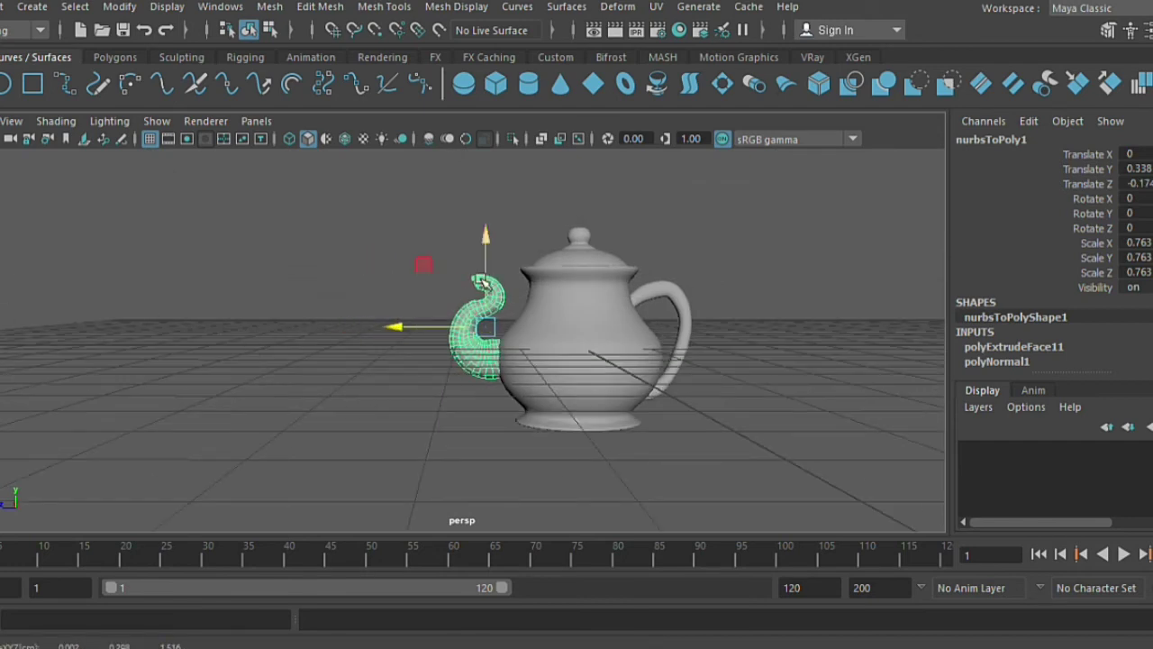
pyautogui.click(352, 474)
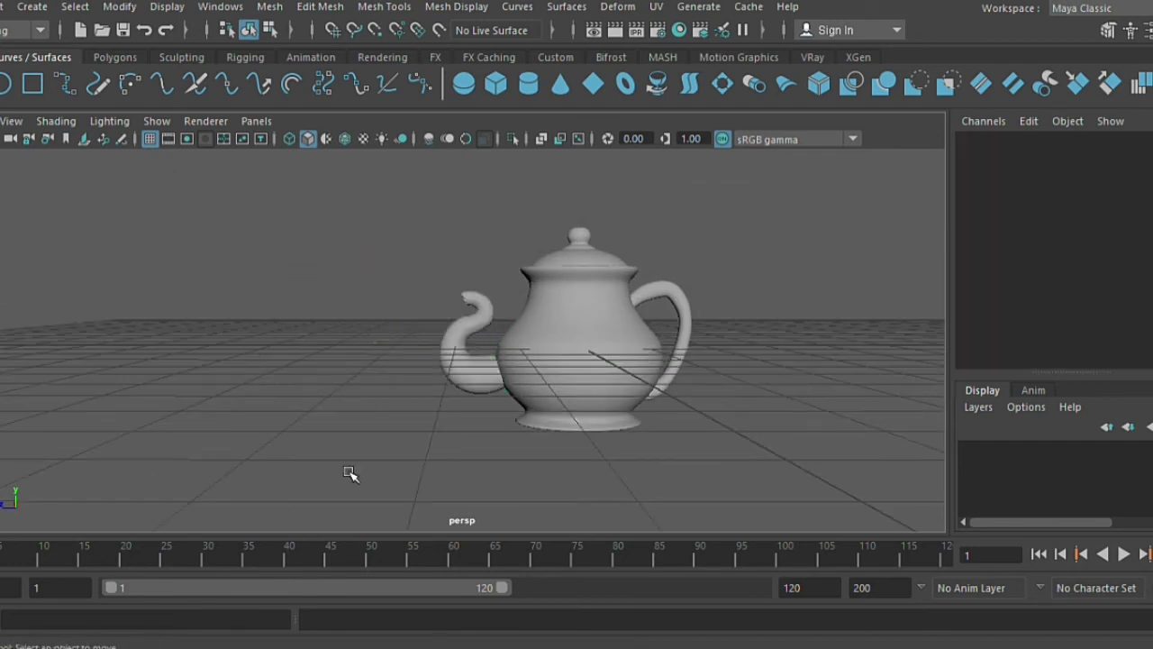
pyautogui.keyDown('alt'); pyautogui.moveTo(352, 474); pyautogui.dragTo(662, 397, button='right'); pyautogui.keyUp('alt')
pyautogui.click(478, 406)
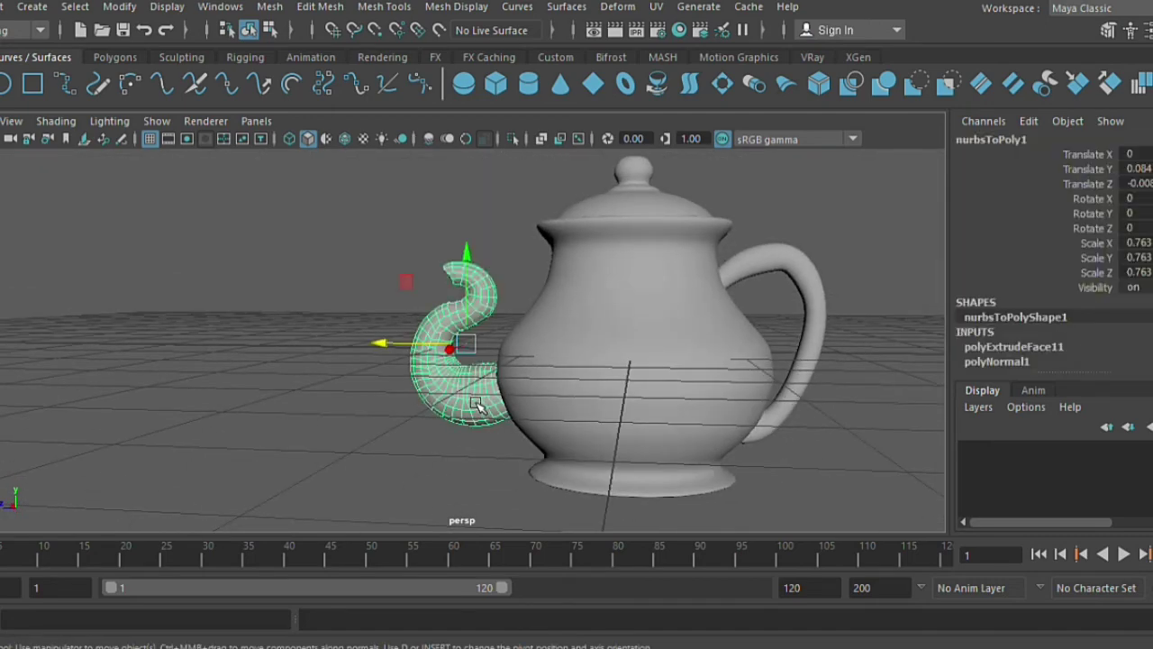
pyautogui.click(424, 275)
pyautogui.keyDown('alt'); pyautogui.moveTo(425, 276); pyautogui.dragTo(363, 363, button='right'); pyautogui.keyUp('alt')
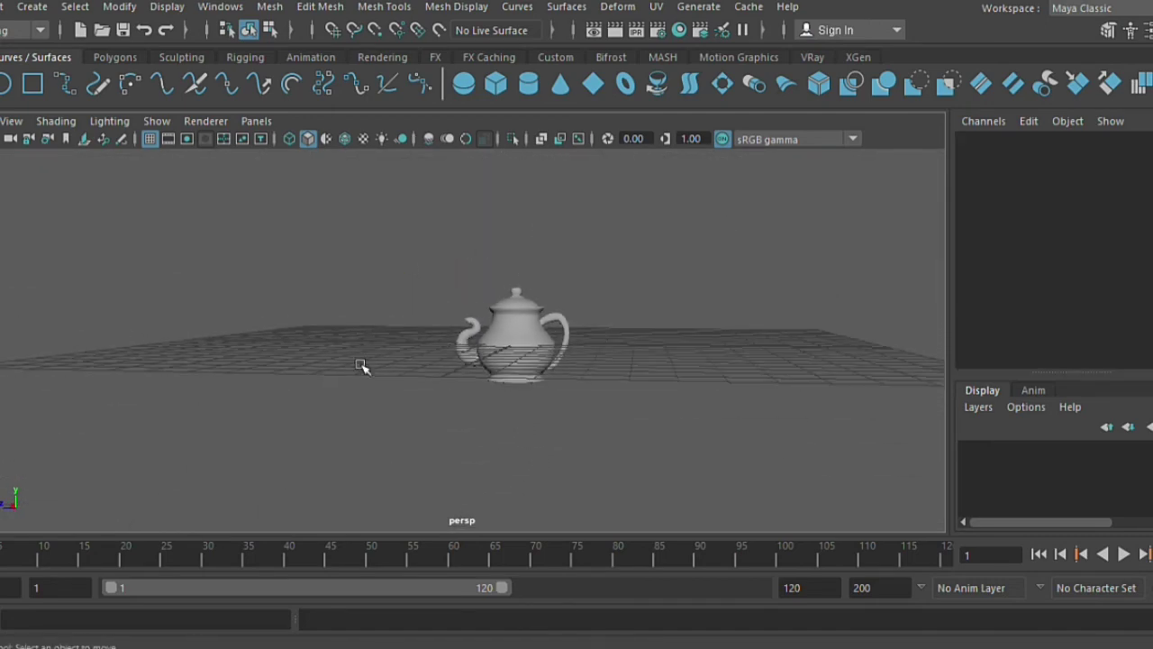
pyautogui.scroll(2, 482, 401)
pyautogui.scroll(4, 489, 386)
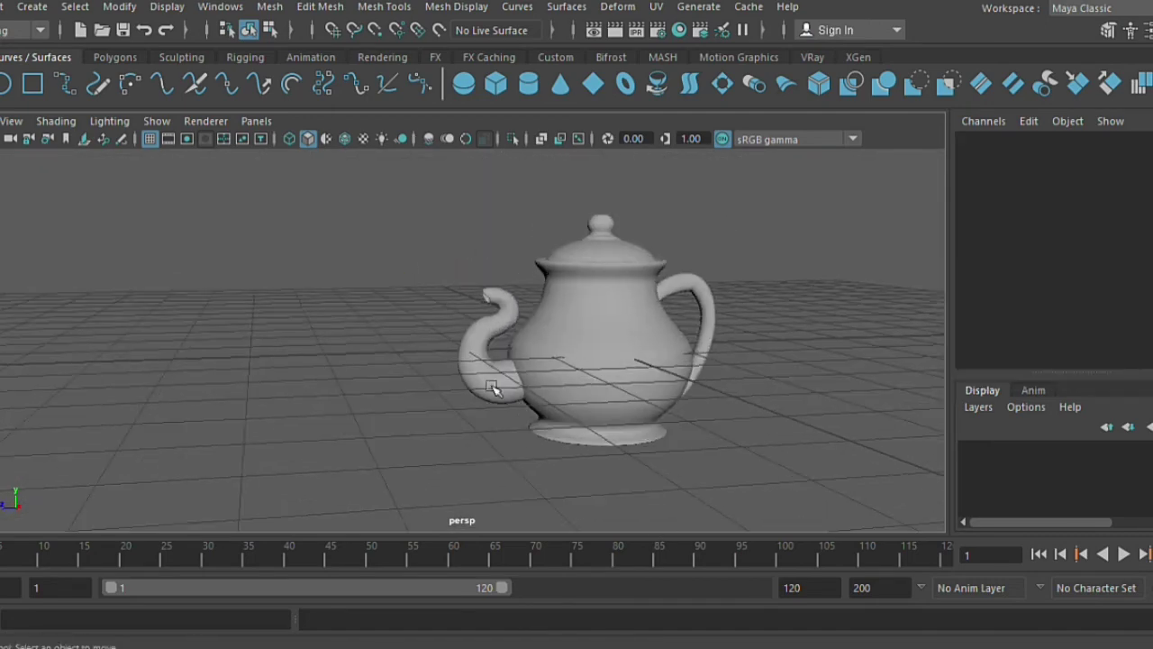
# Reselect the spout, level the camera, and switch to the four-view layout.
pyautogui.click(460, 374)
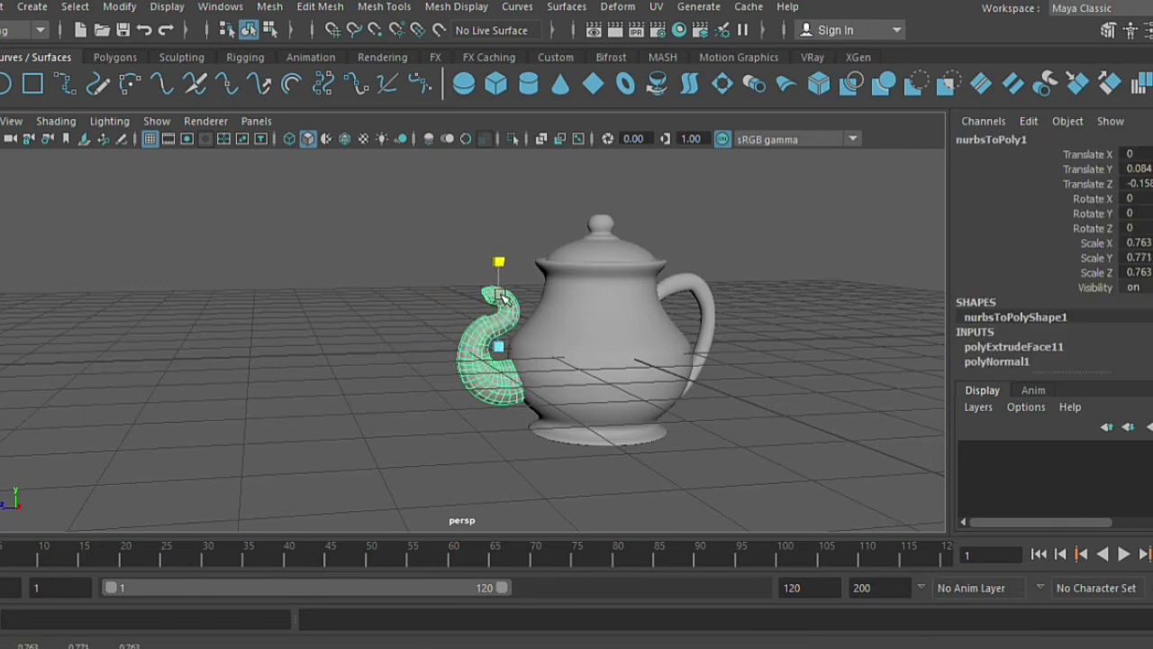
pyautogui.keyDown('alt'); pyautogui.moveTo(599, 345); pyautogui.dragTo(584, 342); pyautogui.keyUp('alt')
pyautogui.scroll(2, 604, 430)
pyautogui.scroll(2, 564, 412)
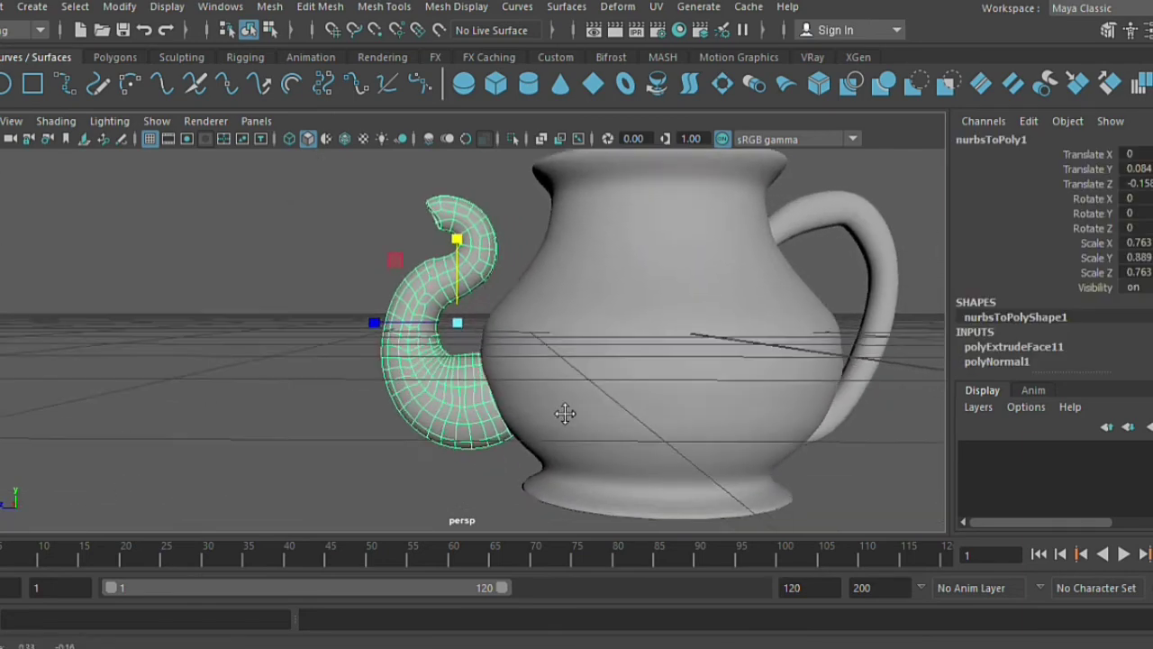
pyautogui.scroll(2, 504, 383)
pyautogui.rightClick(447, 203)
pyautogui.press('space')
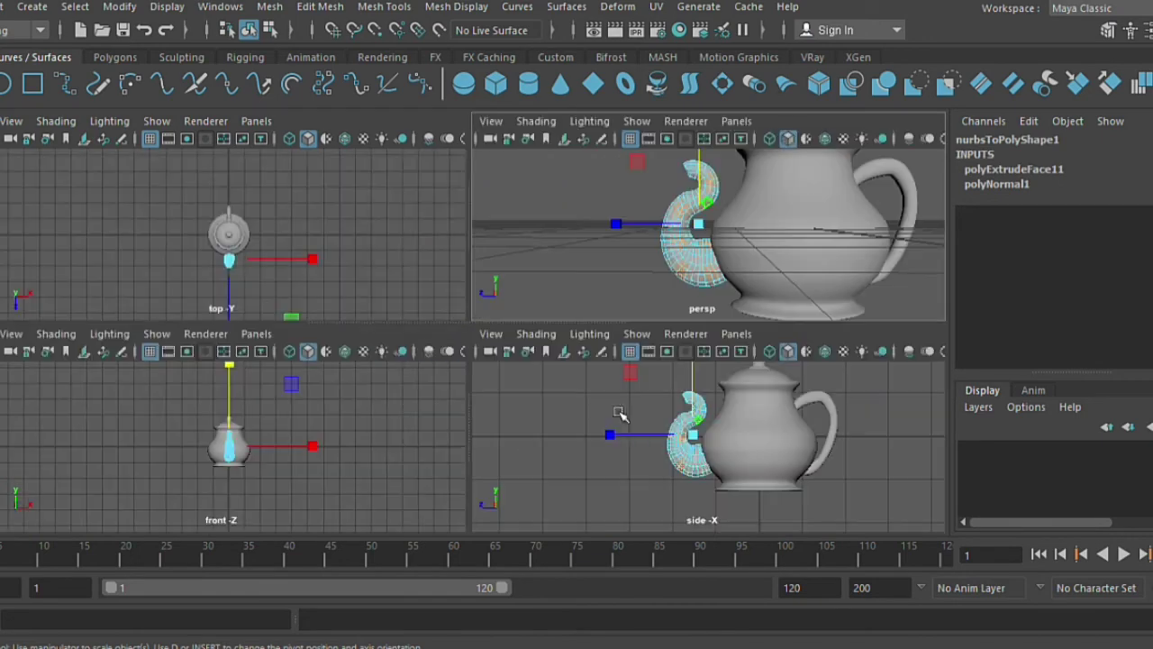
# In the maximized side view, scale the spout up and toggle between component and object mode.
pyautogui.press('space')
pyautogui.press('space')
pyautogui.press('space')
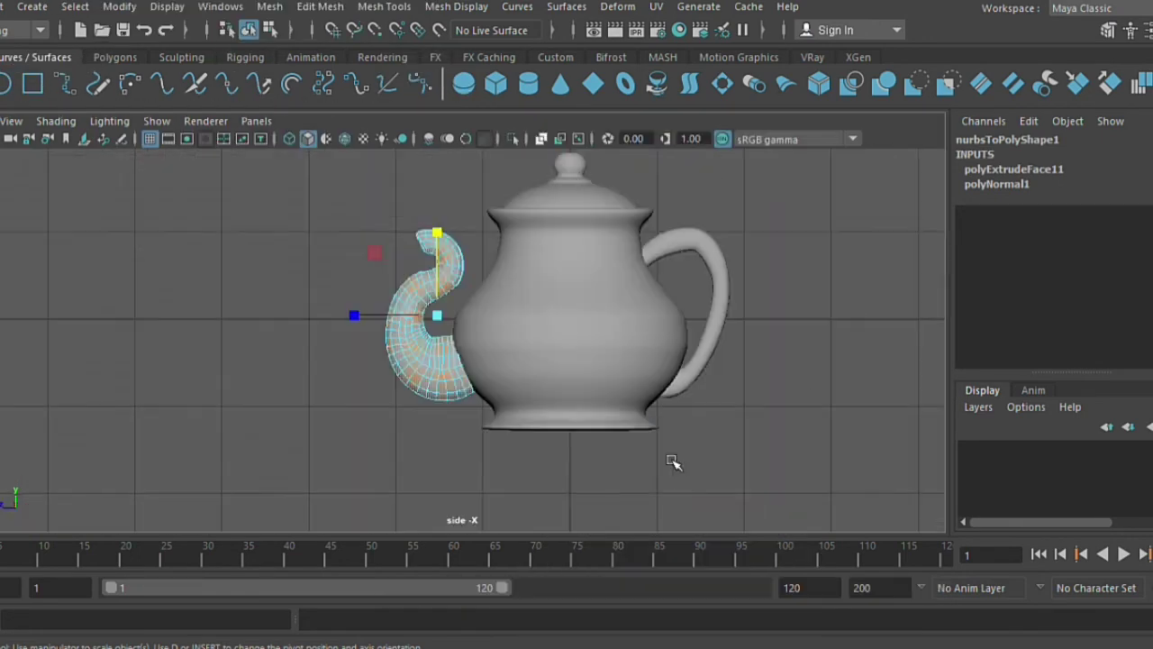
pyautogui.scroll(1, 486, 442)
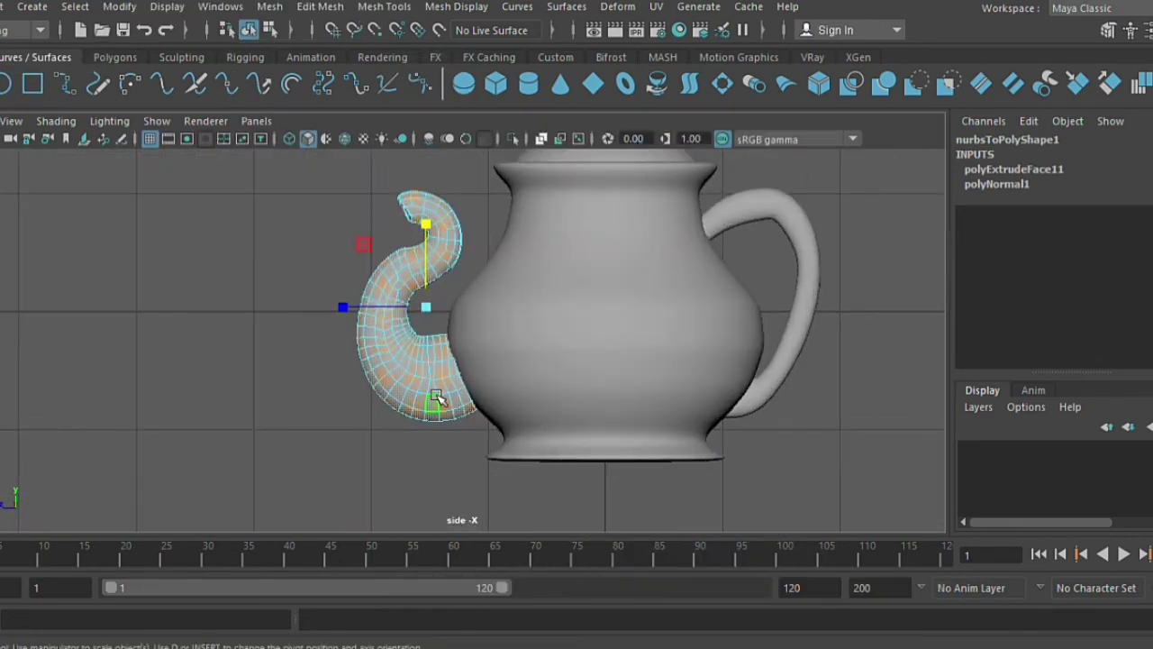
pyautogui.moveTo(478, 135); pyautogui.dragTo(528, 109, button='right')
pyautogui.click(387, 261)
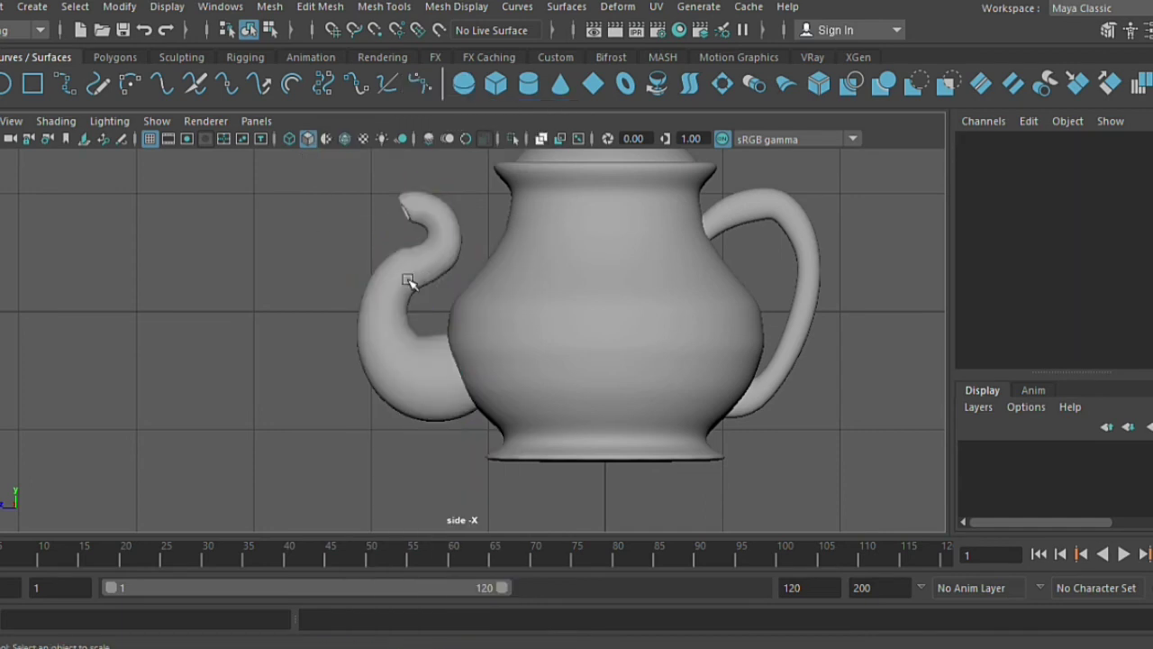
pyautogui.click(408, 281)
pyautogui.moveTo(425, 307); pyautogui.dragTo(452, 313)
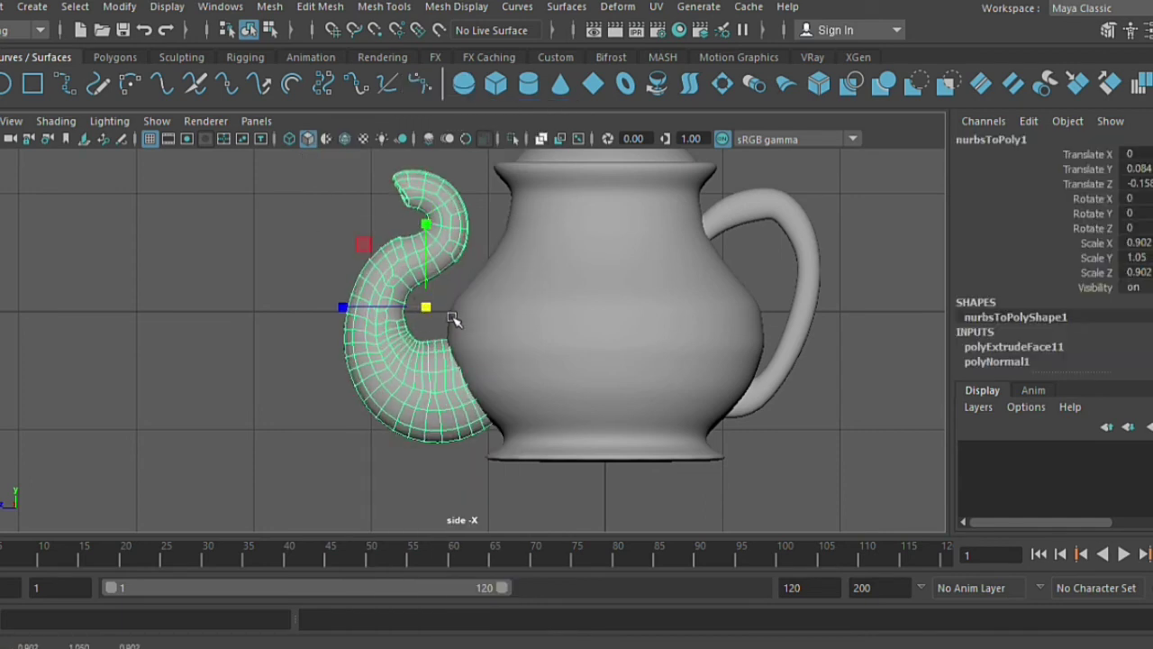
pyautogui.moveTo(430, 137); pyautogui.dragTo(431, 211, button='right')
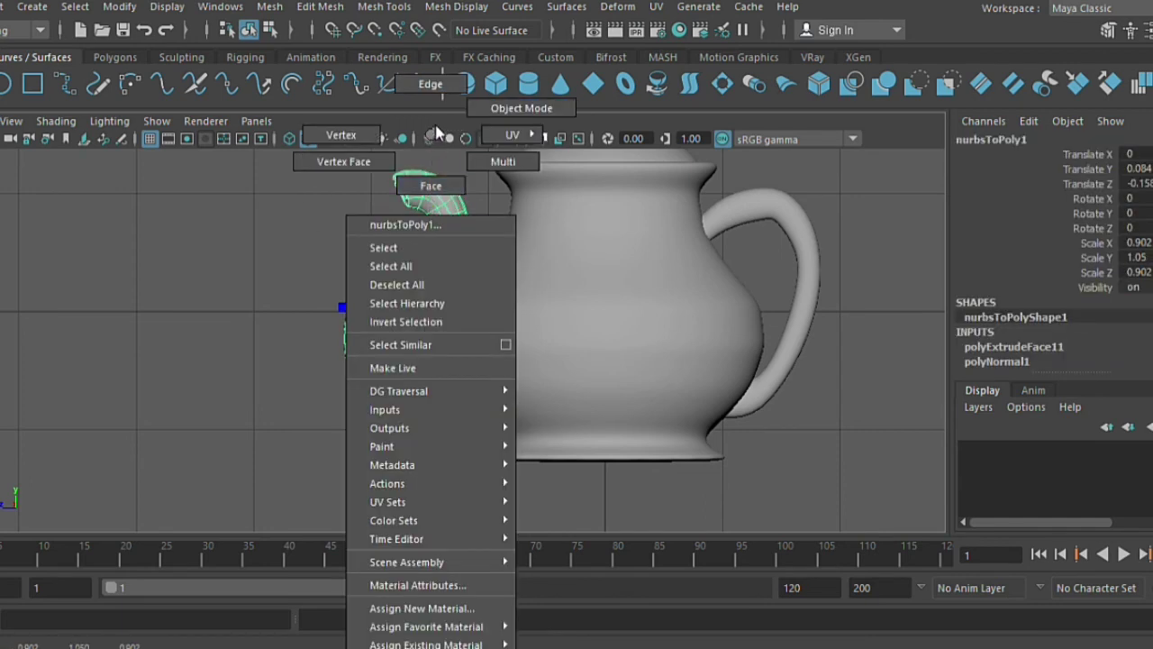
pyautogui.click(431, 185)
pyautogui.scroll(2, 399, 394)
pyautogui.scroll(-5, 399, 393)
pyautogui.scroll(5, 417, 394)
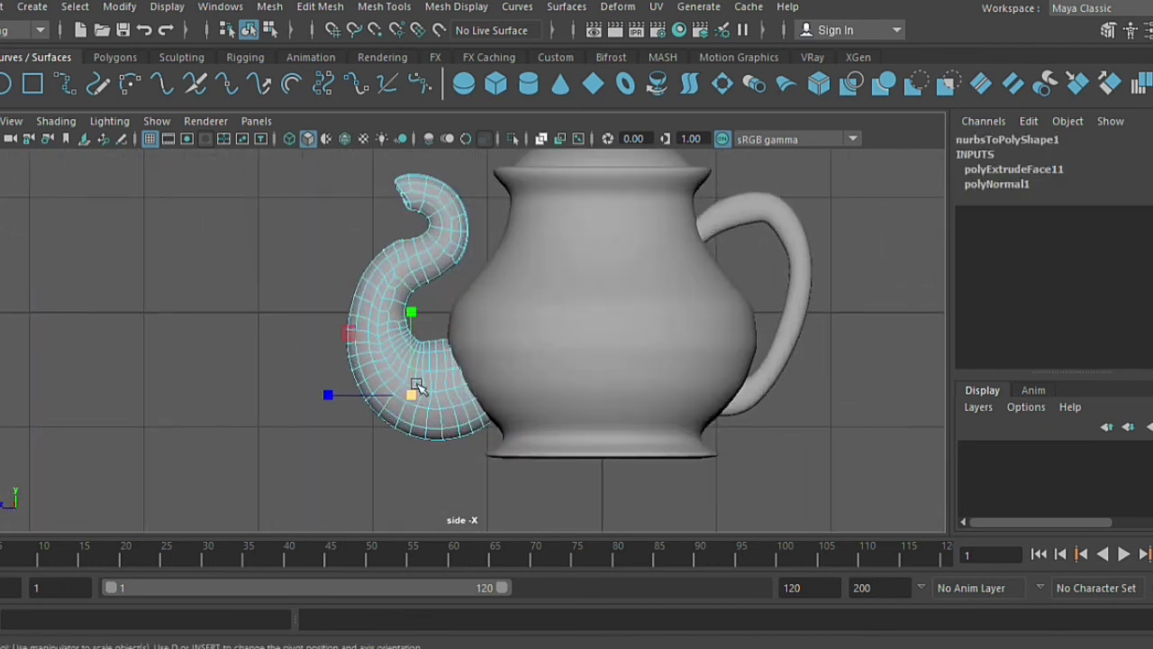
pyautogui.moveTo(431, 137); pyautogui.dragTo(518, 106, button='right')
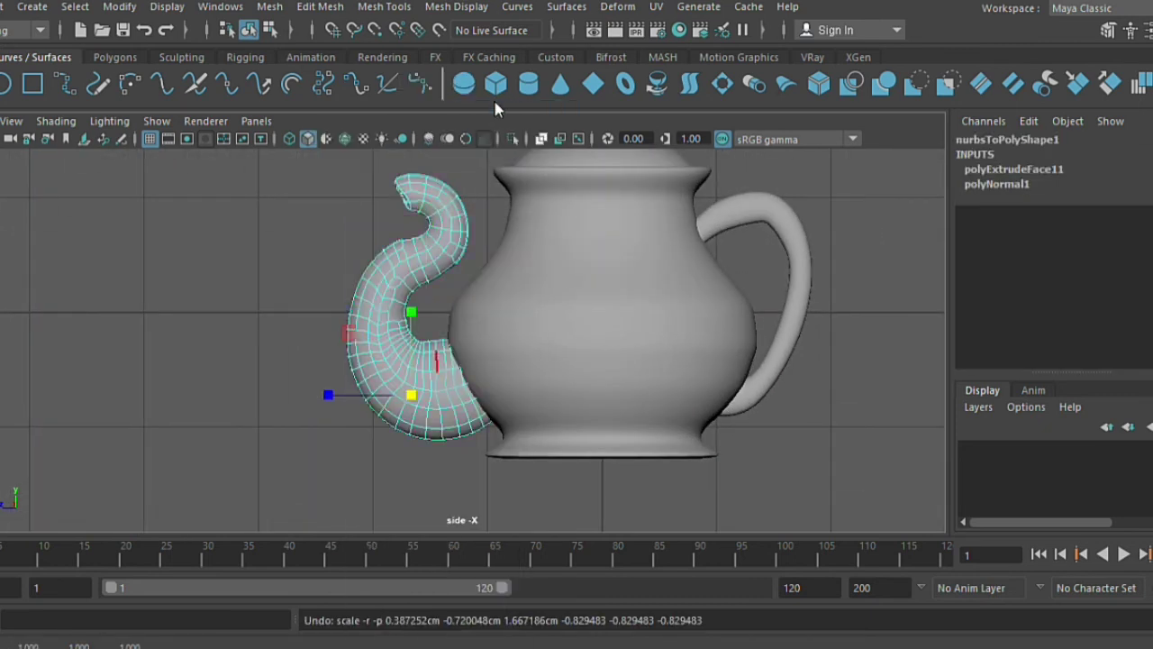
# Rescale the spout to 0.775/0.903/0.775 and raise it to Translate Y 0.196.
pyautogui.moveTo(424, 309); pyautogui.dragTo(354, 310)
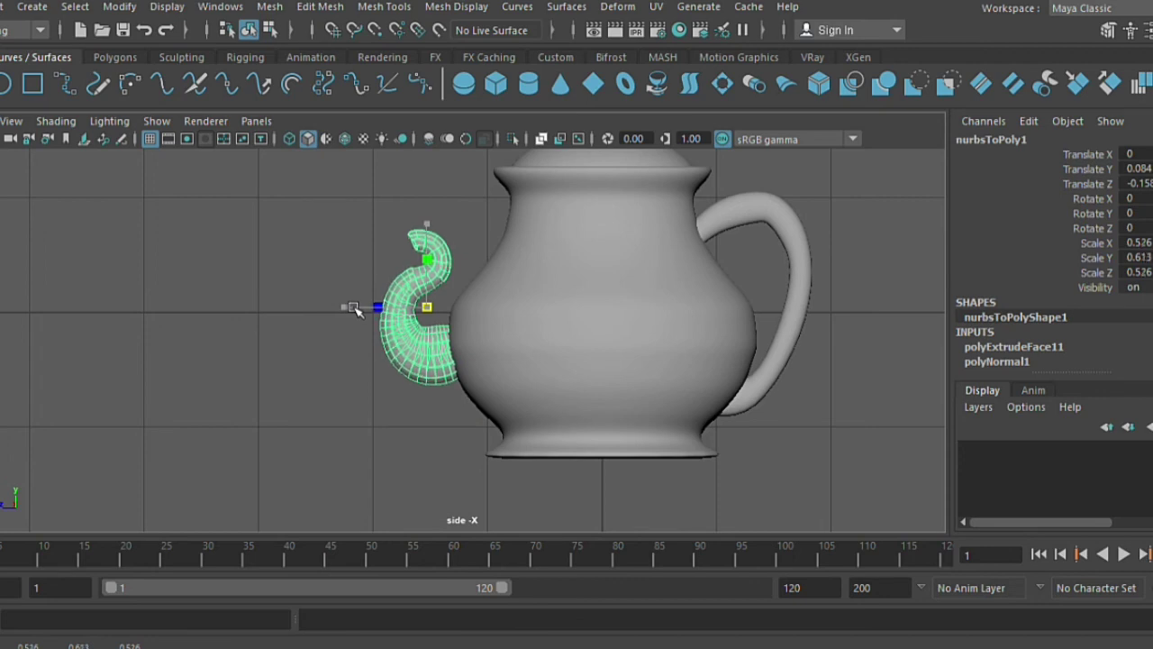
pyautogui.keyDown('alt'); pyautogui.moveTo(494, 359); pyautogui.dragTo(378, 383, button='middle'); pyautogui.keyUp('alt')
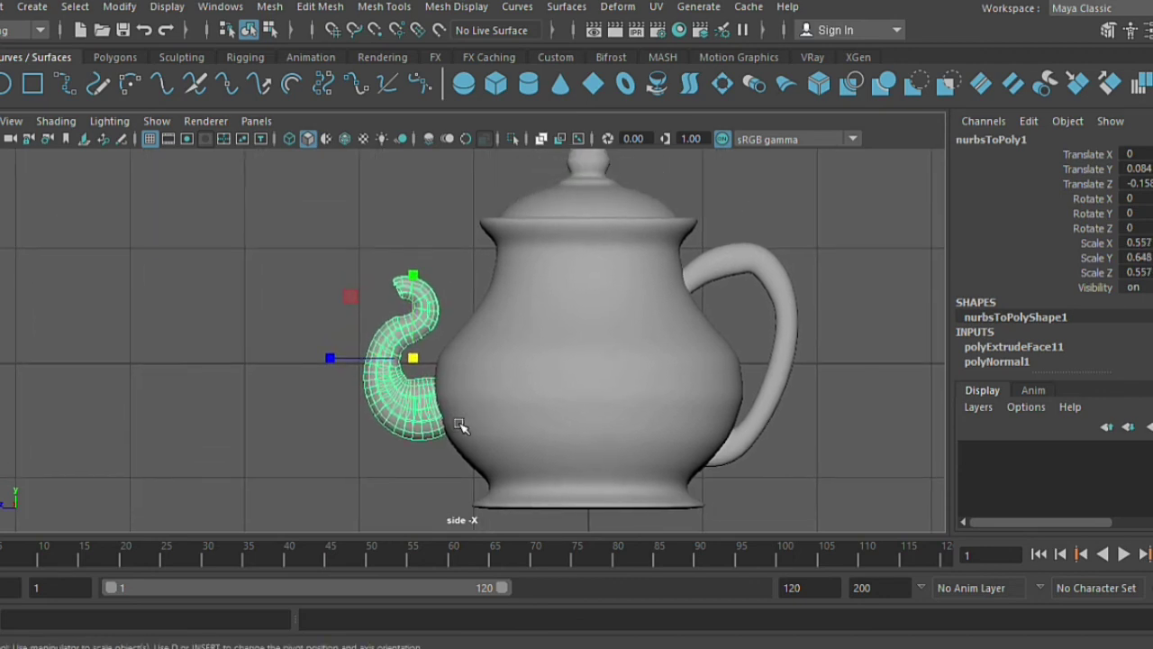
pyautogui.moveTo(378, 387); pyautogui.dragTo(424, 386)
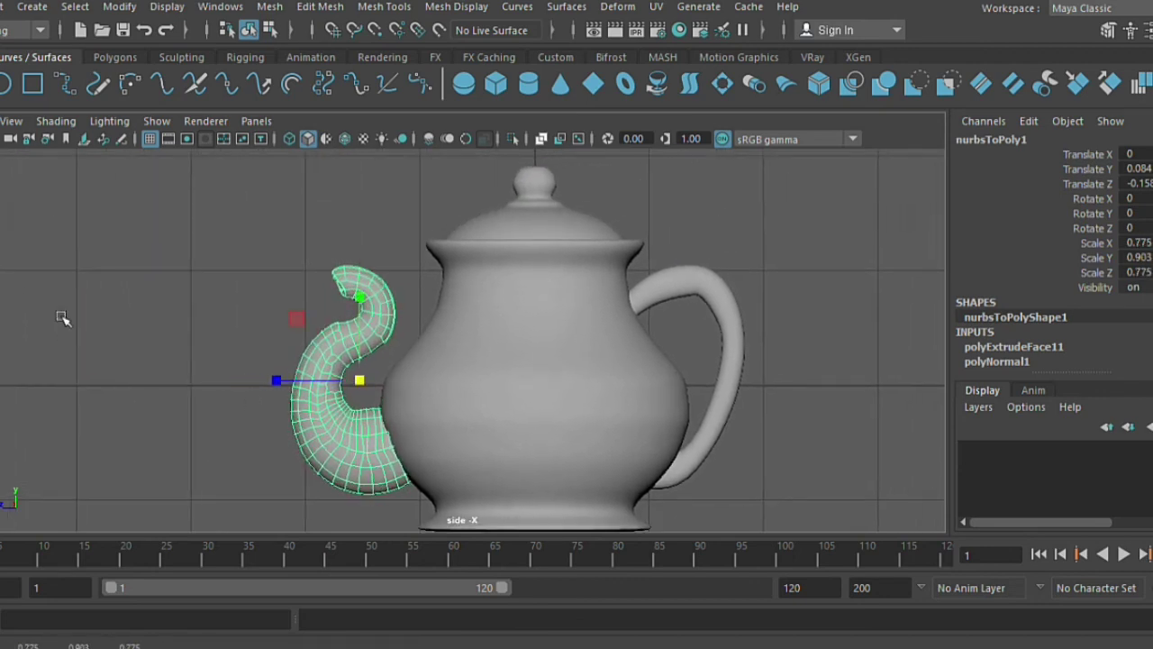
pyautogui.moveTo(351, 345); pyautogui.dragTo(364, 326)
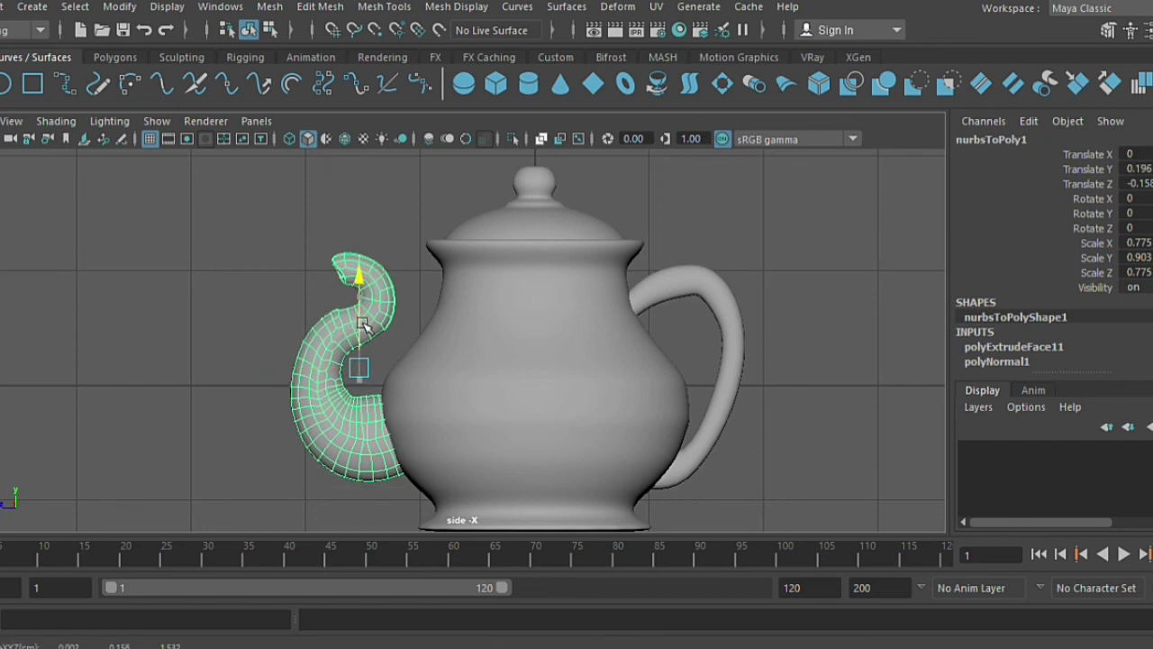
pyautogui.click(732, 272)
pyautogui.press('space')
pyautogui.press('space')
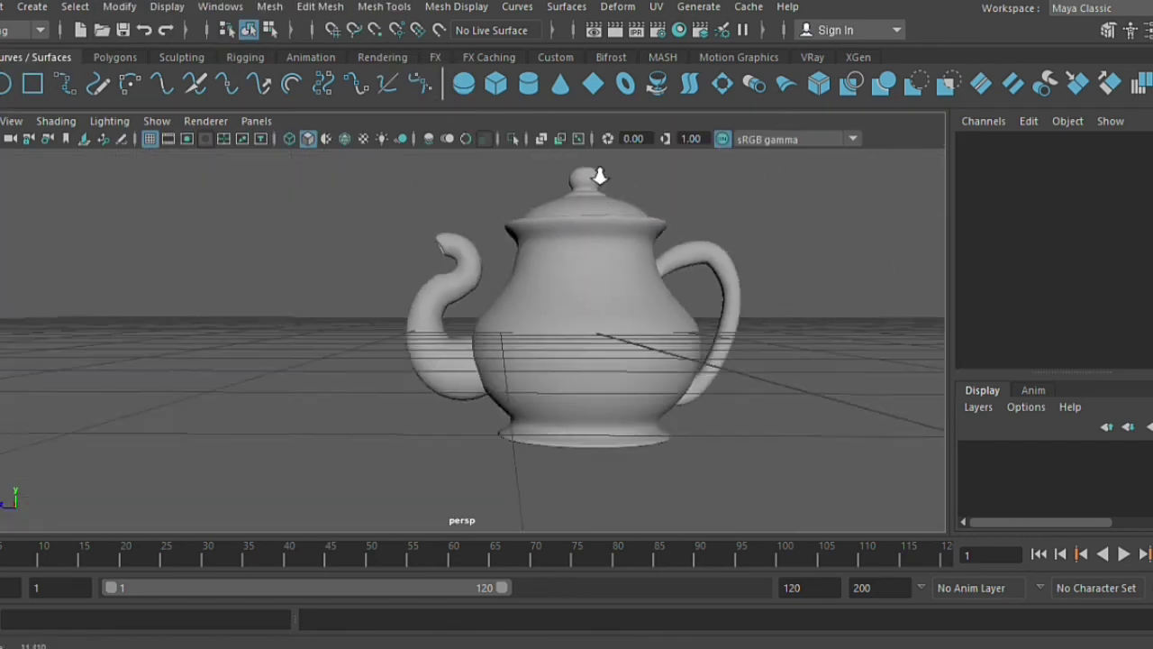
# Tilt the view to see the finished teapot from a higher angle.
pyautogui.scroll(-5, 654, 381)
pyautogui.moveTo(654, 381)
pyautogui.keyDown('alt'); pyautogui.mouseDown()
pyautogui.moveTo(715, 341)
pyautogui.moveTo(541, 477)
pyautogui.moveTo(502, 463)
pyautogui.moveTo(400, 366)
pyautogui.mouseUp(); pyautogui.keyUp('alt')
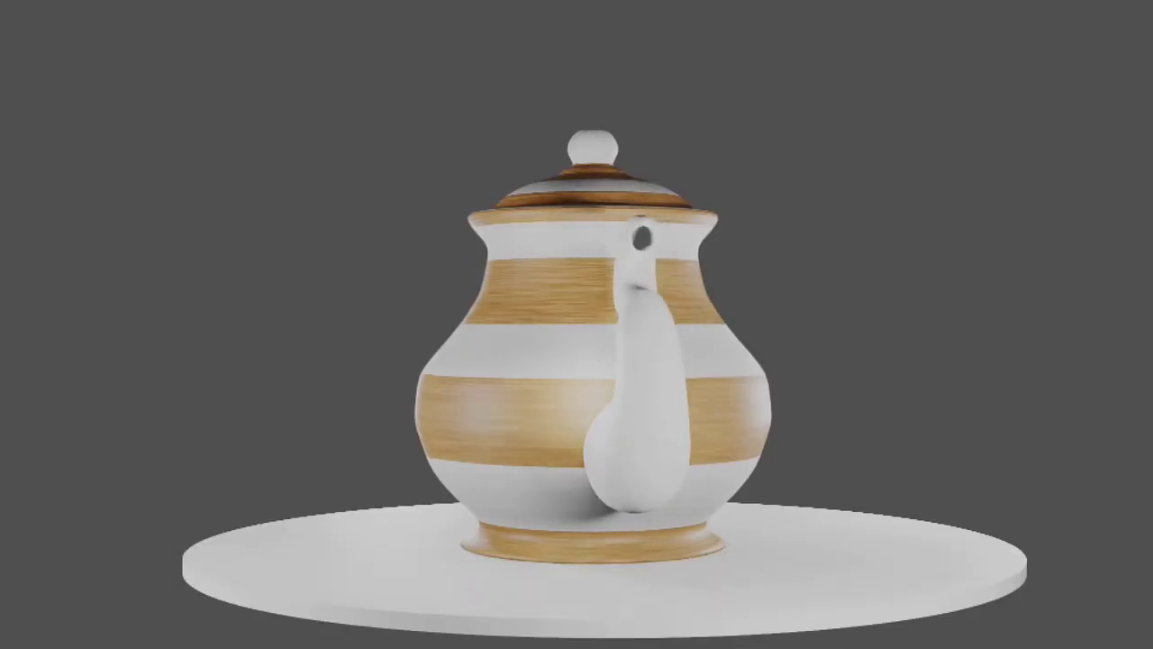